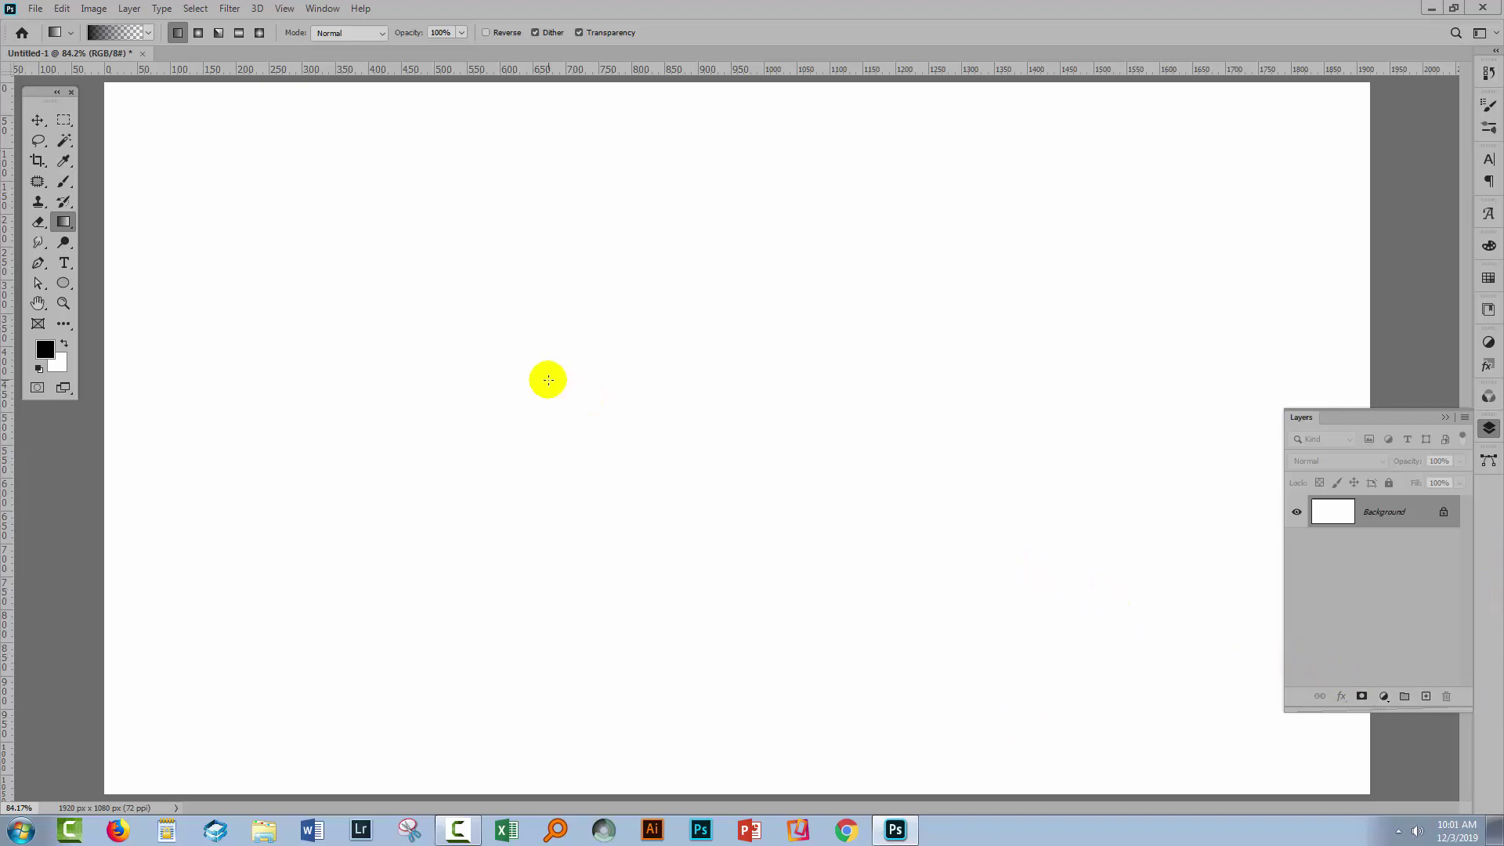
# - Add a Pattern Fill 1 layer of black-and-white horizontal stripes, shifted toward the canvas top-left
pyautogui.click(128, 9)
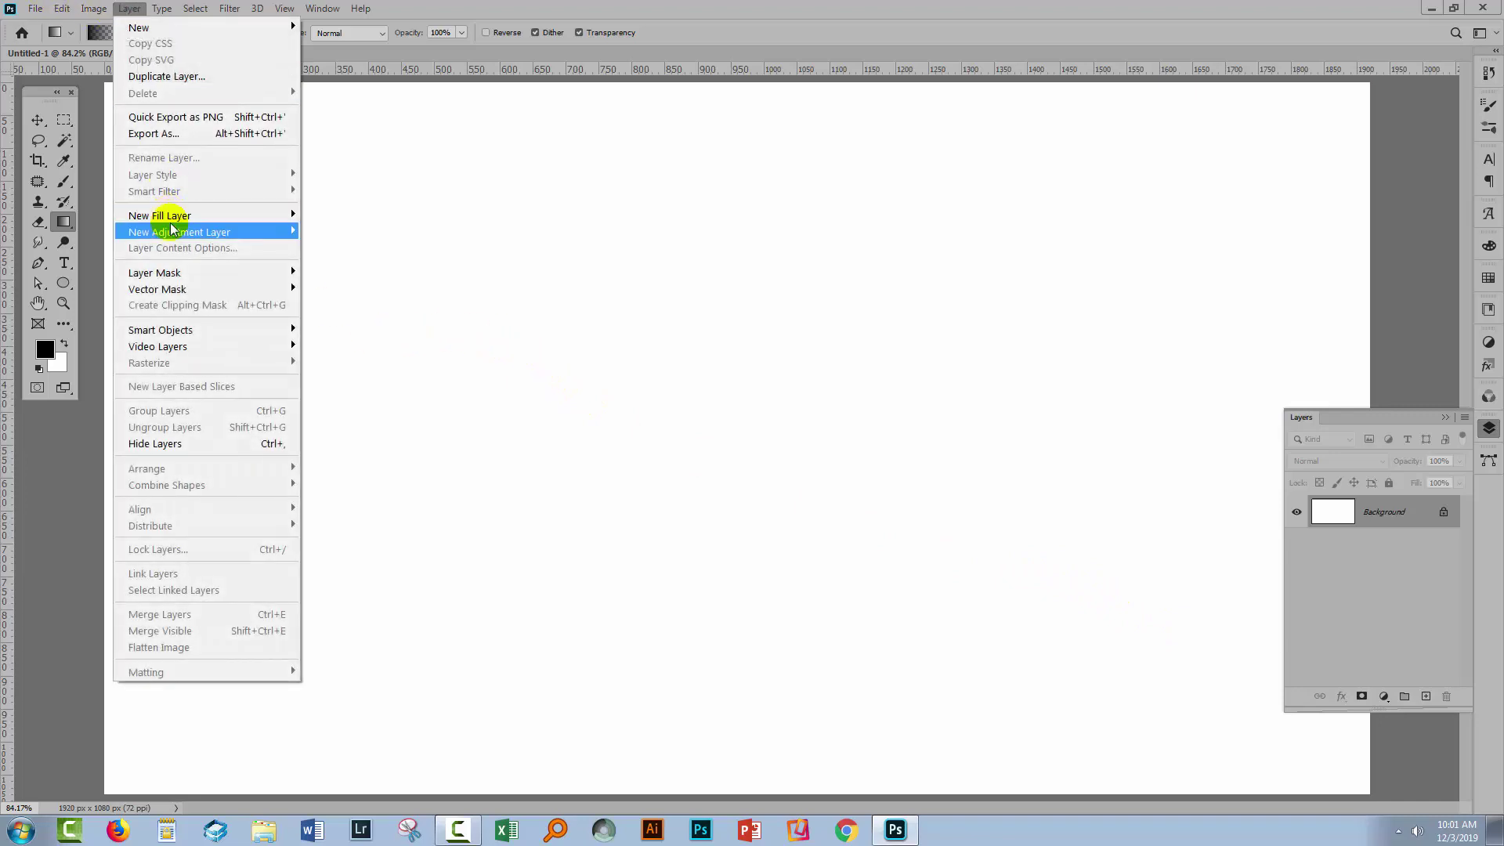
pyautogui.moveTo(153, 218)
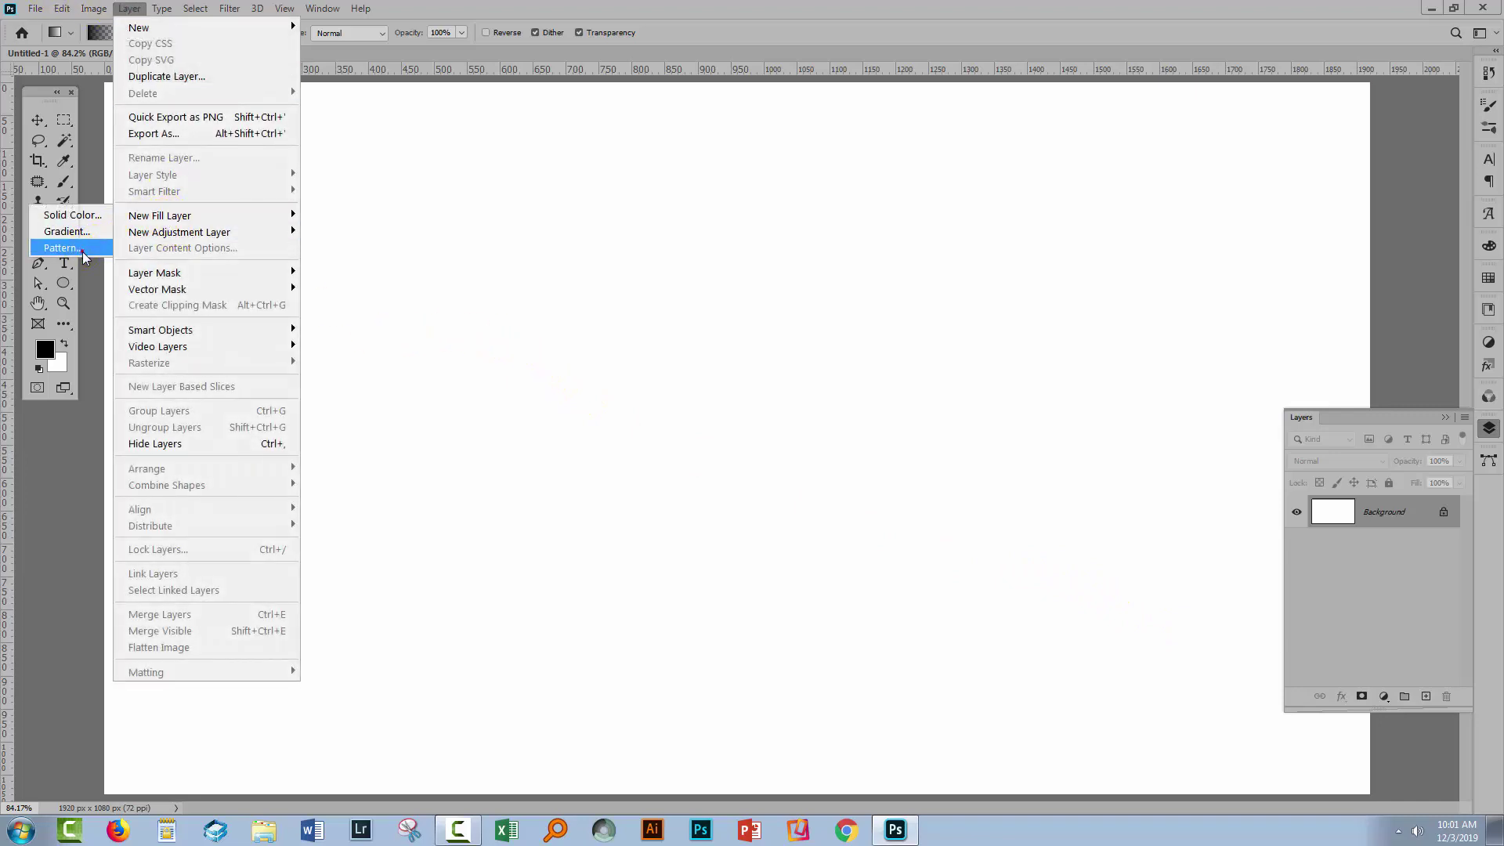
pyautogui.click(63, 247)
pyautogui.click(705, 409)
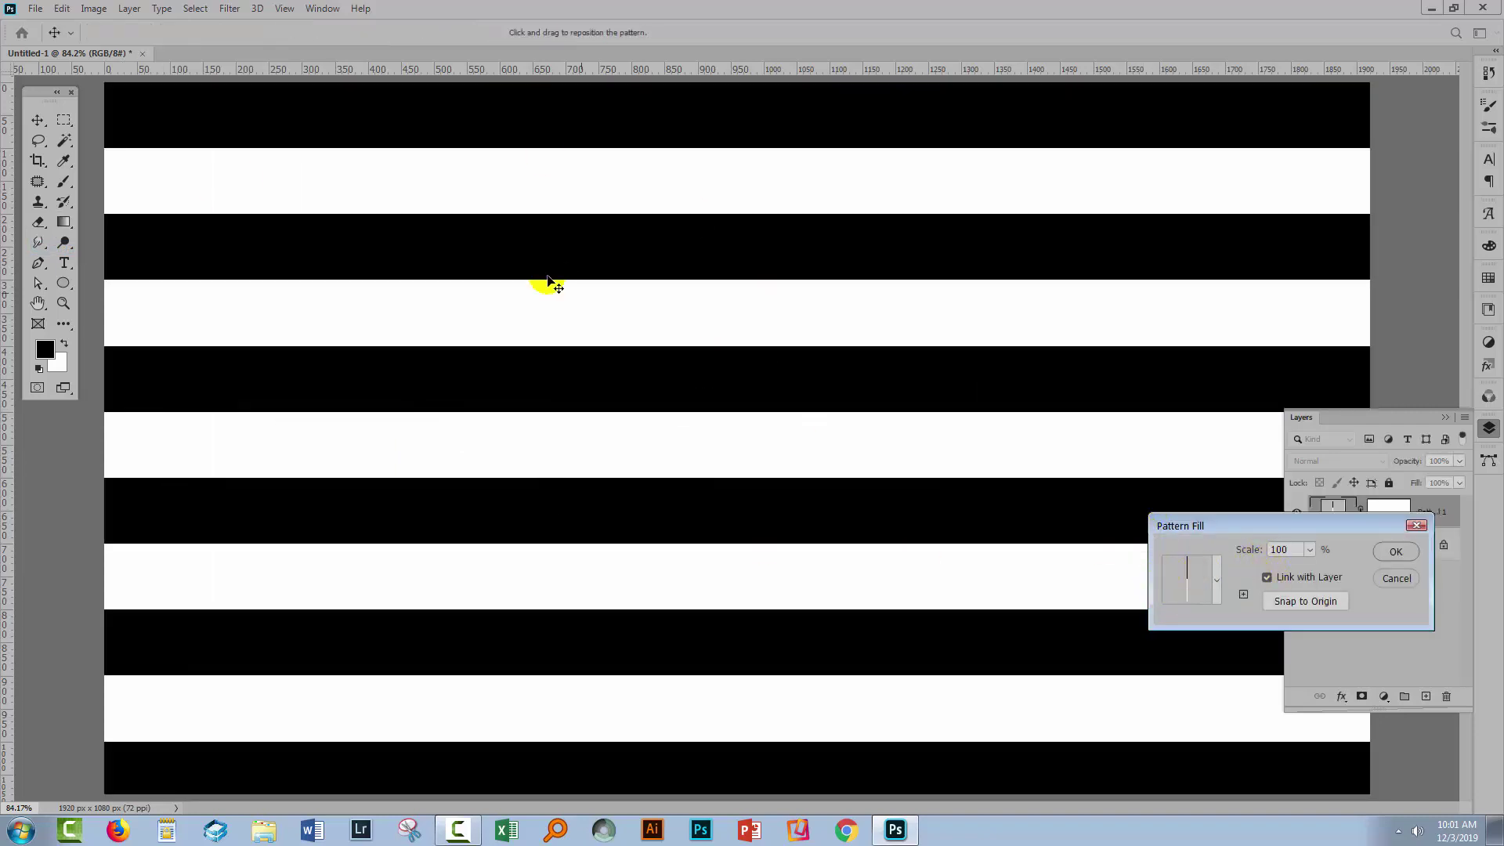
pyautogui.moveTo(578, 415); pyautogui.dragTo(517, 286)
pyautogui.click(124, 69)
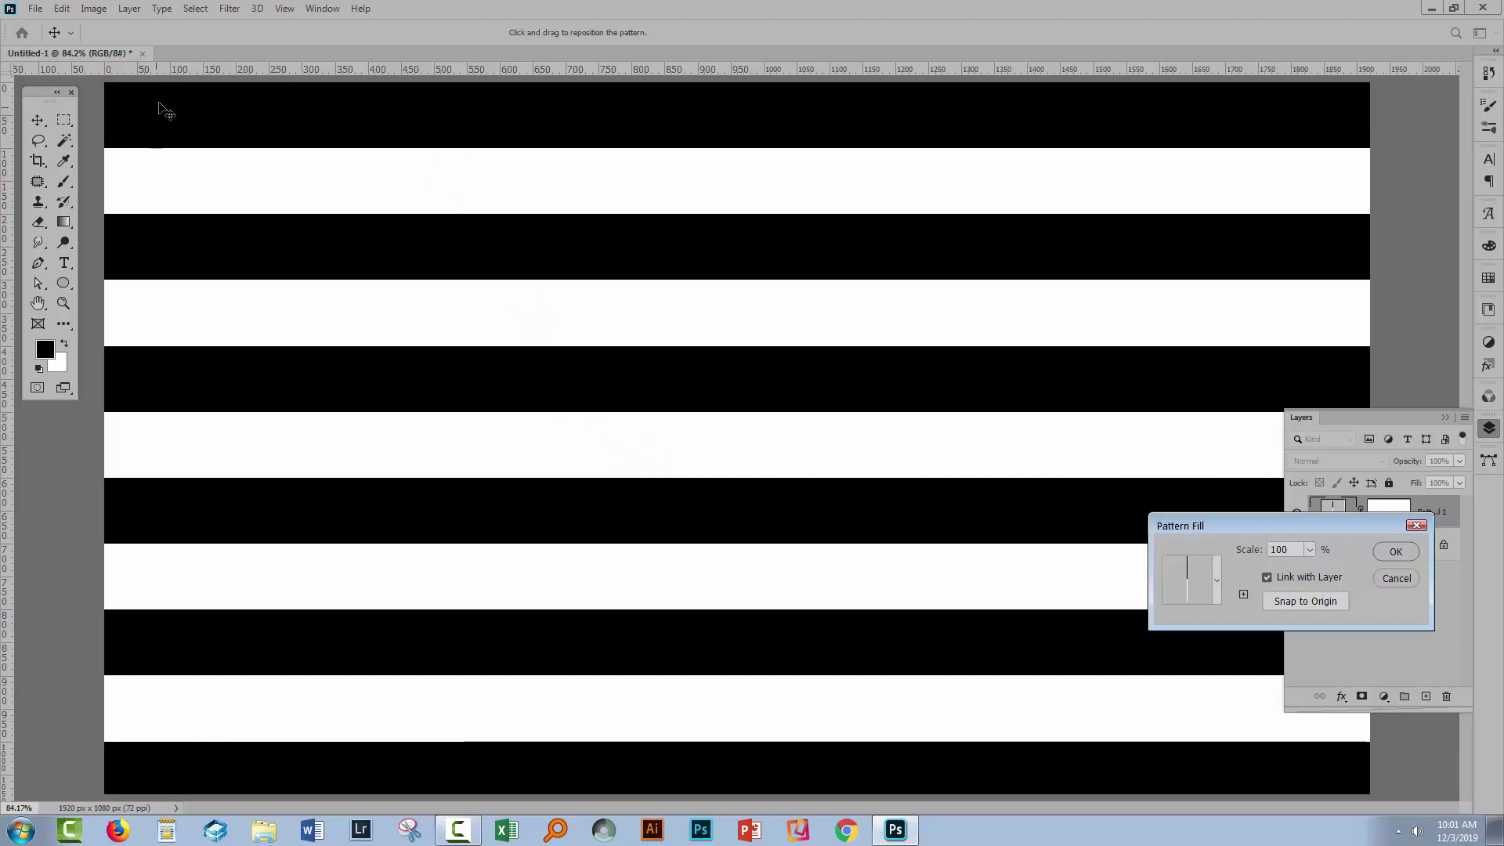
pyautogui.moveTo(126, 70); pyautogui.dragTo(121, 81)
pyautogui.click(1398, 553)
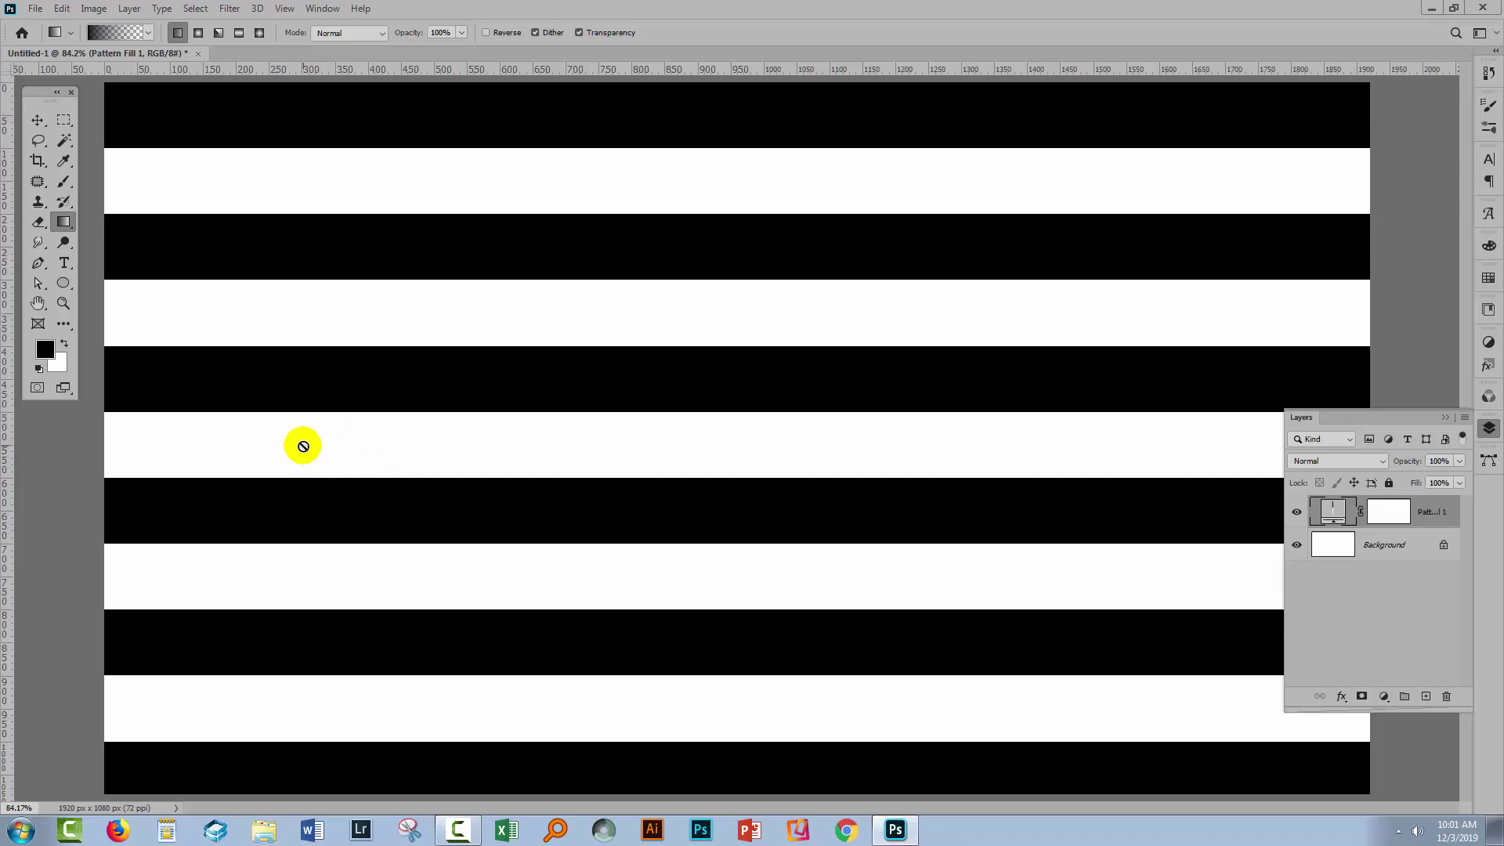
# - Add a Gradient Map 1 adjustment layer and open its black-to-white gradient in the Gradient Editor
pyautogui.click(129, 9)
pyautogui.moveTo(196, 230)
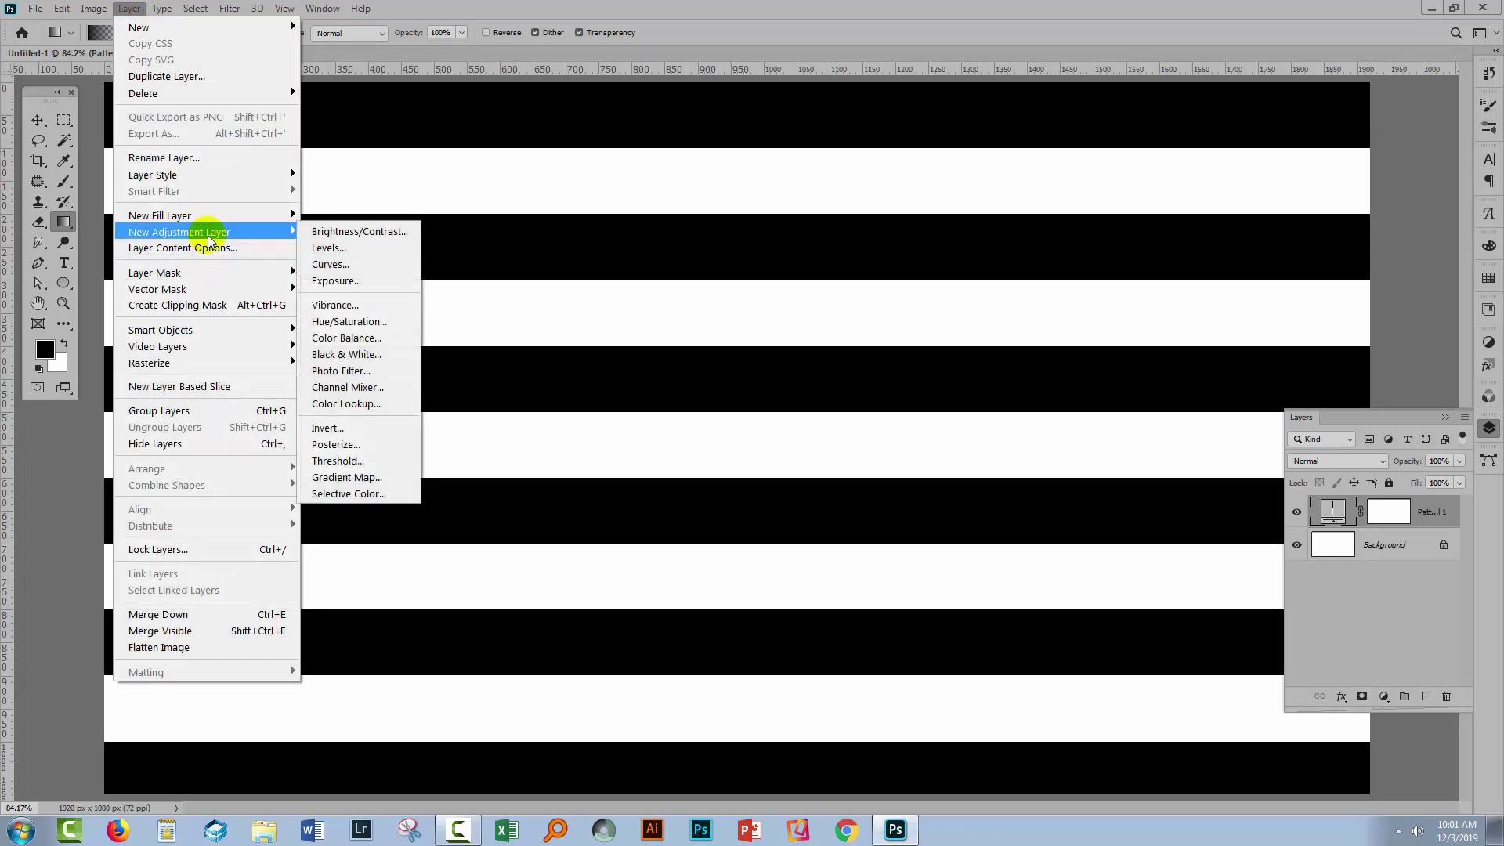
pyautogui.click(388, 477)
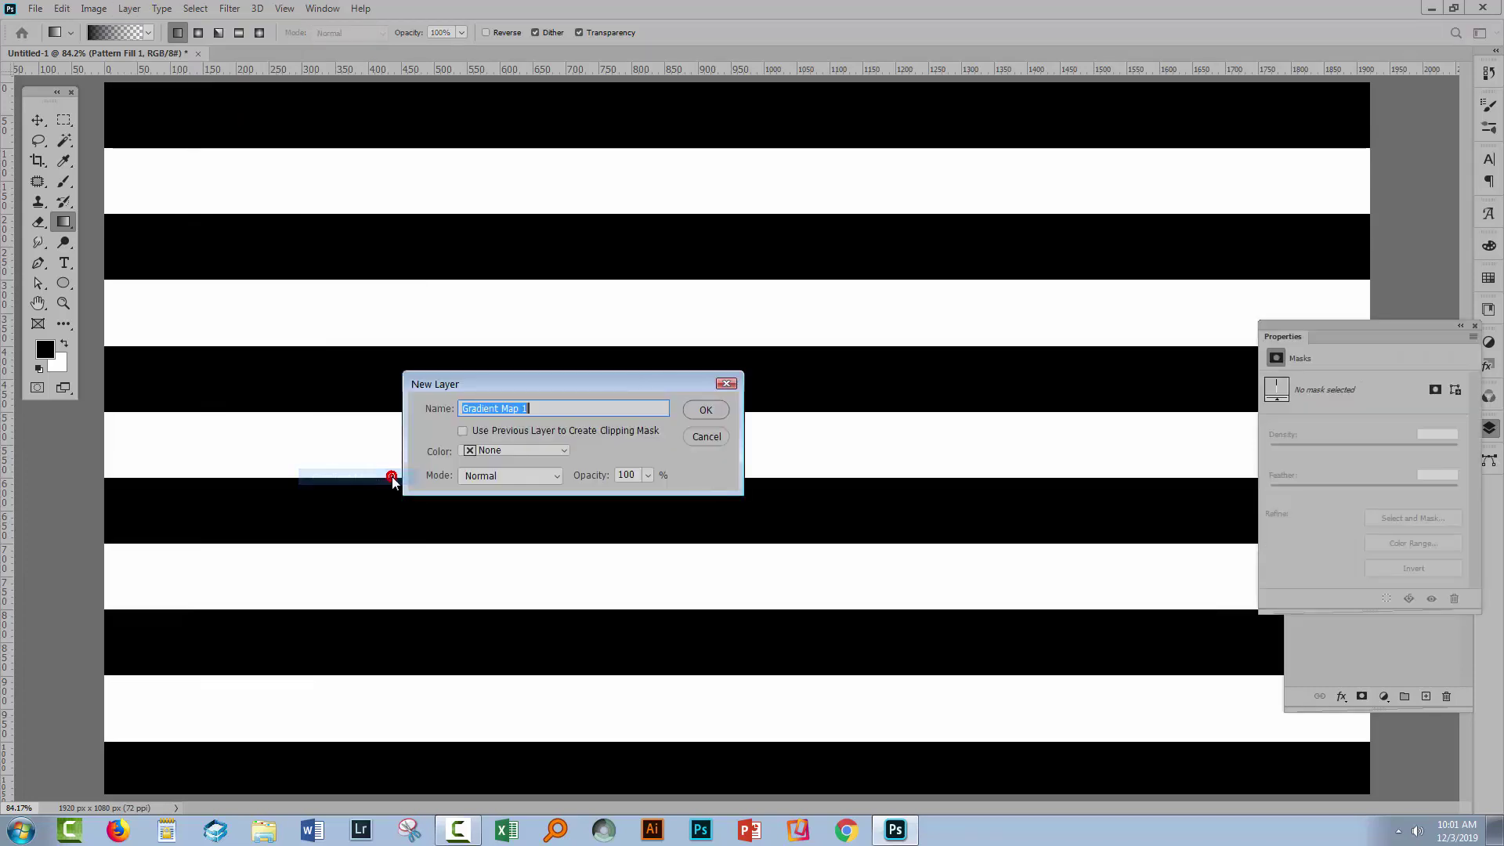
pyautogui.click(709, 409)
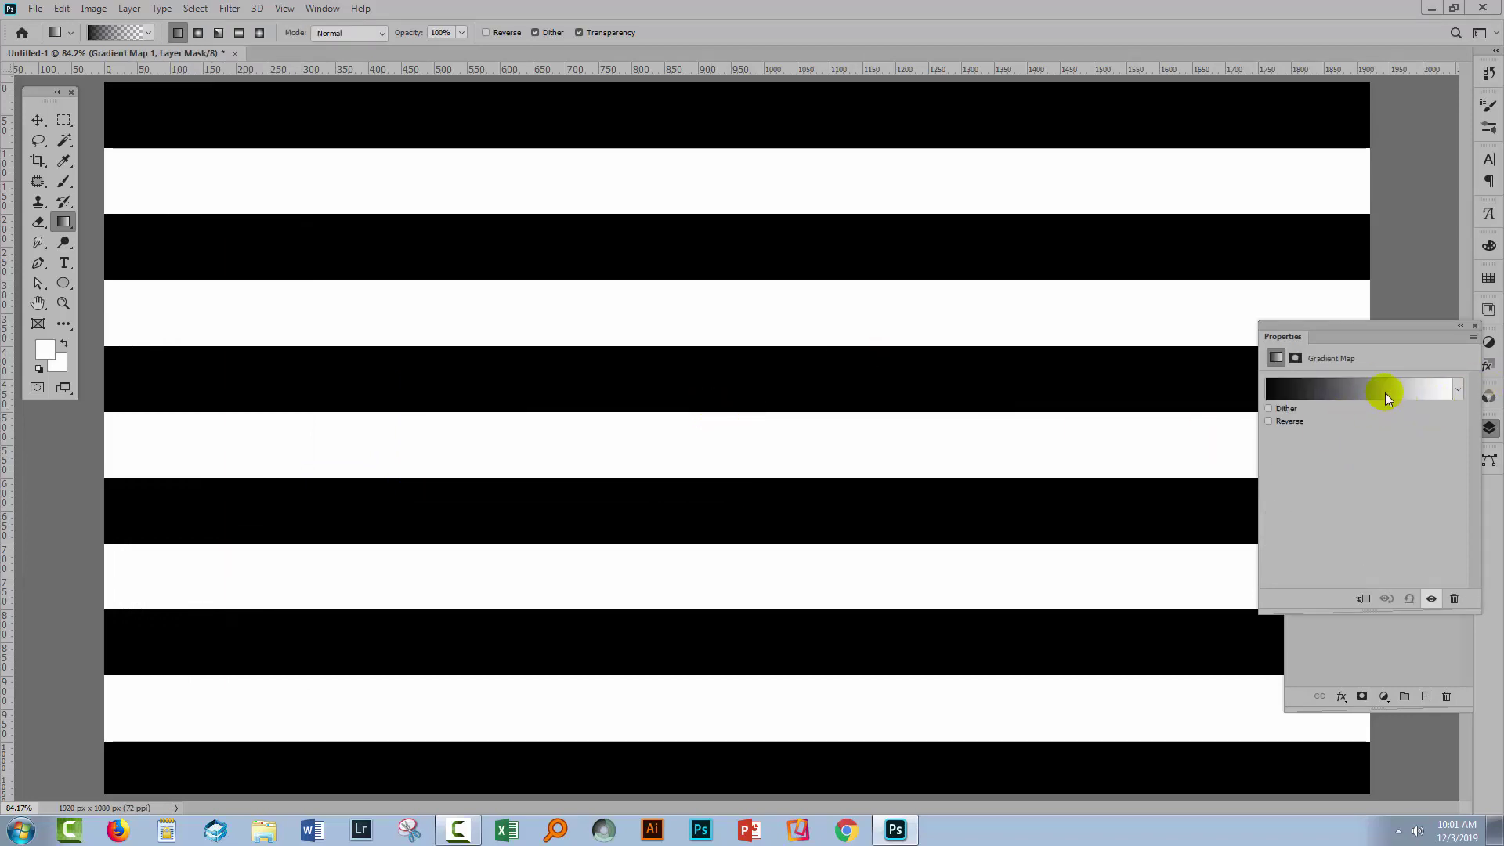
pyautogui.moveTo(739, 310); pyautogui.dragTo(134, 115)
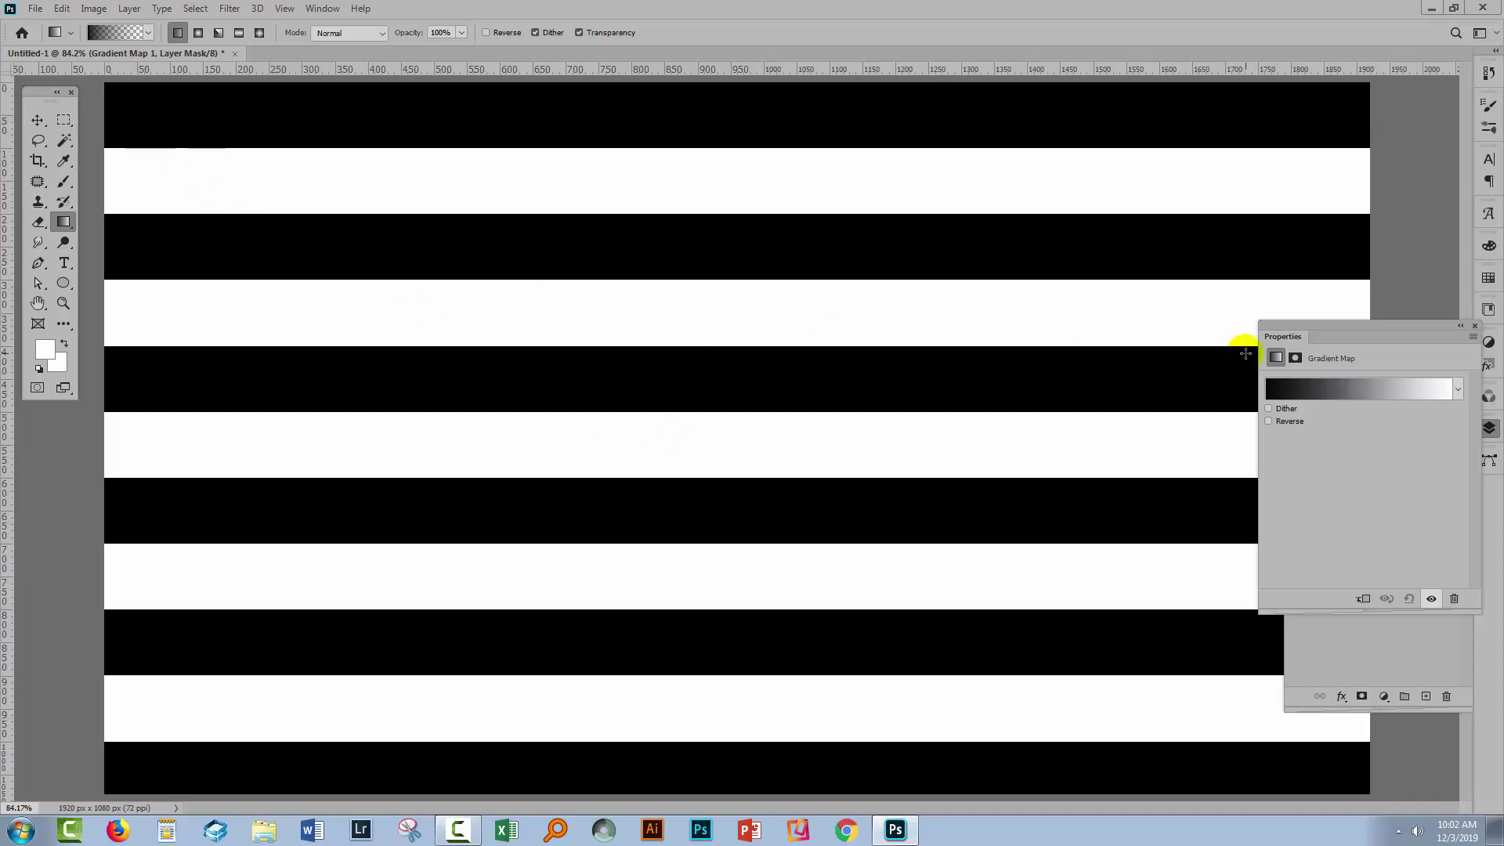
pyautogui.click(1332, 387)
pyautogui.moveTo(1332, 485)
pyautogui.mouseDown()
pyautogui.moveTo(1175, 464)
pyautogui.moveTo(1266, 439)
pyautogui.moveTo(1152, 525)
pyautogui.moveTo(1155, 508)
pyautogui.mouseUp()
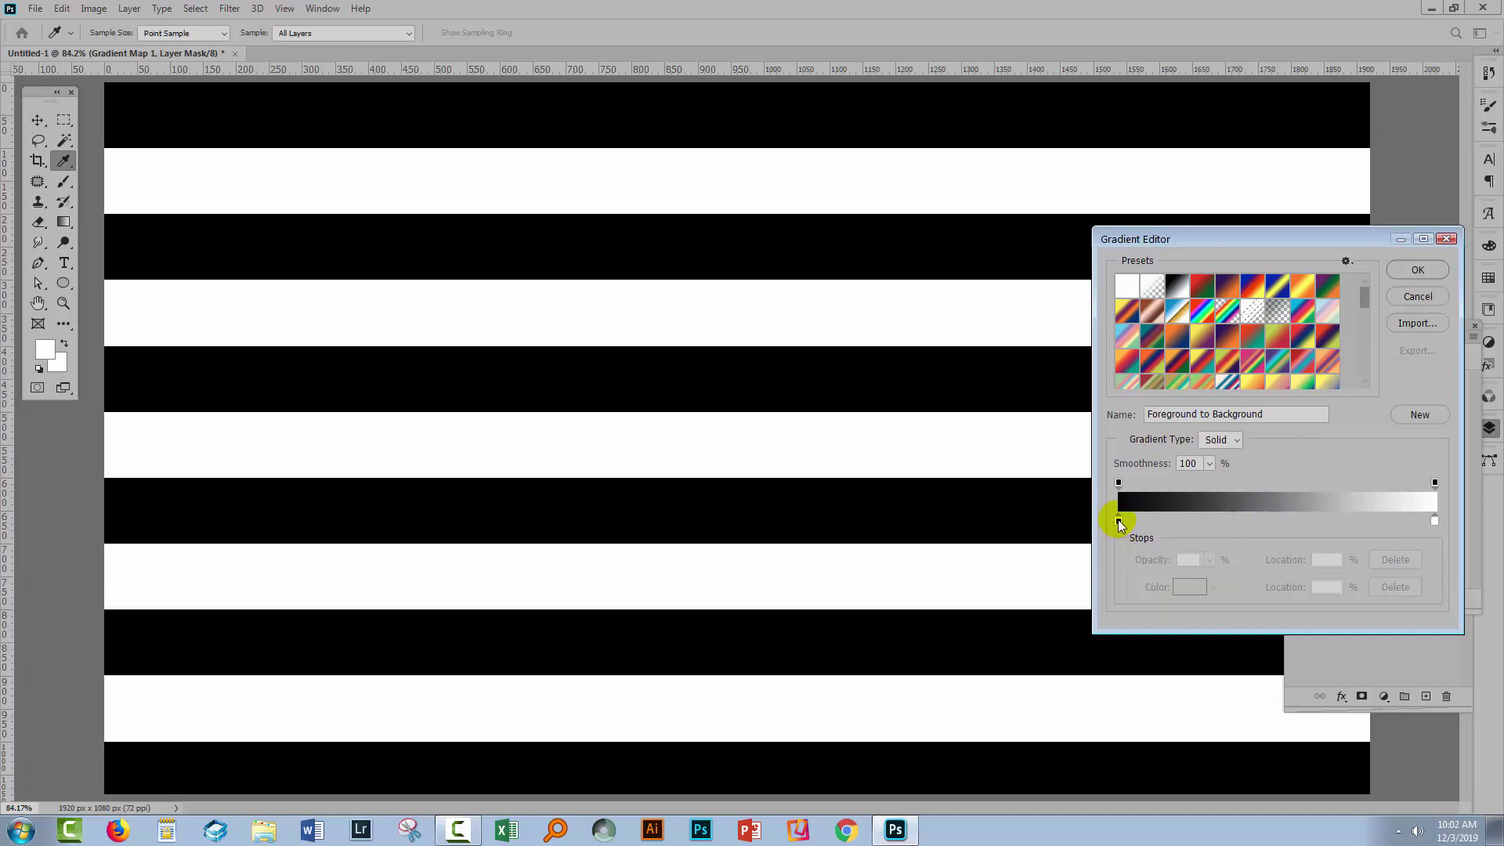
# - Swap the black and white stops so the gradient runs white to black
pyautogui.moveTo(1118, 523)
pyautogui.mouseDown()
pyautogui.moveTo(1433, 518)
pyautogui.moveTo(1119, 519)
pyautogui.mouseUp()
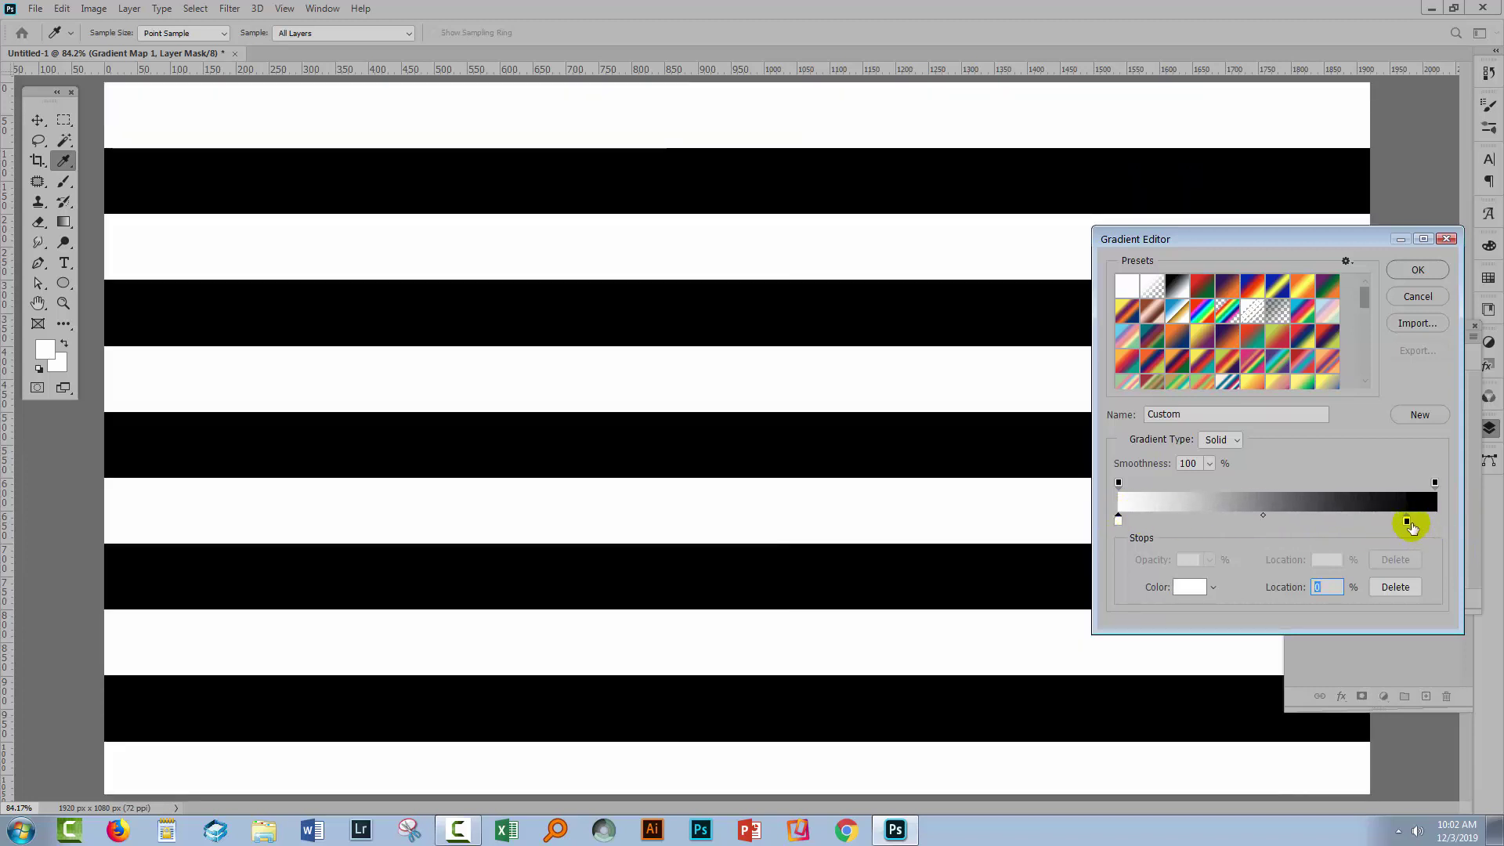
pyautogui.moveTo(1408, 522); pyautogui.dragTo(1435, 520)
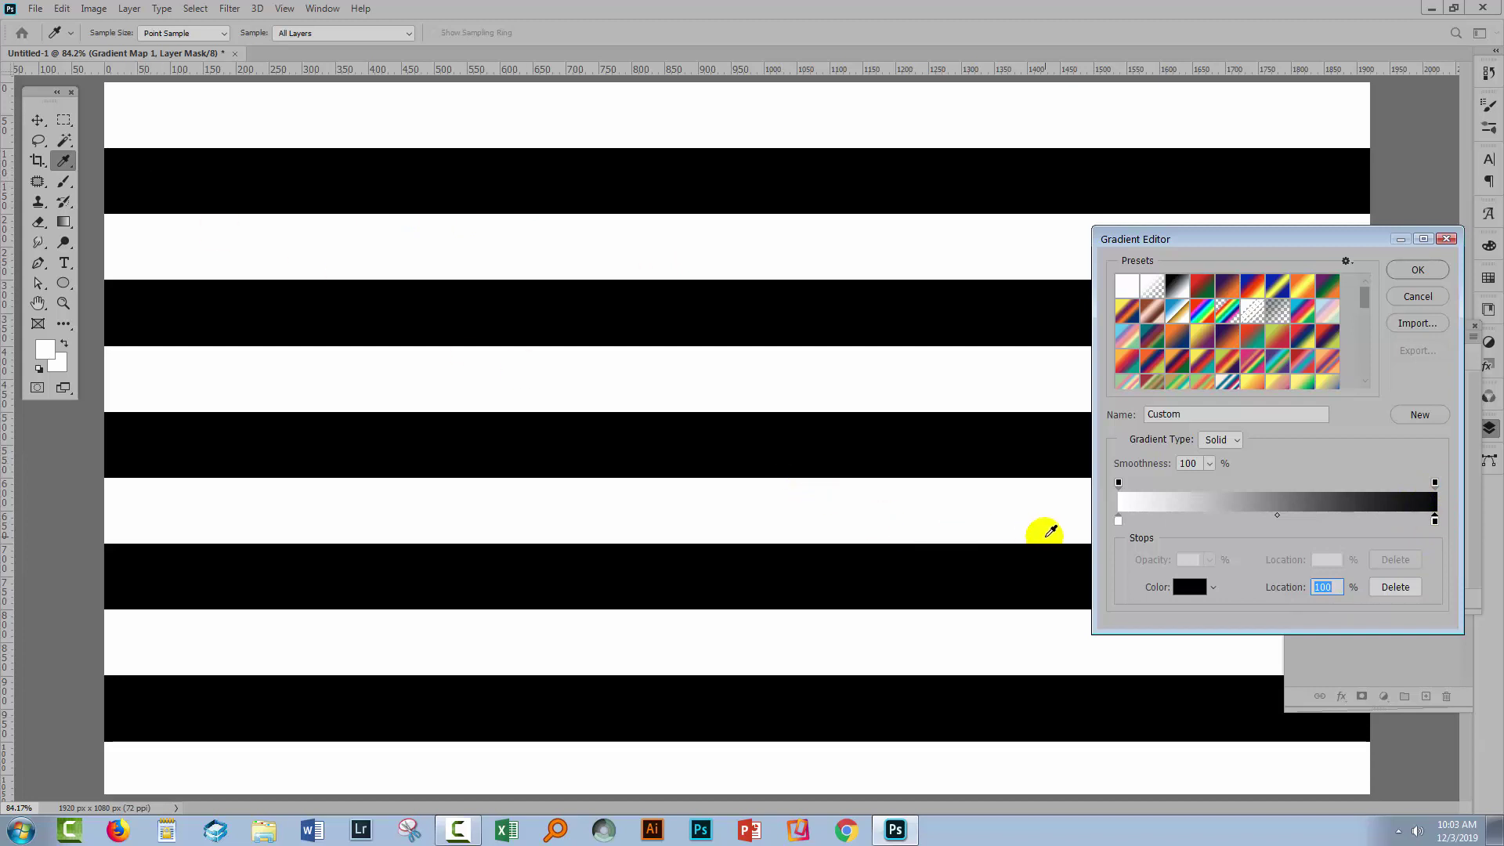
# - Make the left gradient stop a bright cyan
pyautogui.doubleClick(1119, 520)
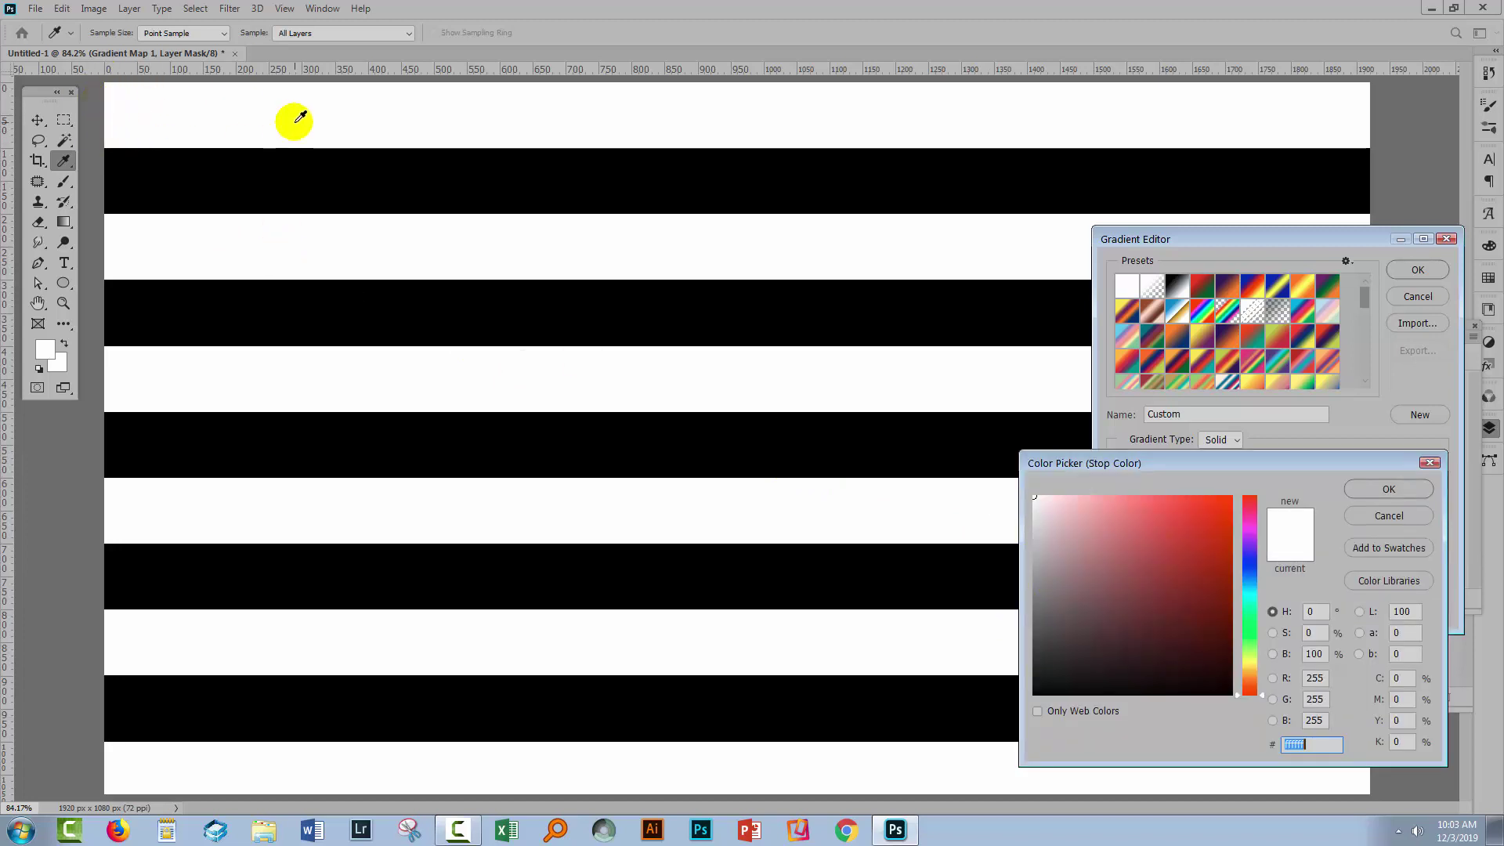
pyautogui.click(1246, 599)
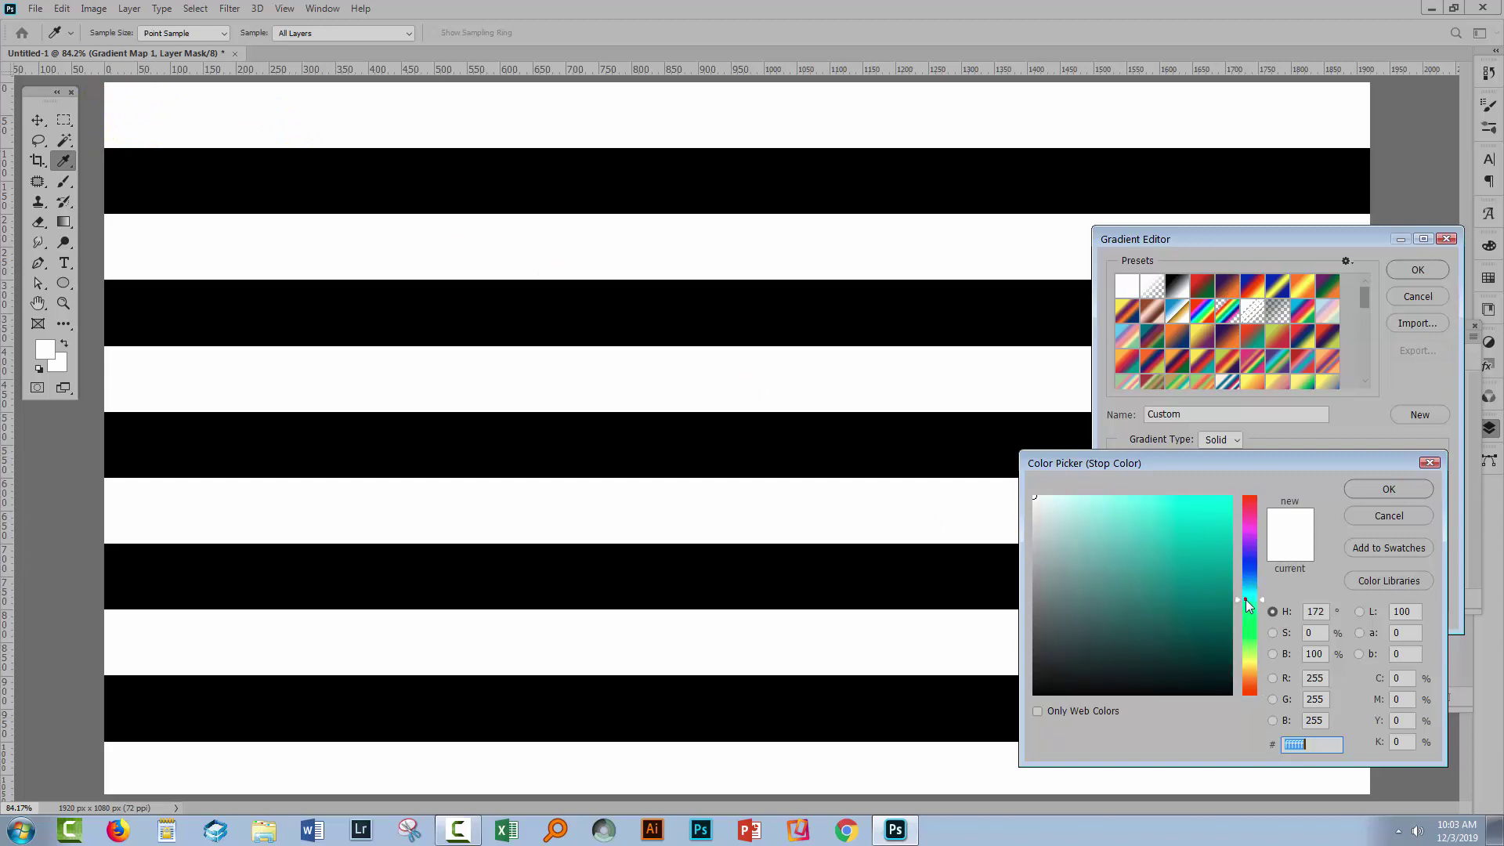
pyautogui.click(1159, 504)
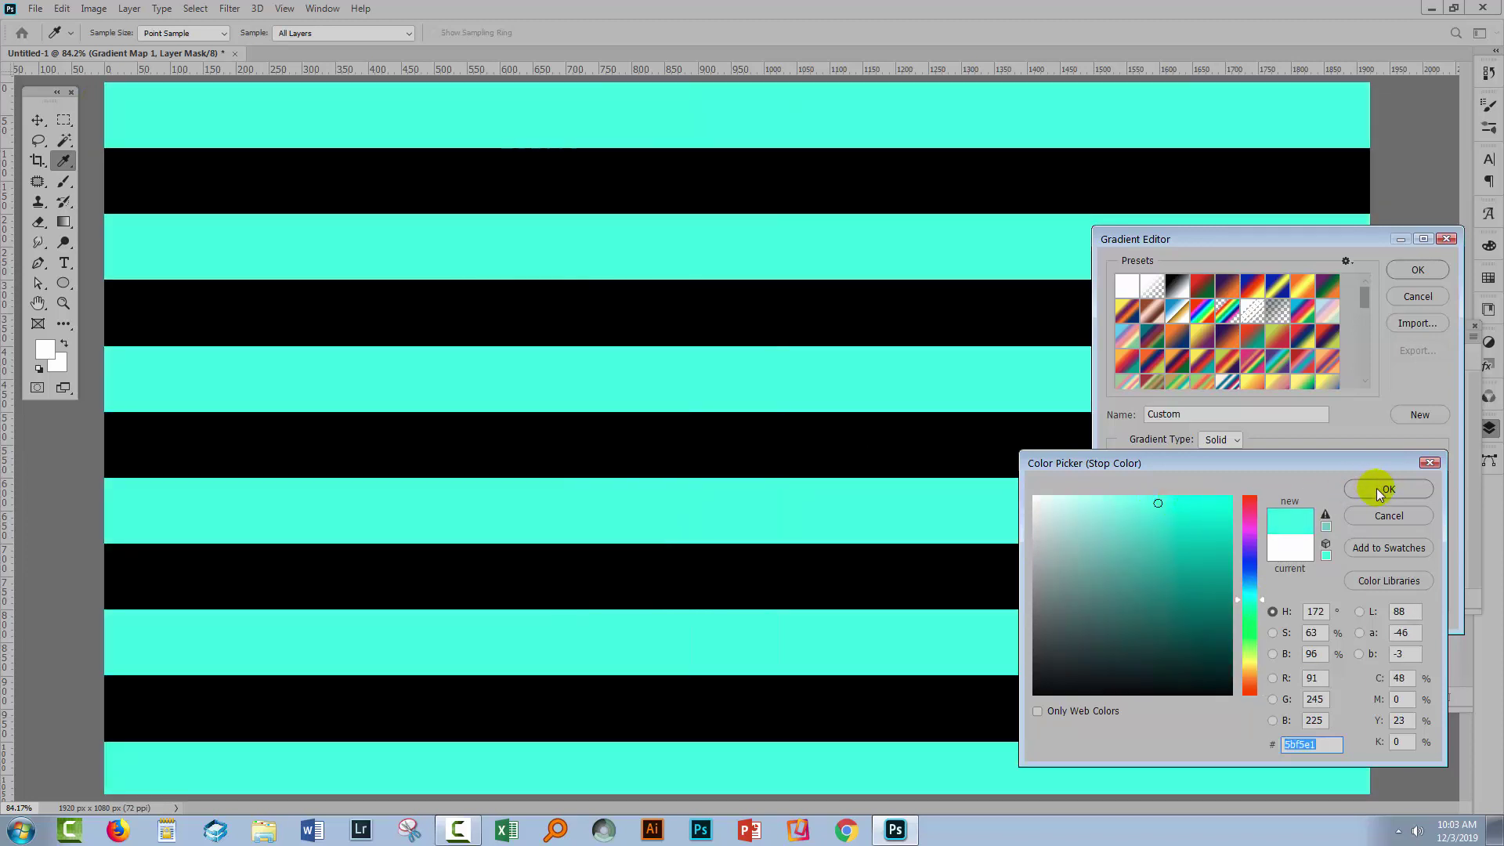
pyautogui.click(1378, 490)
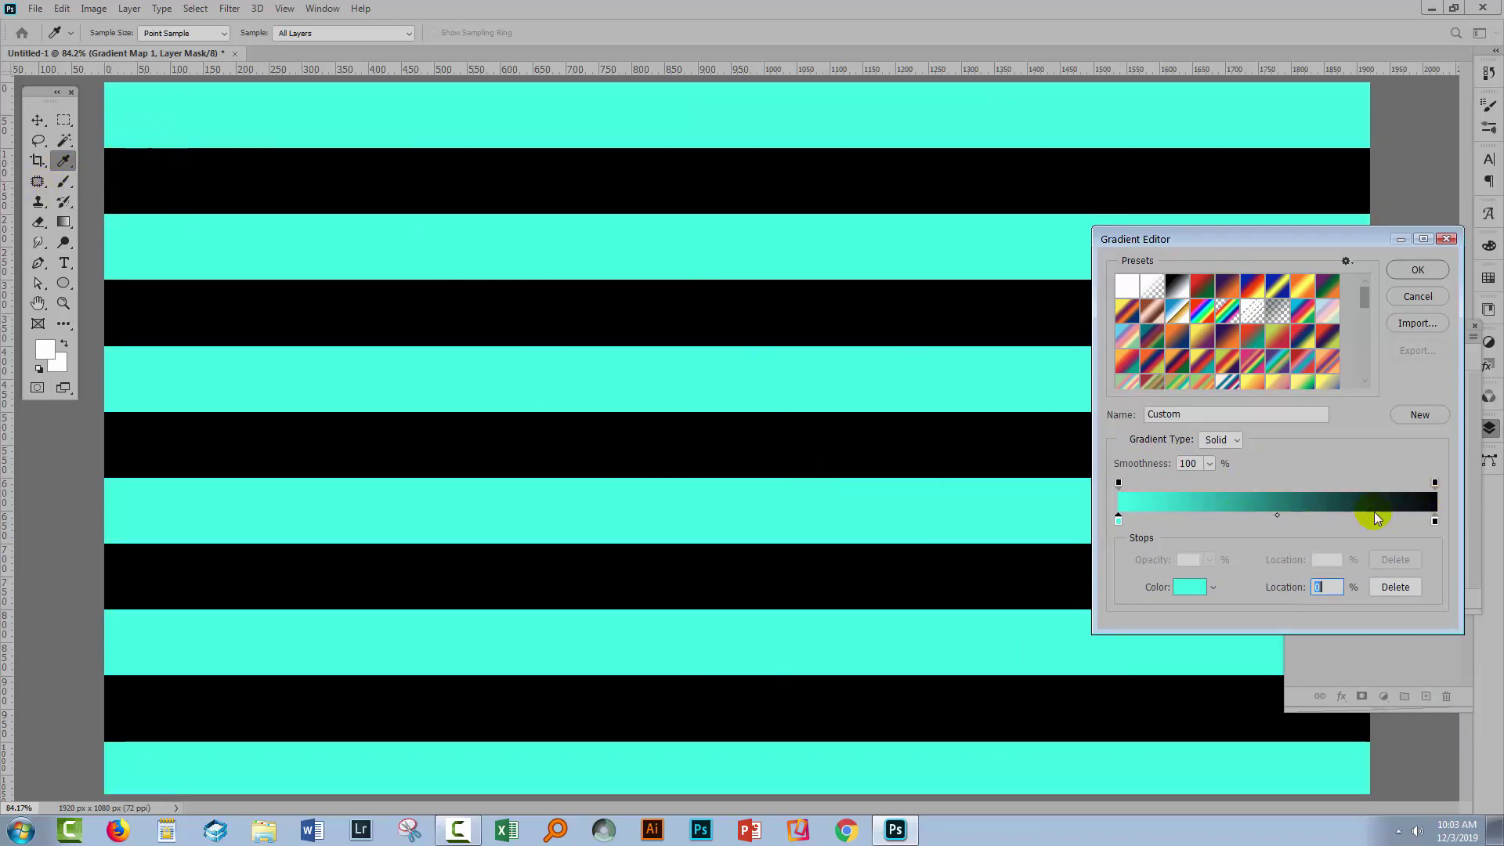
# - Make the right gradient stop a light orange and apply the cyan-to-orange gradient
pyautogui.doubleClick(1434, 521)
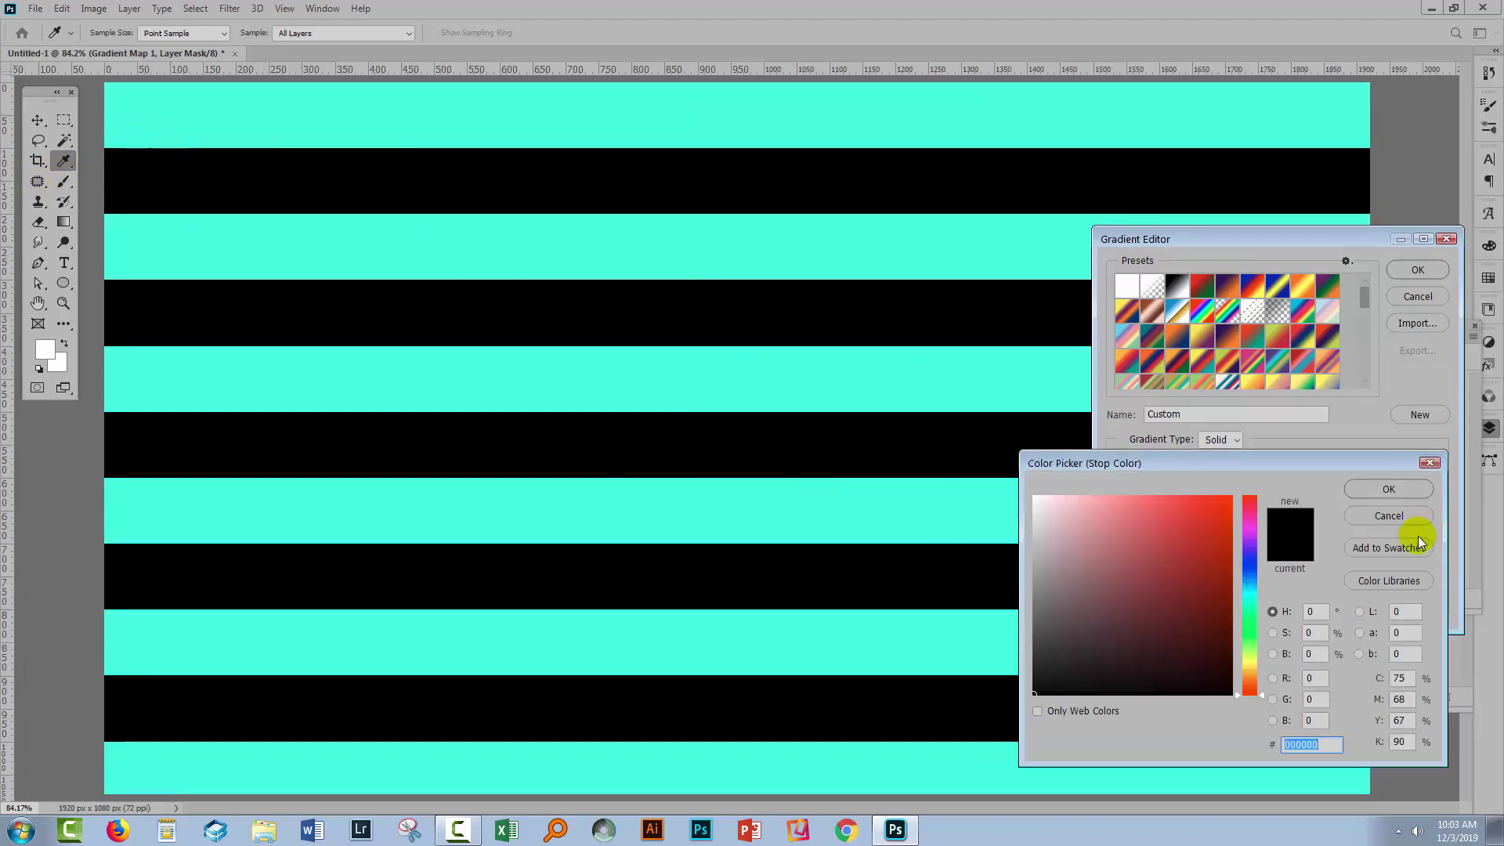
pyautogui.click(1247, 656)
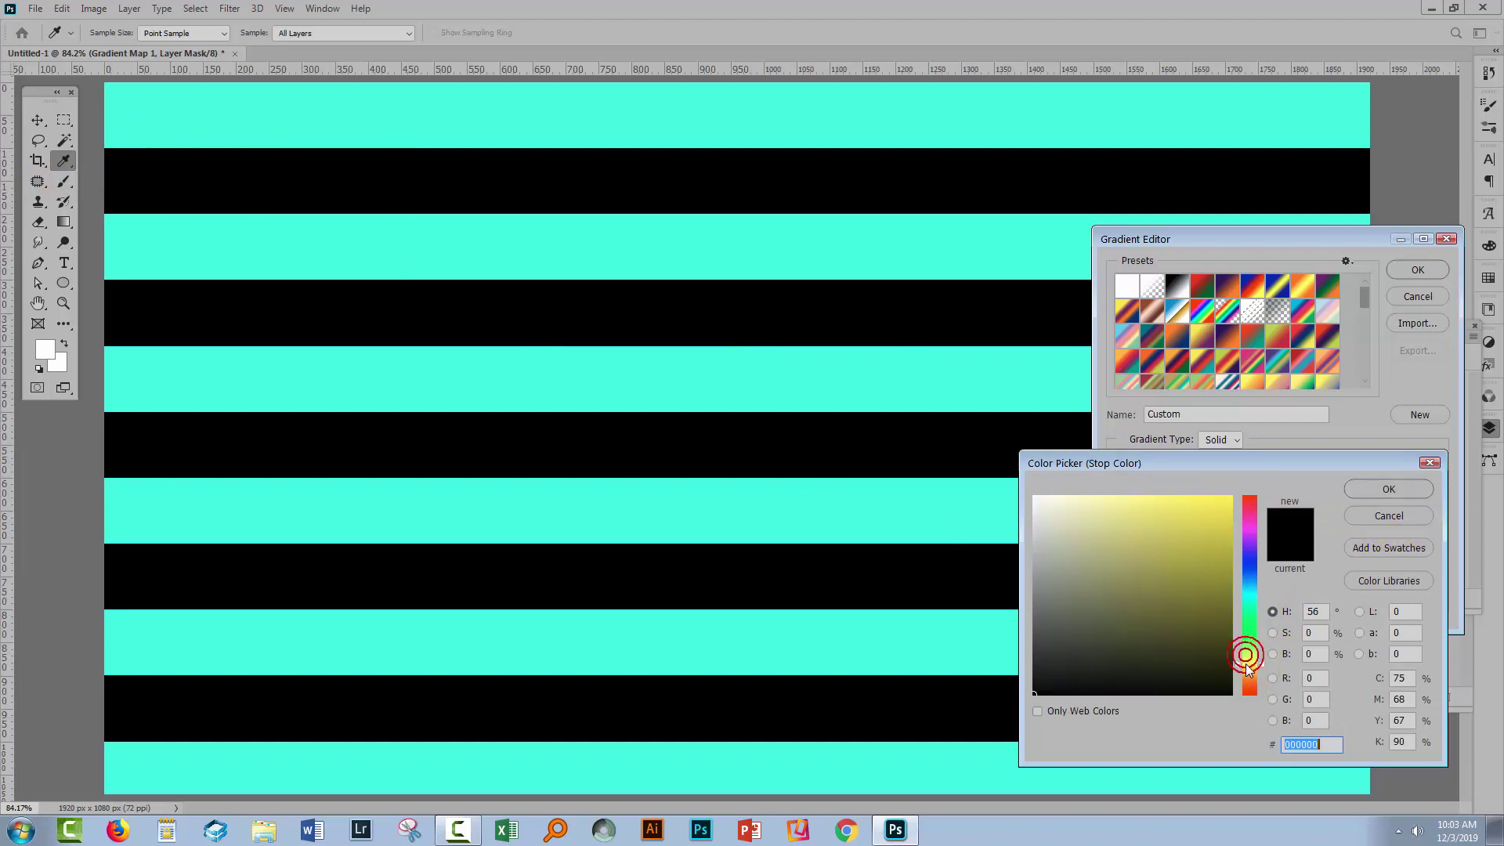
pyautogui.moveTo(1246, 665); pyautogui.dragTo(1247, 673)
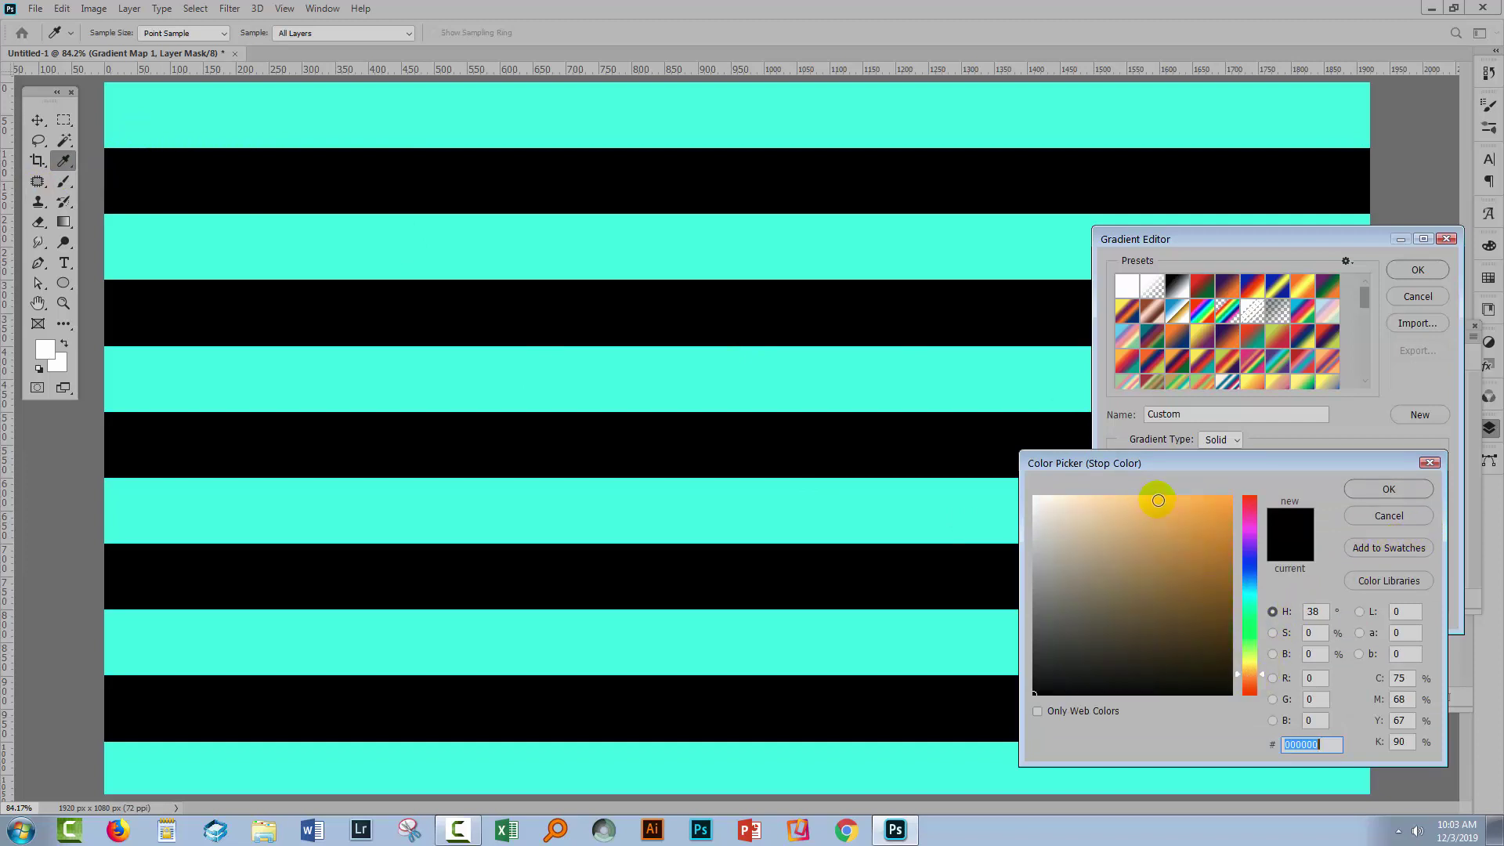
pyautogui.moveTo(1159, 500)
pyautogui.mouseDown()
pyautogui.moveTo(1217, 501)
pyautogui.moveTo(1228, 516)
pyautogui.mouseUp()
pyautogui.click(1371, 490)
pyautogui.click(1387, 490)
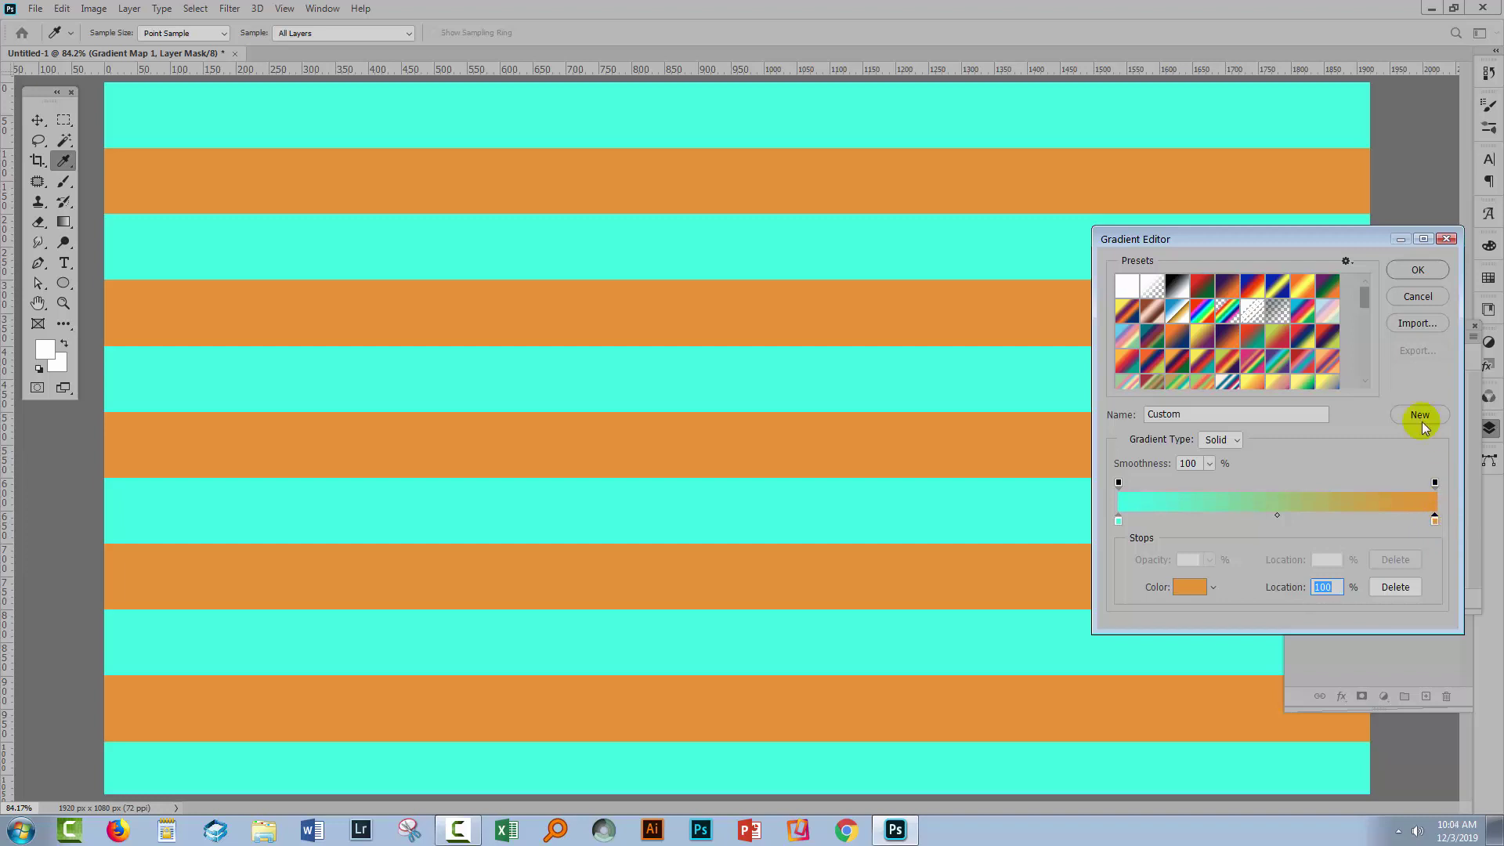
pyautogui.click(1414, 273)
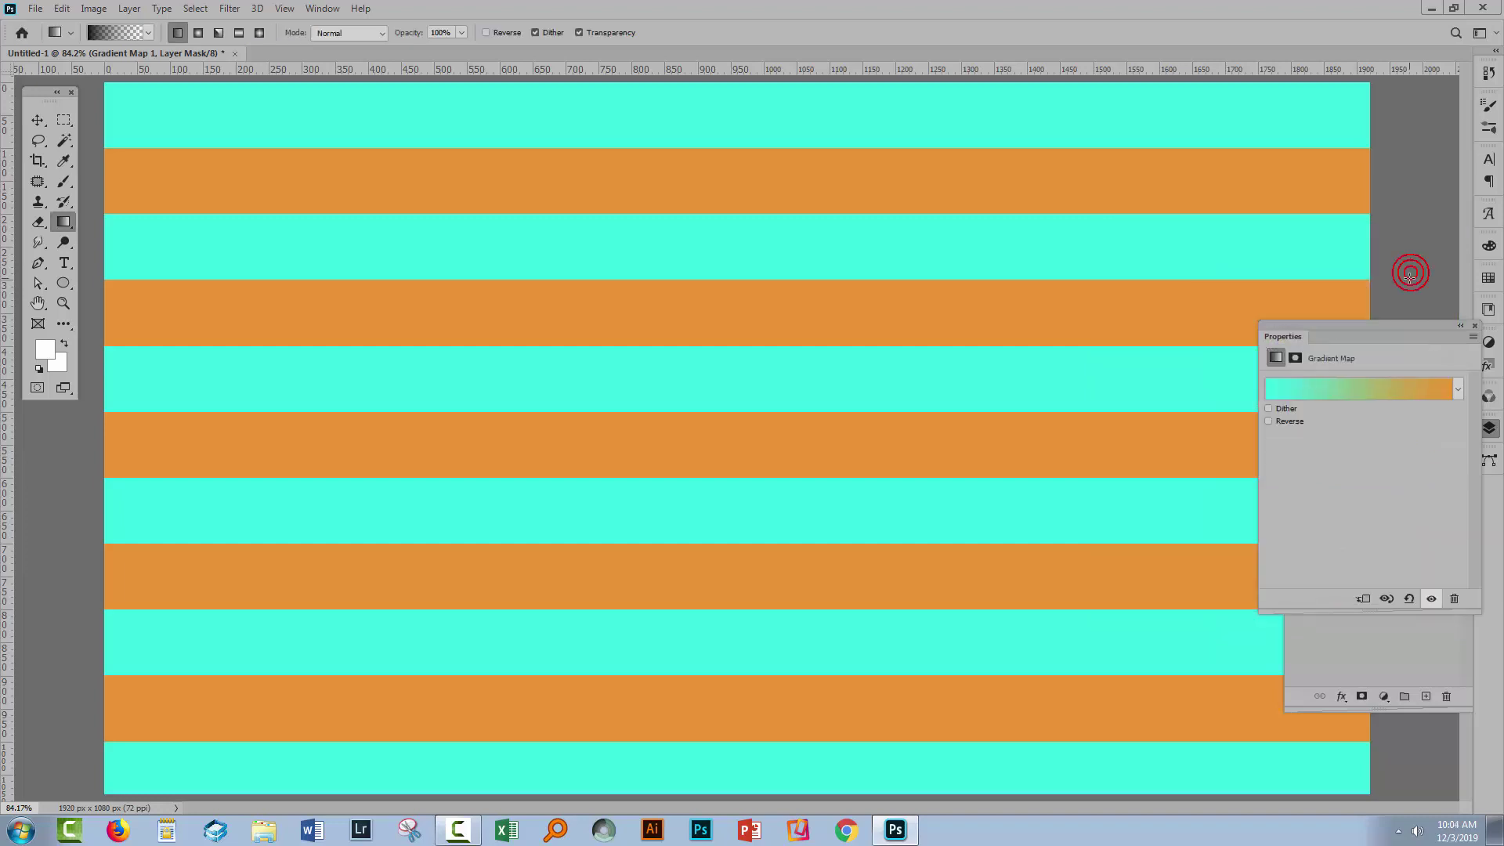
# - Delete the Gradient Map layer and switch Pattern Fill 1 to the teal quatrefoil trellis pattern
pyautogui.click(1476, 326)
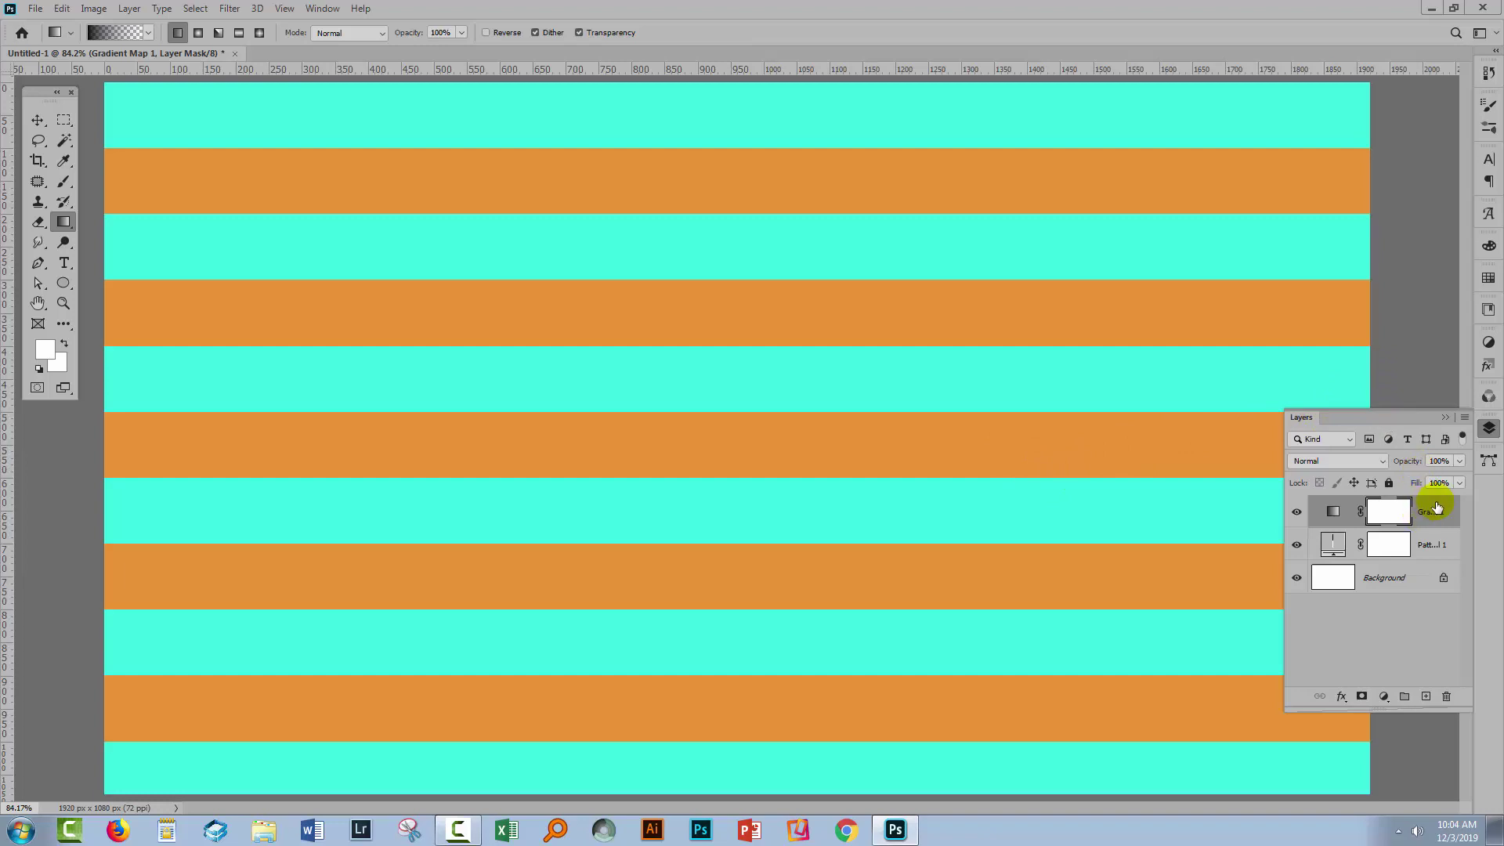
pyautogui.moveTo(1432, 509); pyautogui.dragTo(1446, 697)
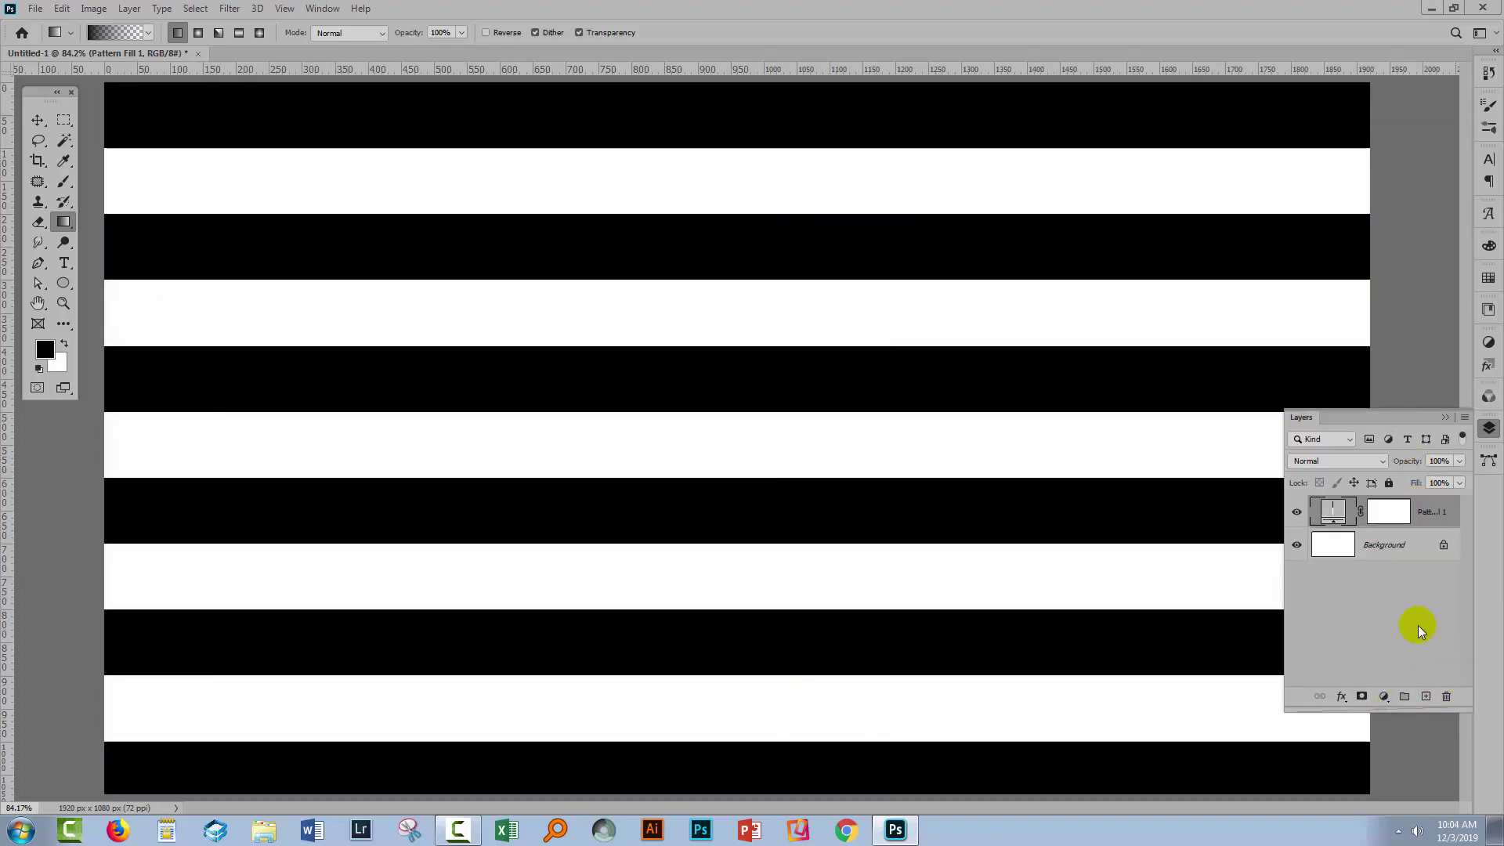
pyautogui.doubleClick(1333, 511)
pyautogui.click(1220, 580)
pyautogui.click(1244, 701)
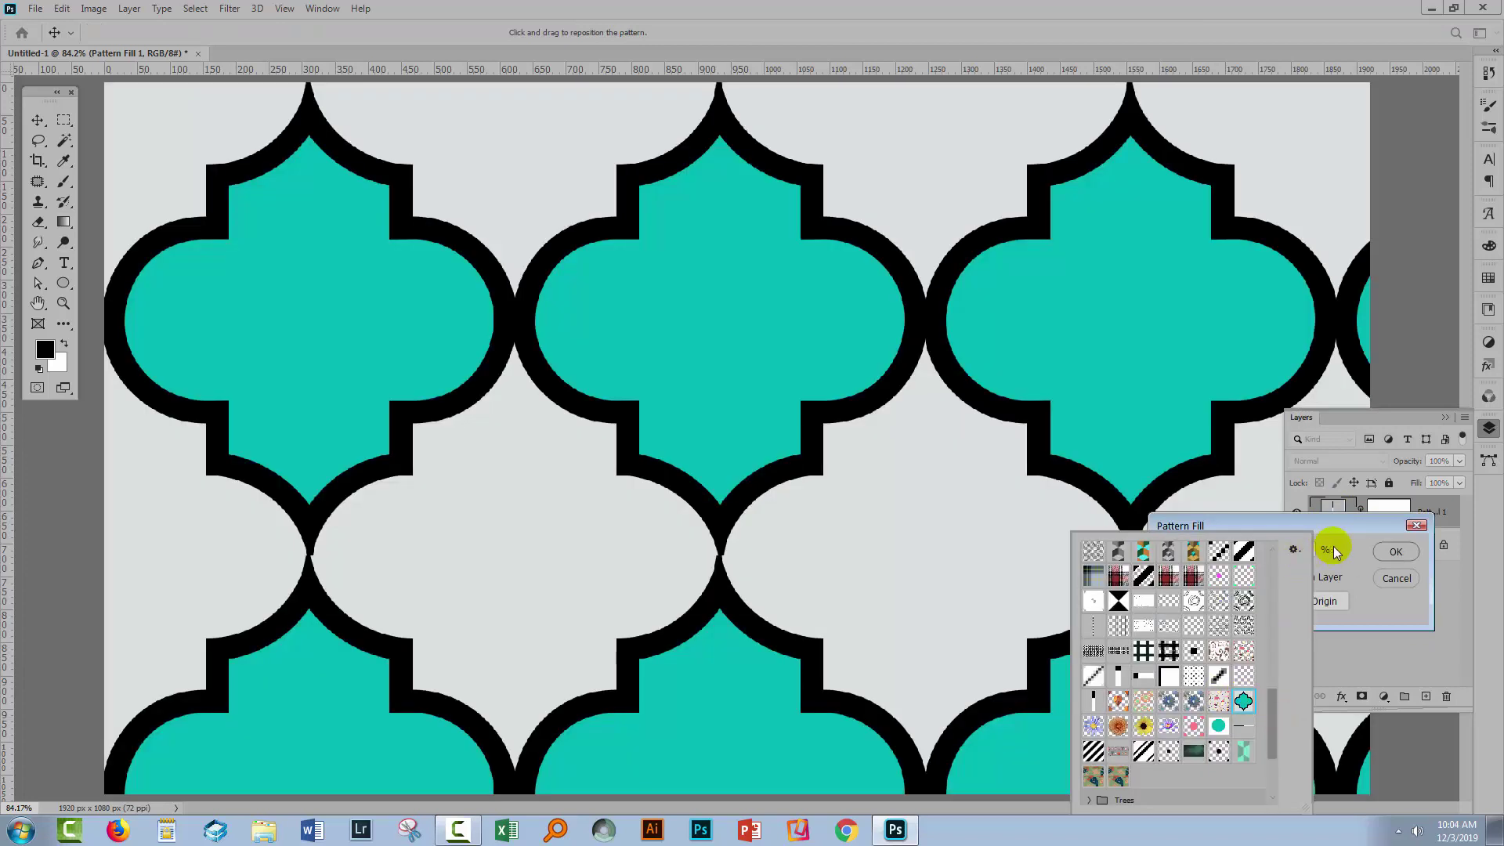
pyautogui.click(1333, 547)
pyautogui.click(1398, 550)
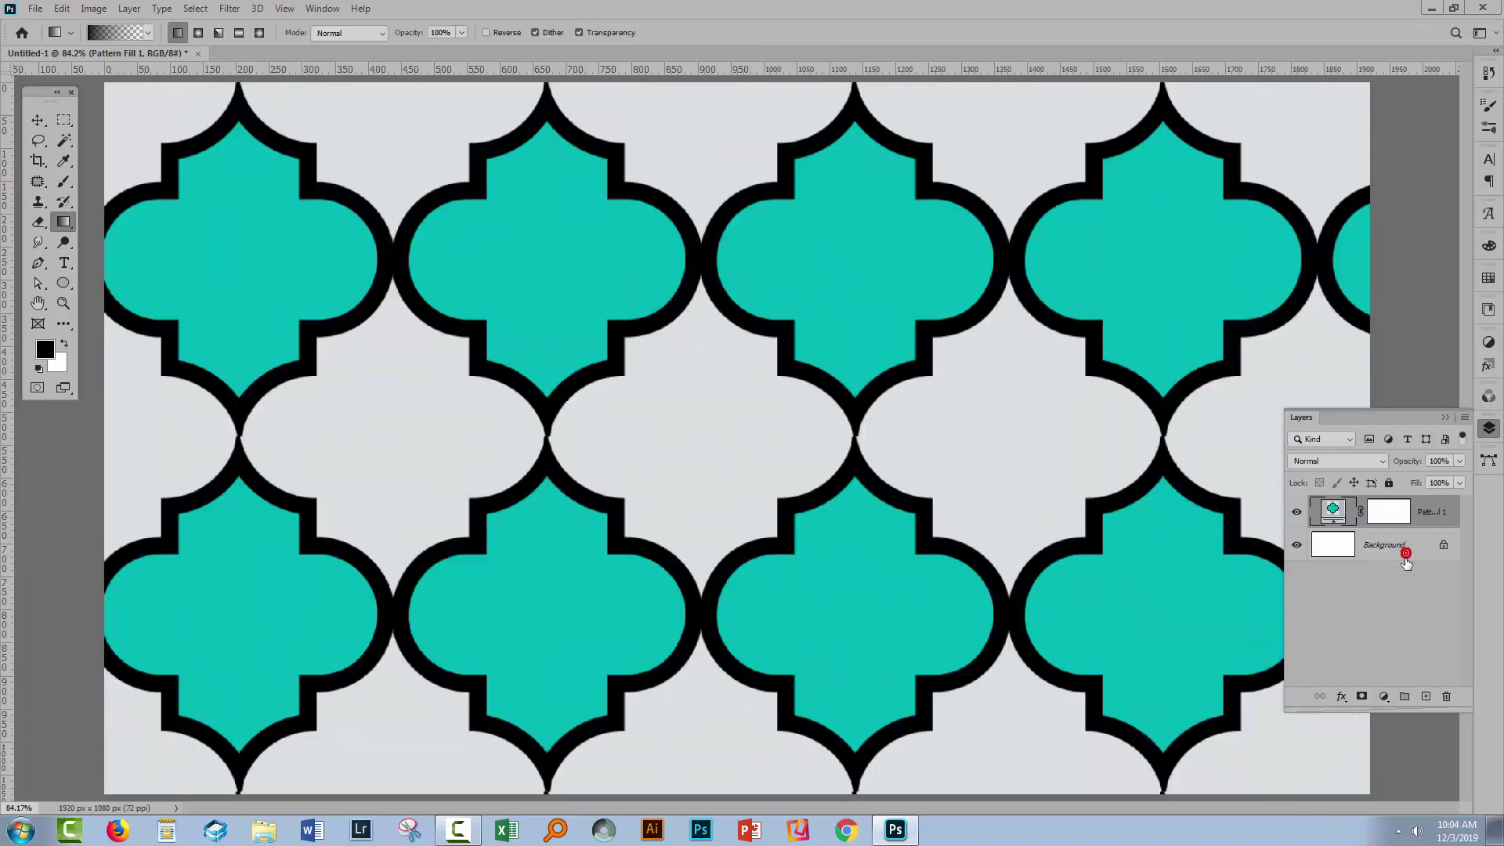
# - Drag with the G-key tool across the upper-left area of the canvas
pyautogui.press('g')
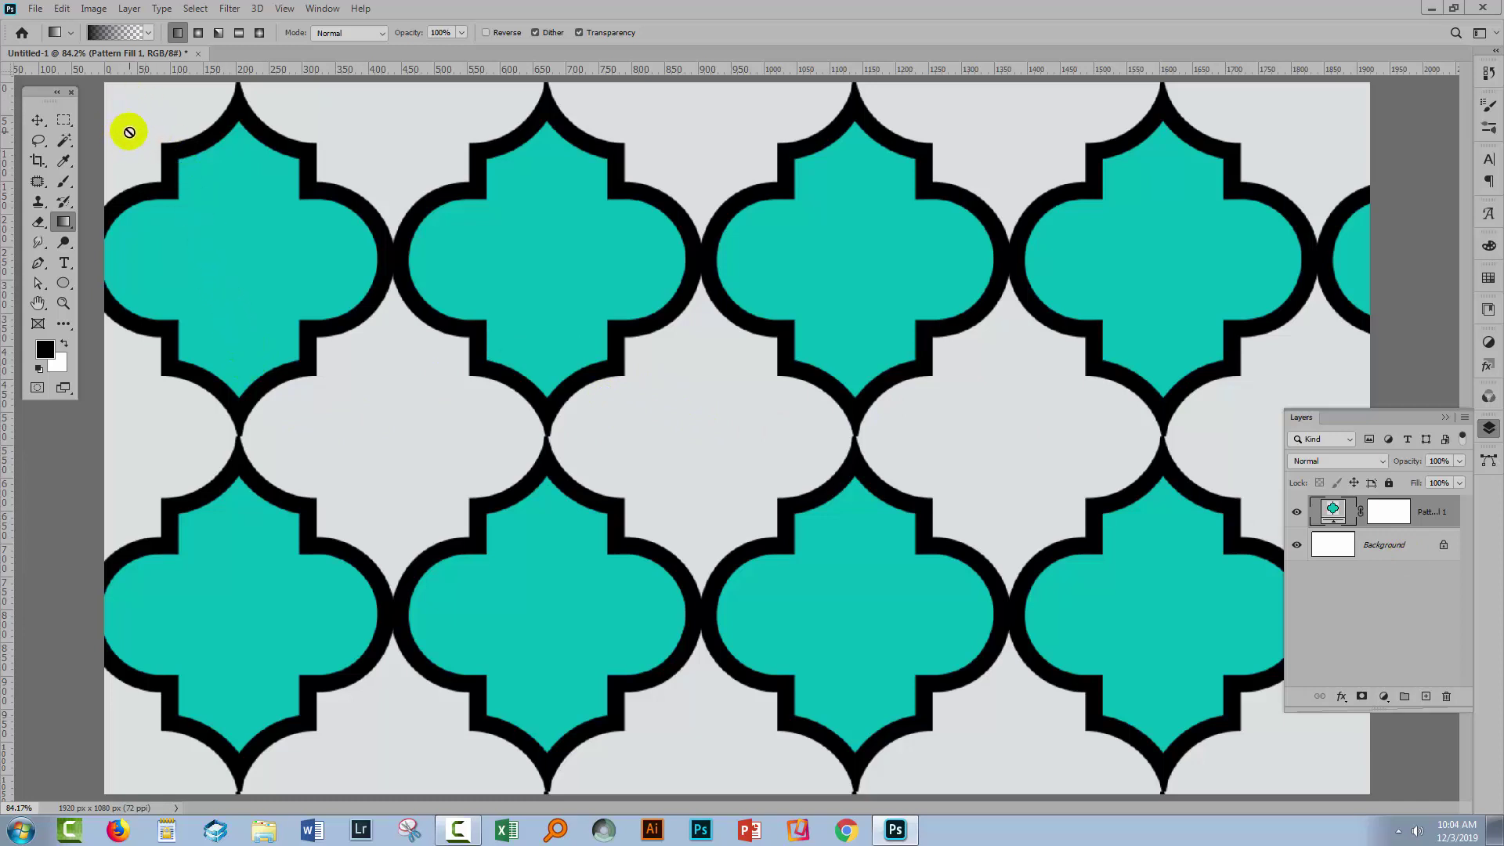
pyautogui.click(184, 159)
pyautogui.moveTo(184, 159); pyautogui.dragTo(268, 292)
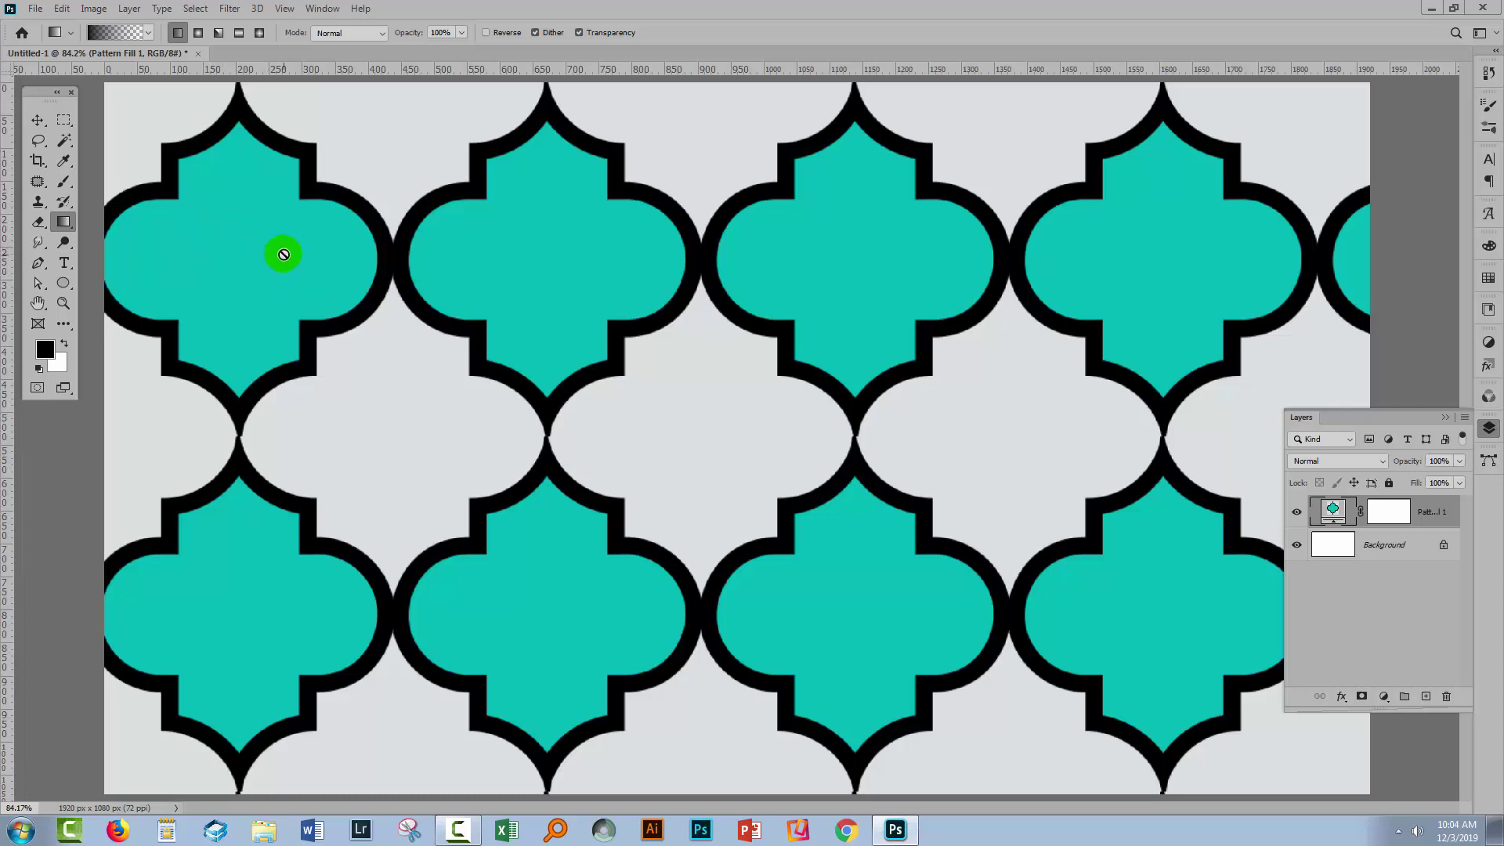
pyautogui.click(64, 306)
pyautogui.moveTo(293, 228); pyautogui.dragTo(490, 426)
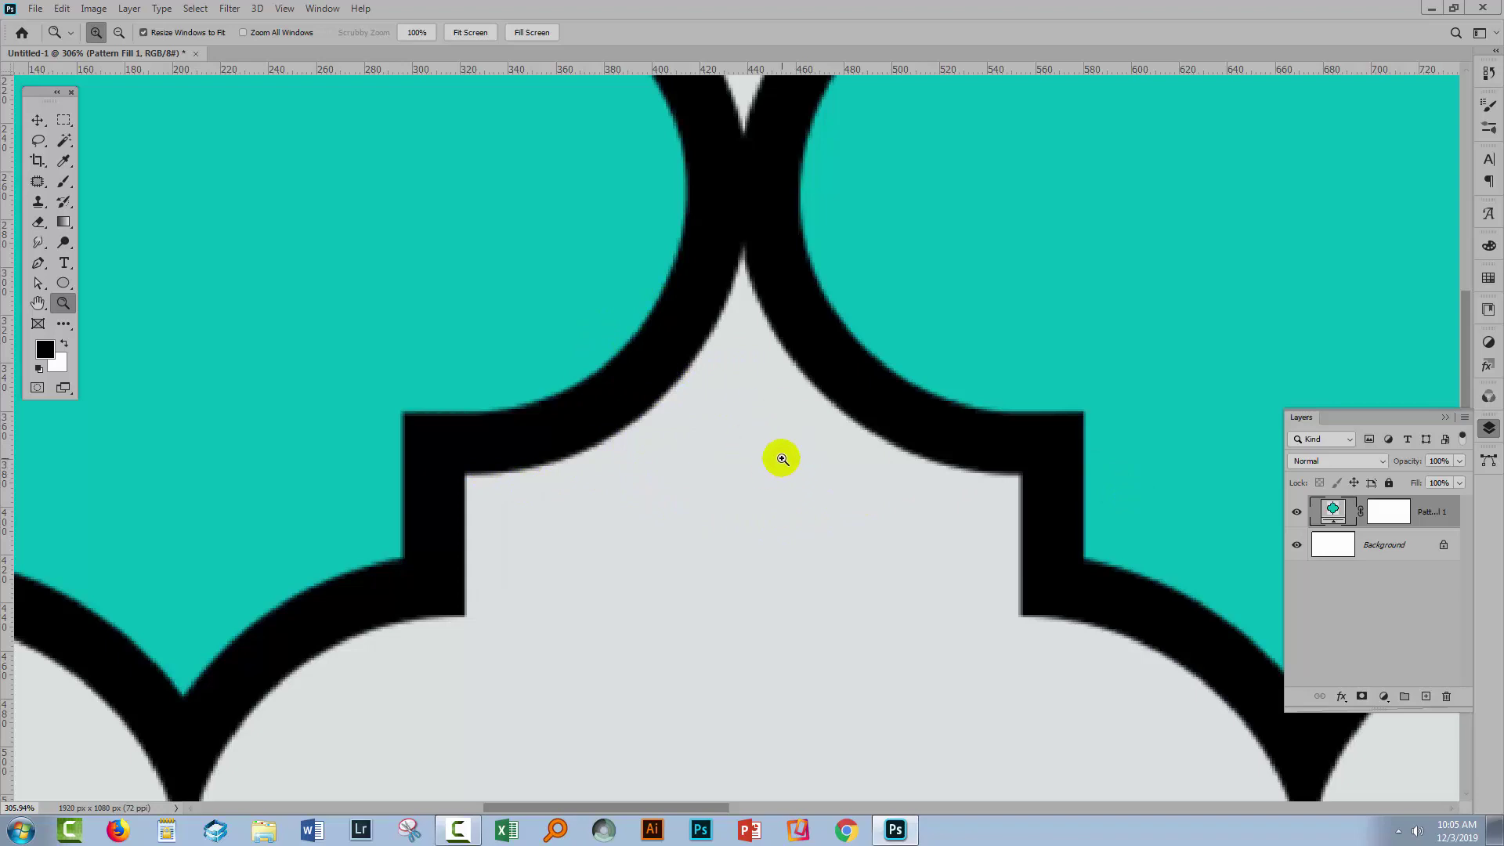
pyautogui.hotkey('ctrl', '0')
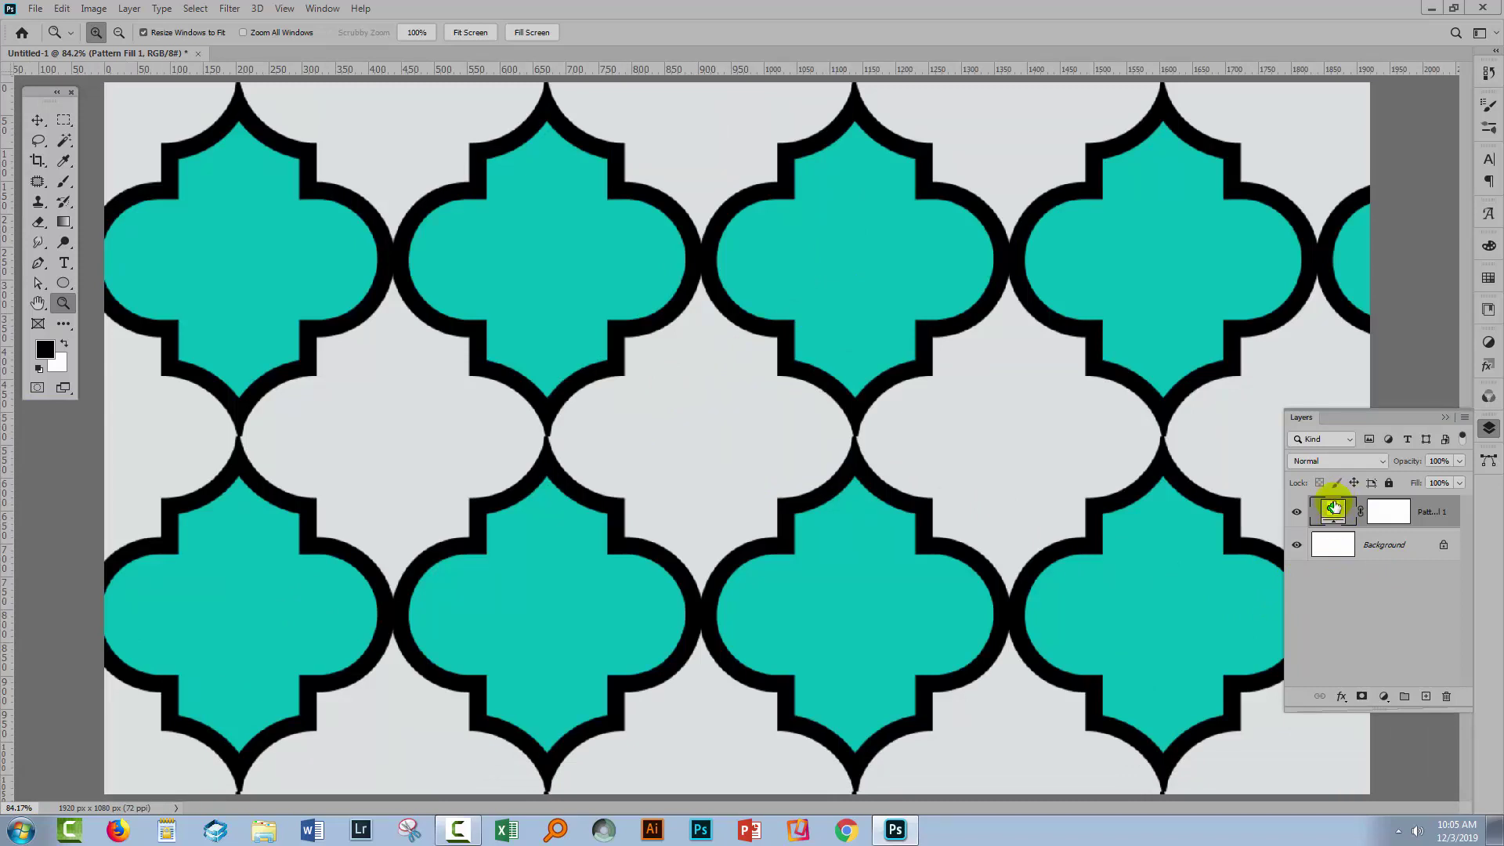
# - Add a Gradient Map layer with the default black-to-white gradient, turning the trellis grey
pyautogui.click(128, 9)
pyautogui.moveTo(192, 231)
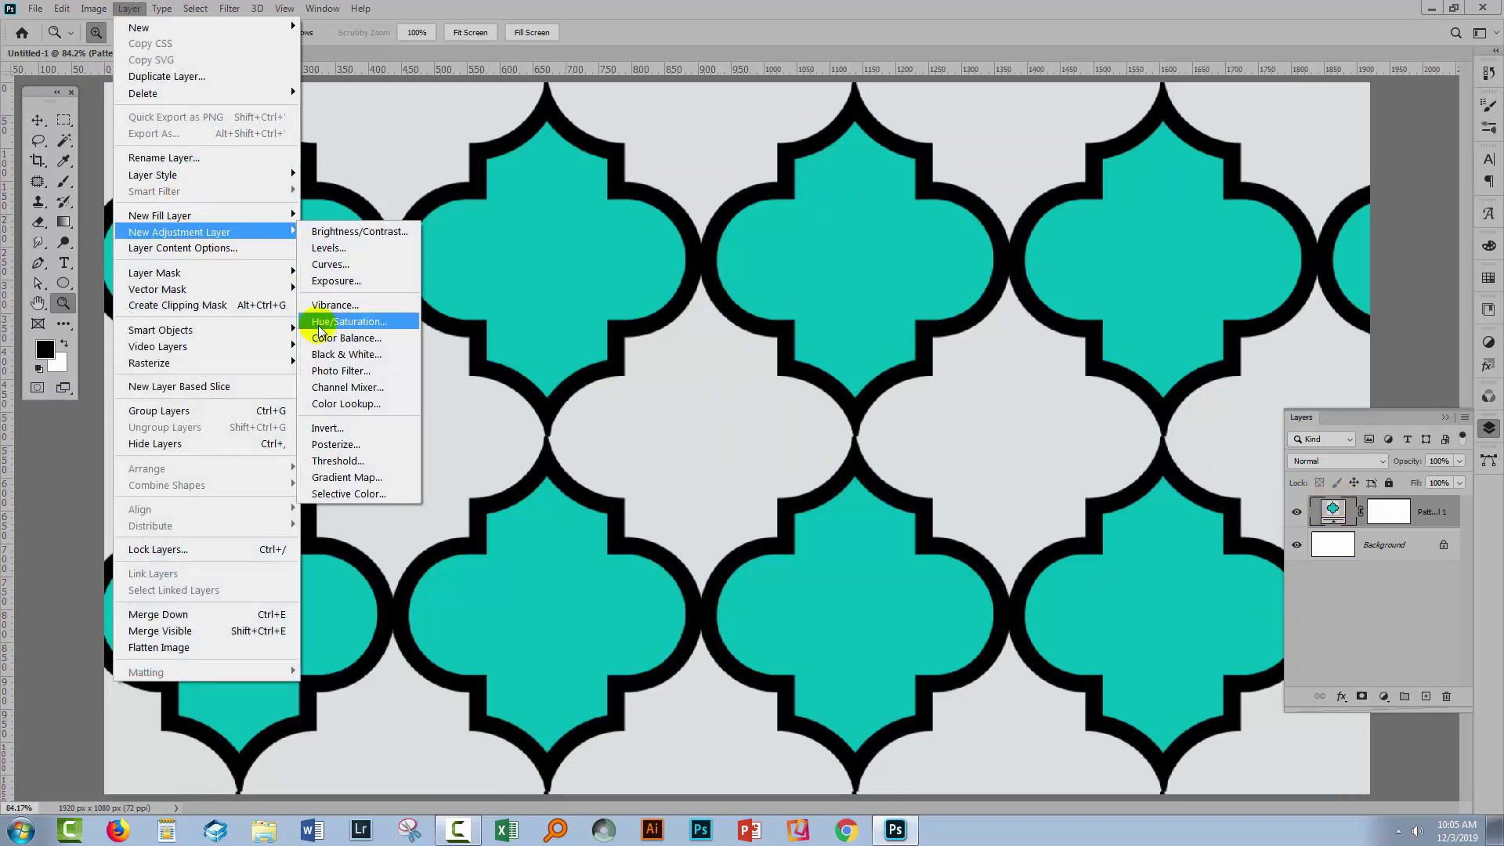
pyautogui.click(345, 477)
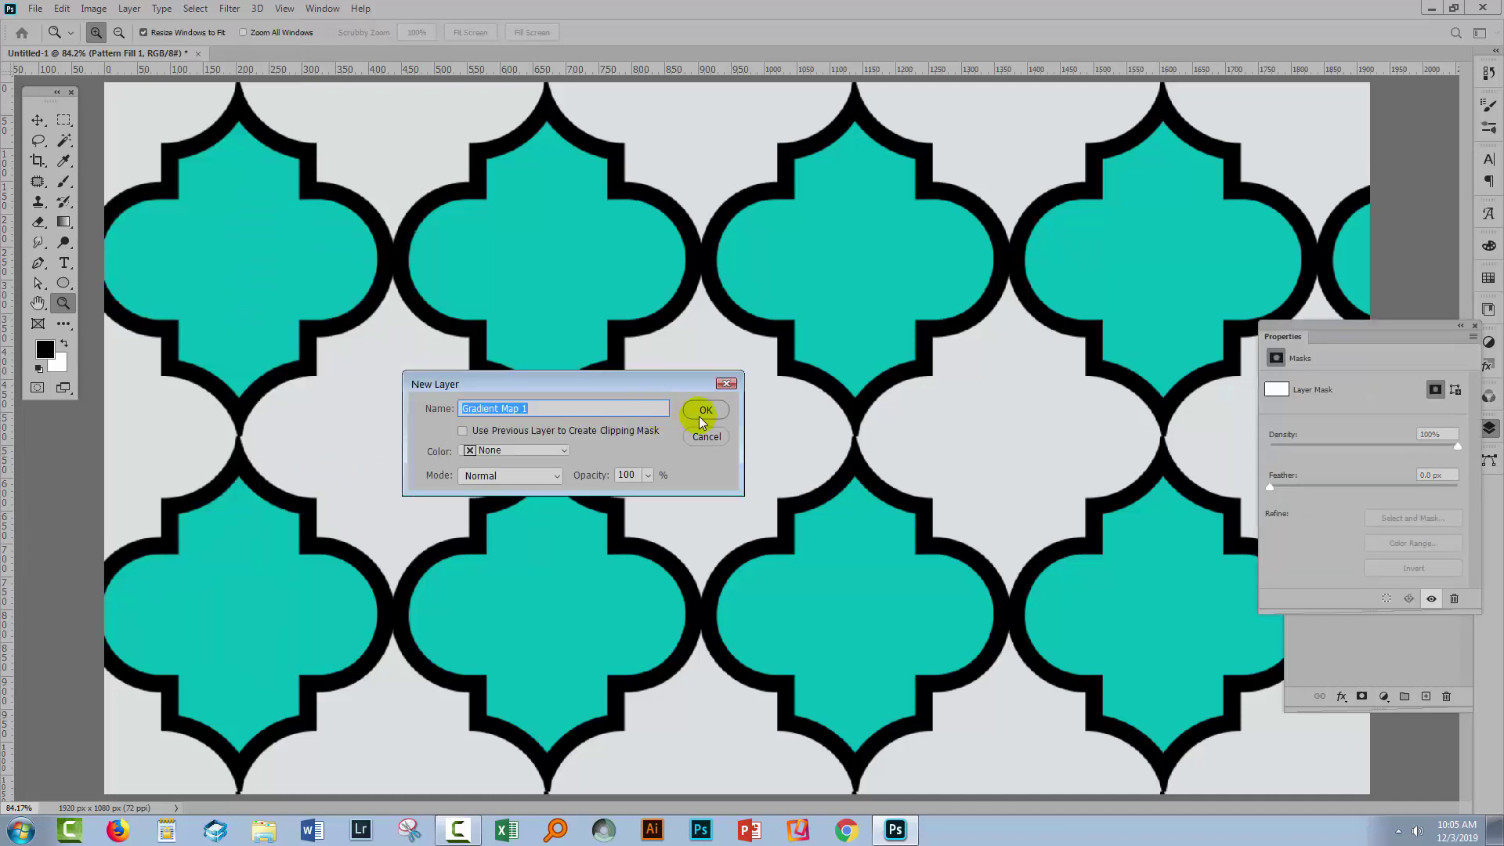
pyautogui.click(704, 415)
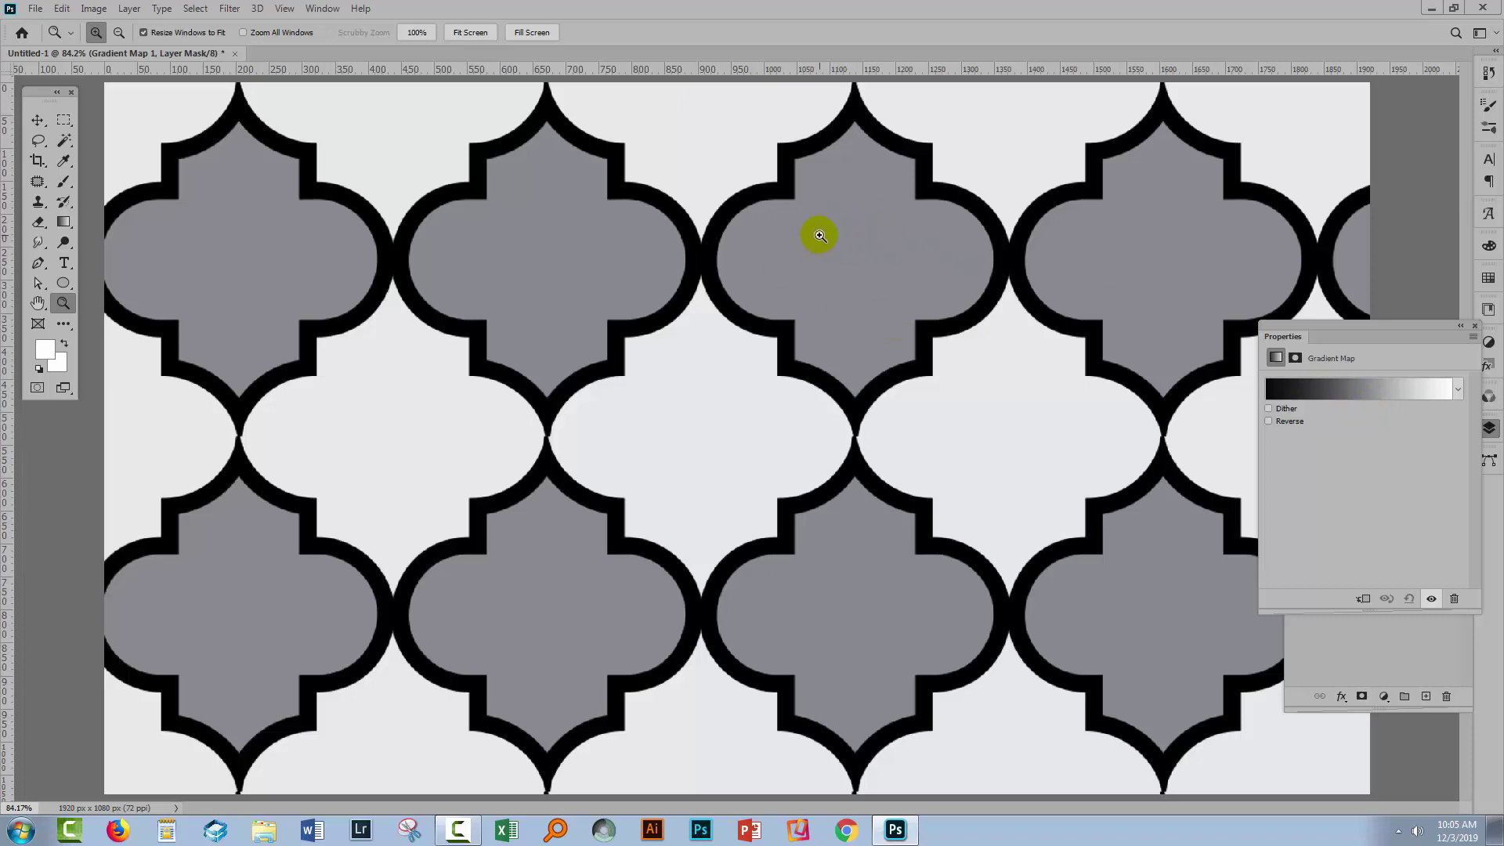
# - Set the gradient's dark-end stop to navy #222444
pyautogui.click(1341, 388)
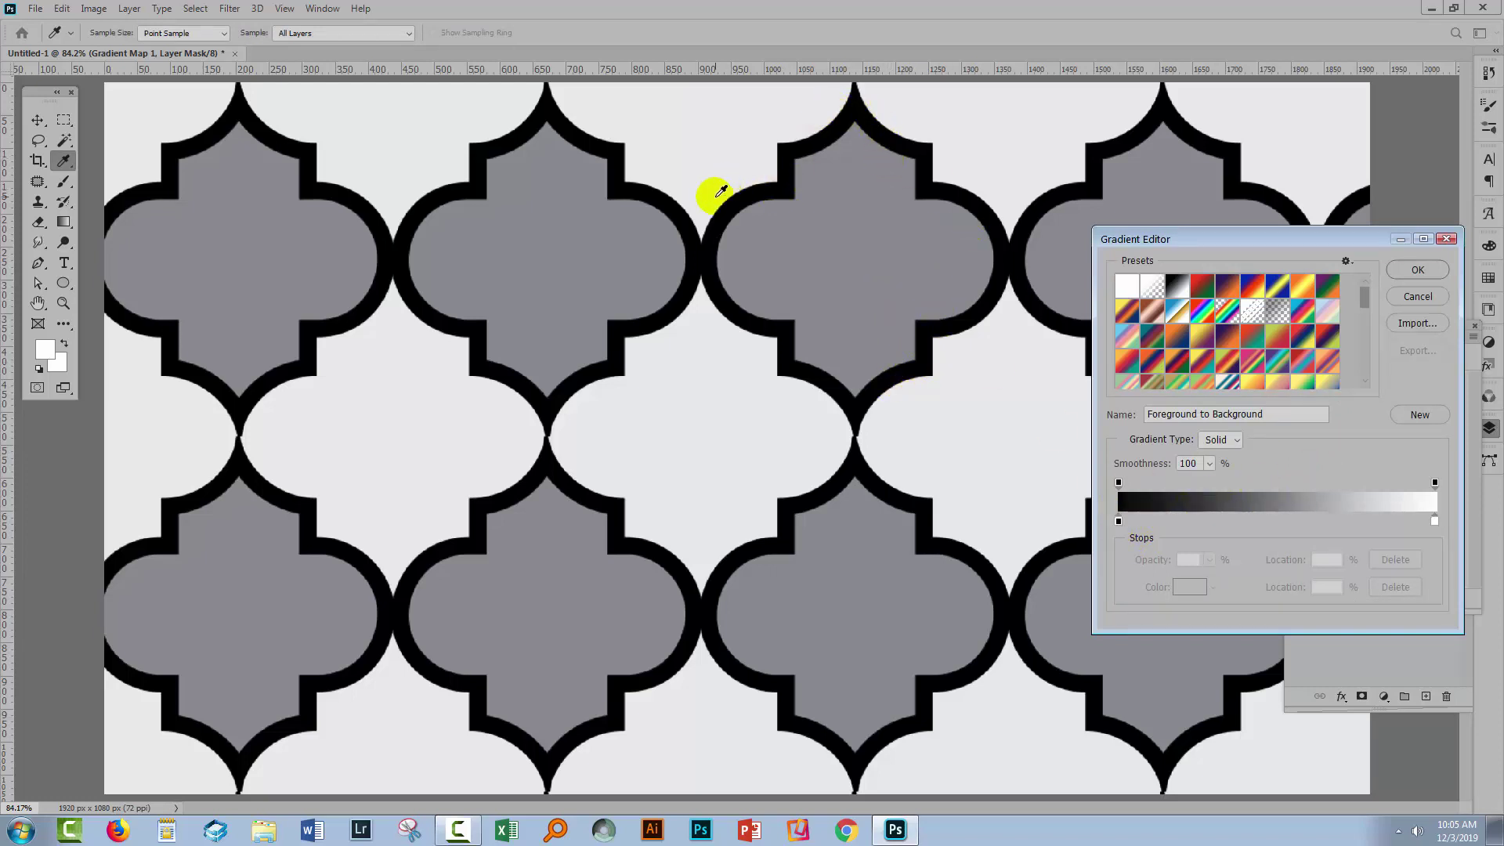
pyautogui.doubleClick(1119, 521)
pyautogui.click(1150, 620)
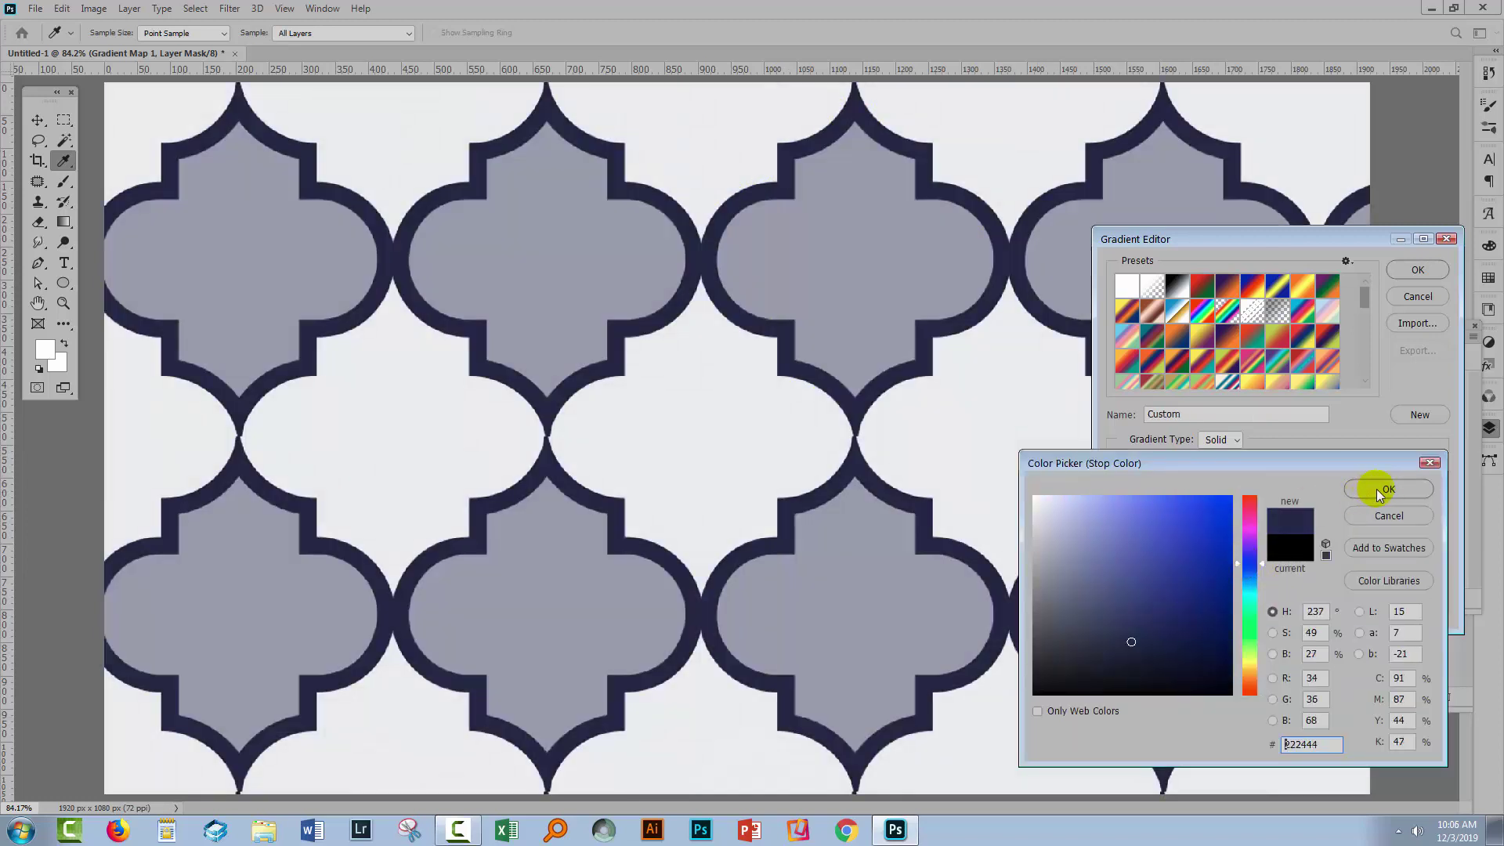
pyautogui.click(1383, 490)
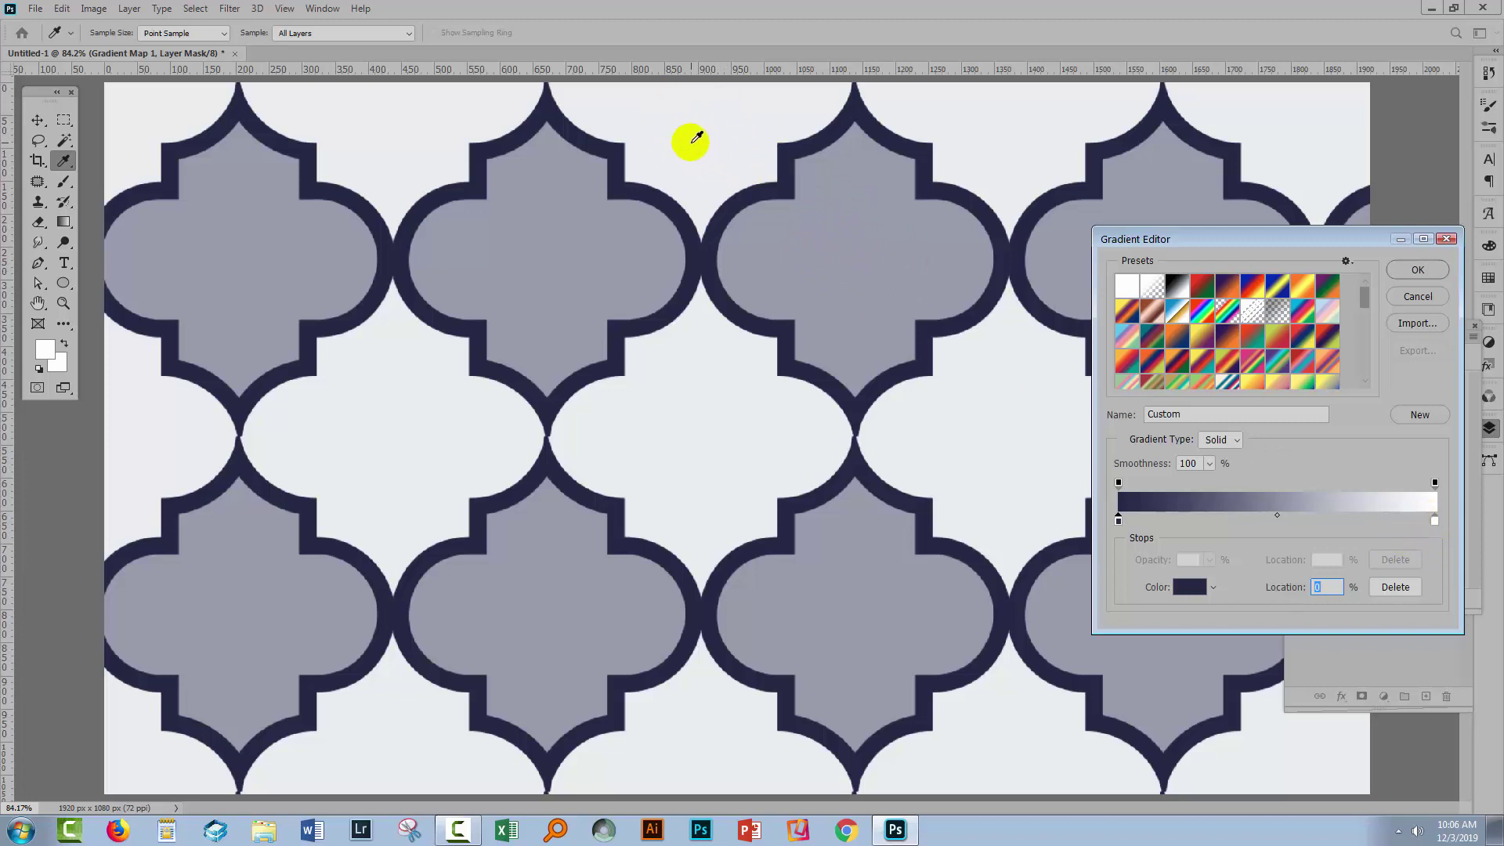
# - Set the gradient's light-end stop to a pale pink
pyautogui.doubleClick(1436, 522)
pyautogui.click(1251, 509)
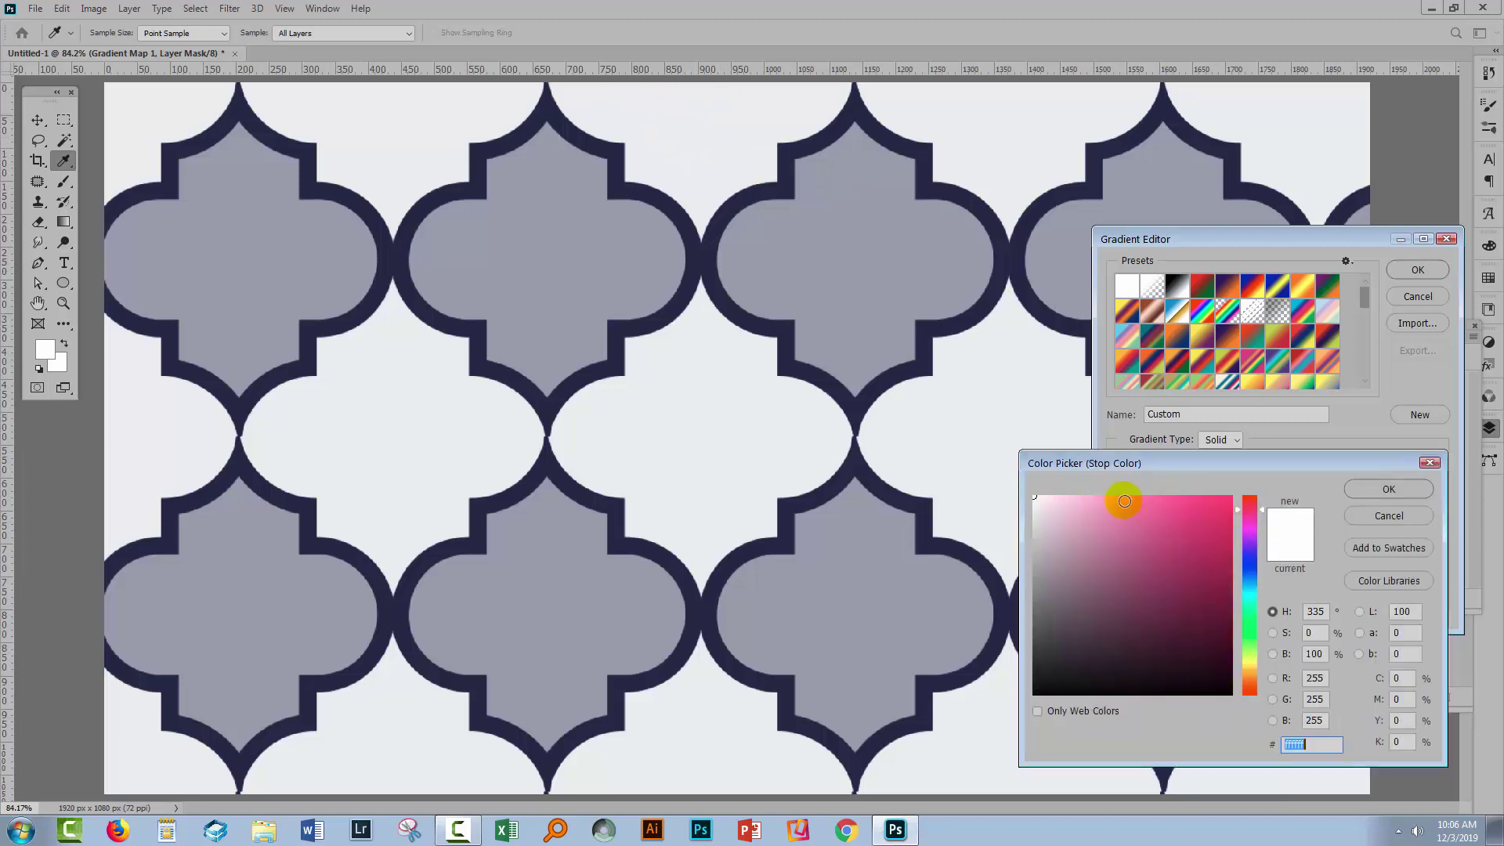
pyautogui.click(1070, 500)
pyautogui.click(1367, 492)
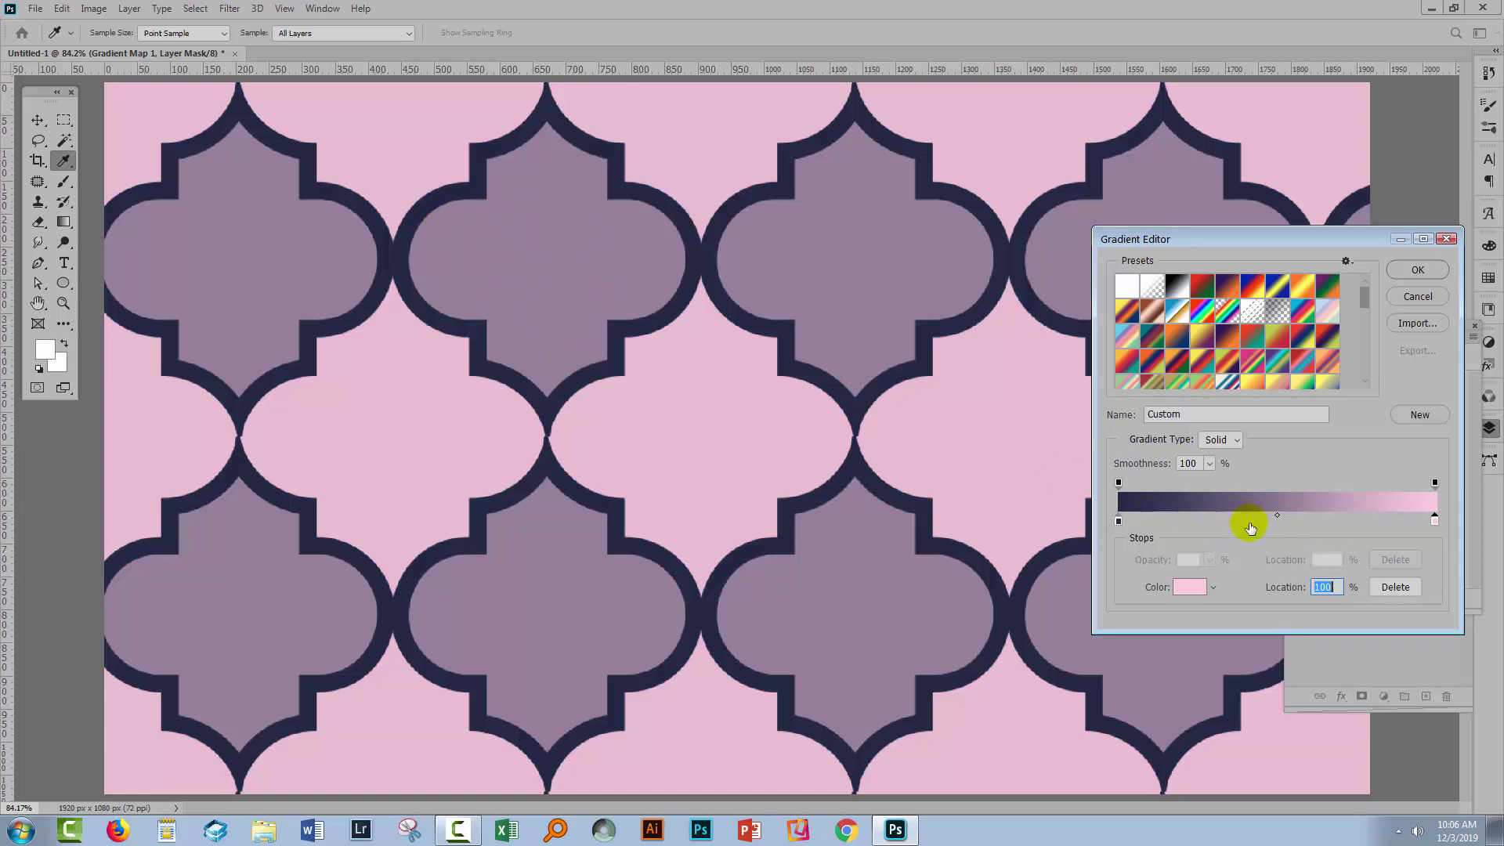
# - Add a coral #fb6161 colour stop at 49% in the middle of the gradient
pyautogui.click(1118, 522)
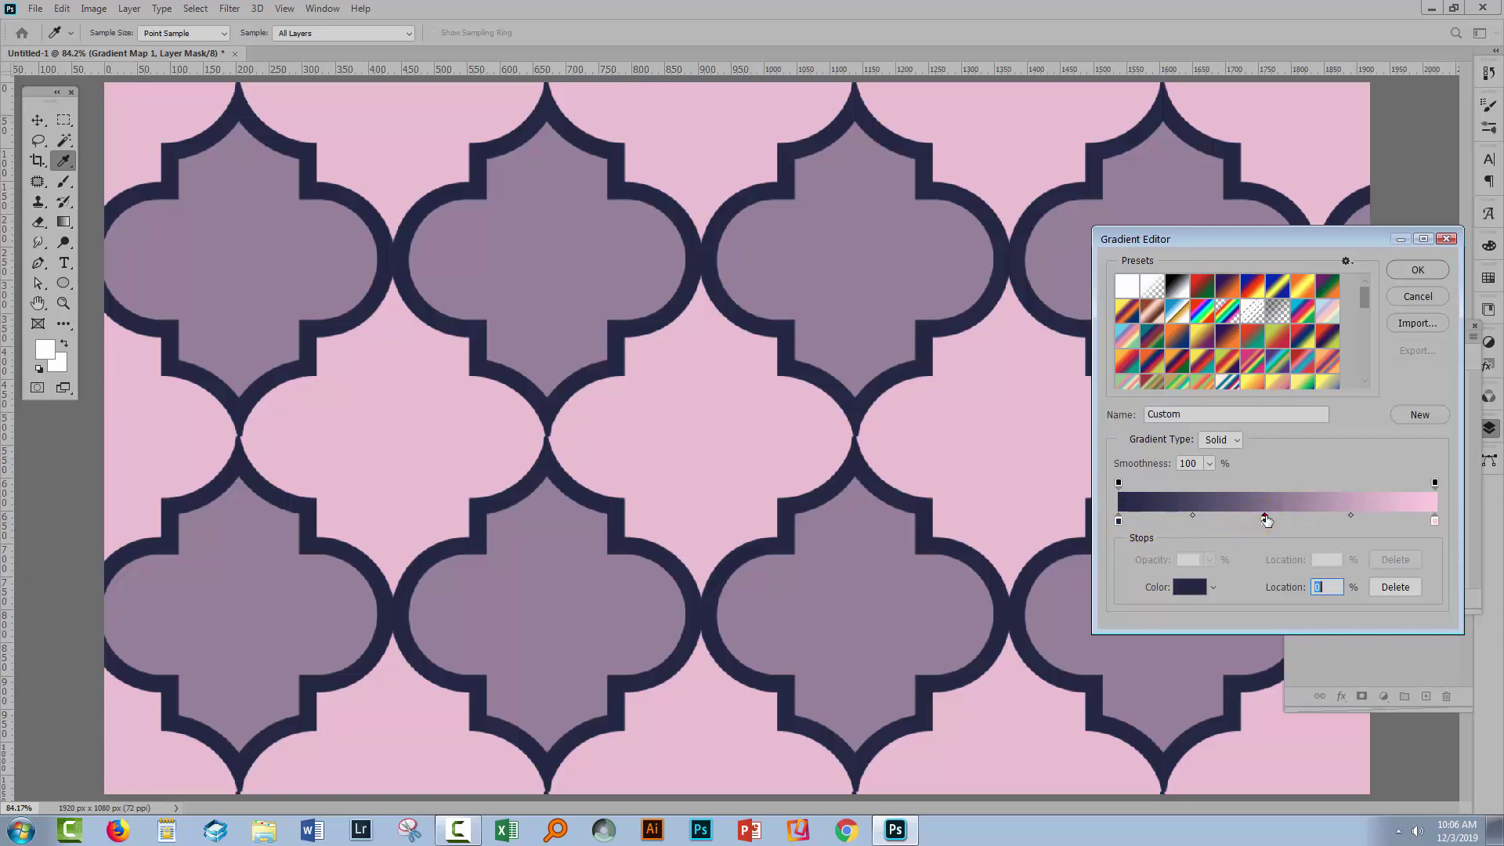
pyautogui.click(1268, 520)
pyautogui.moveTo(1276, 520); pyautogui.dragTo(1274, 521)
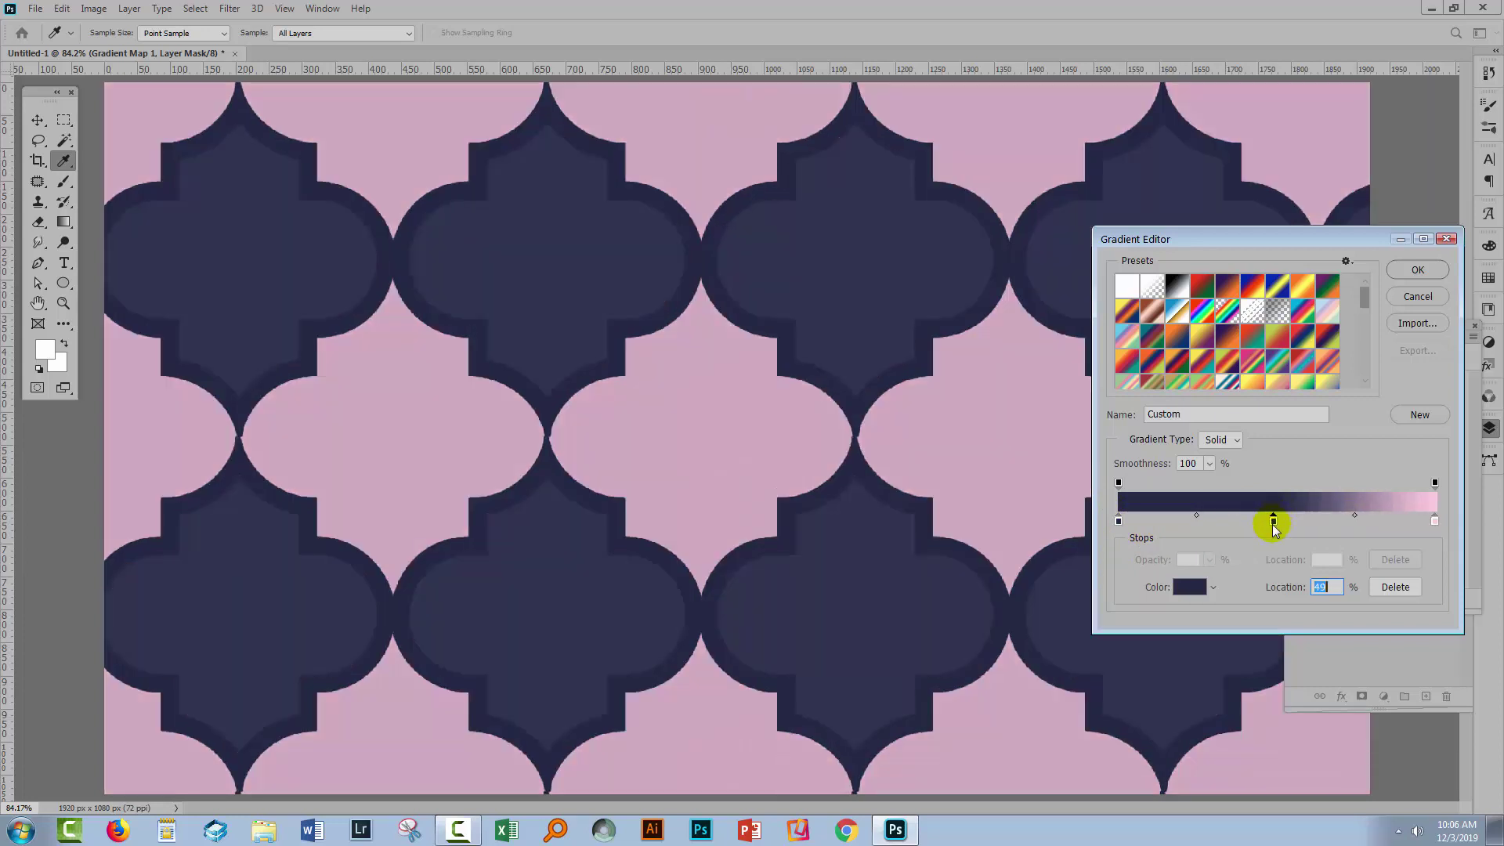
pyautogui.doubleClick(1274, 521)
pyautogui.click(1251, 499)
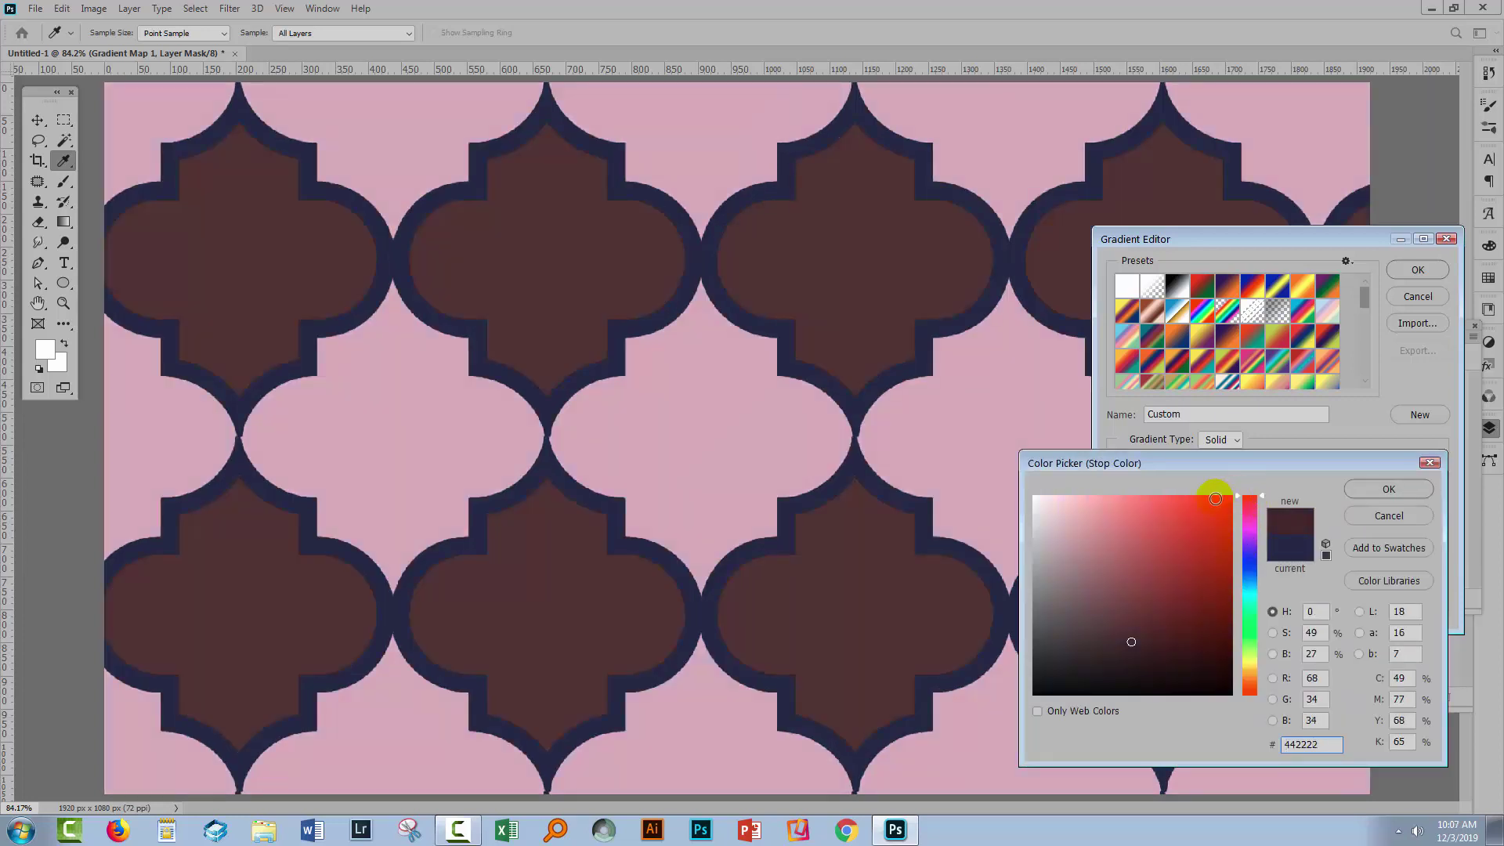
pyautogui.click(1141, 506)
pyautogui.click(1155, 499)
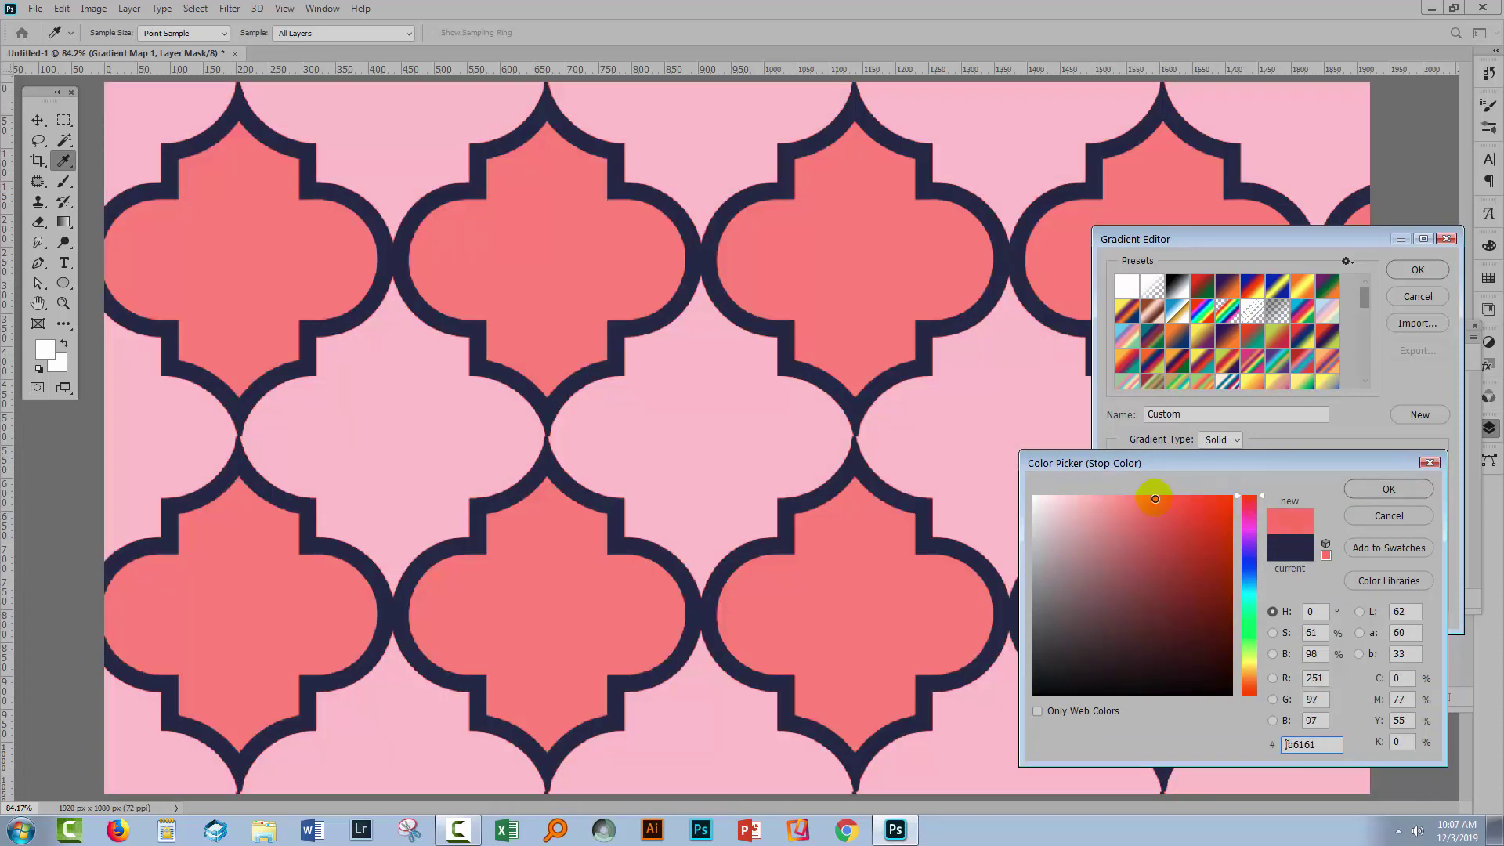
pyautogui.click(1371, 489)
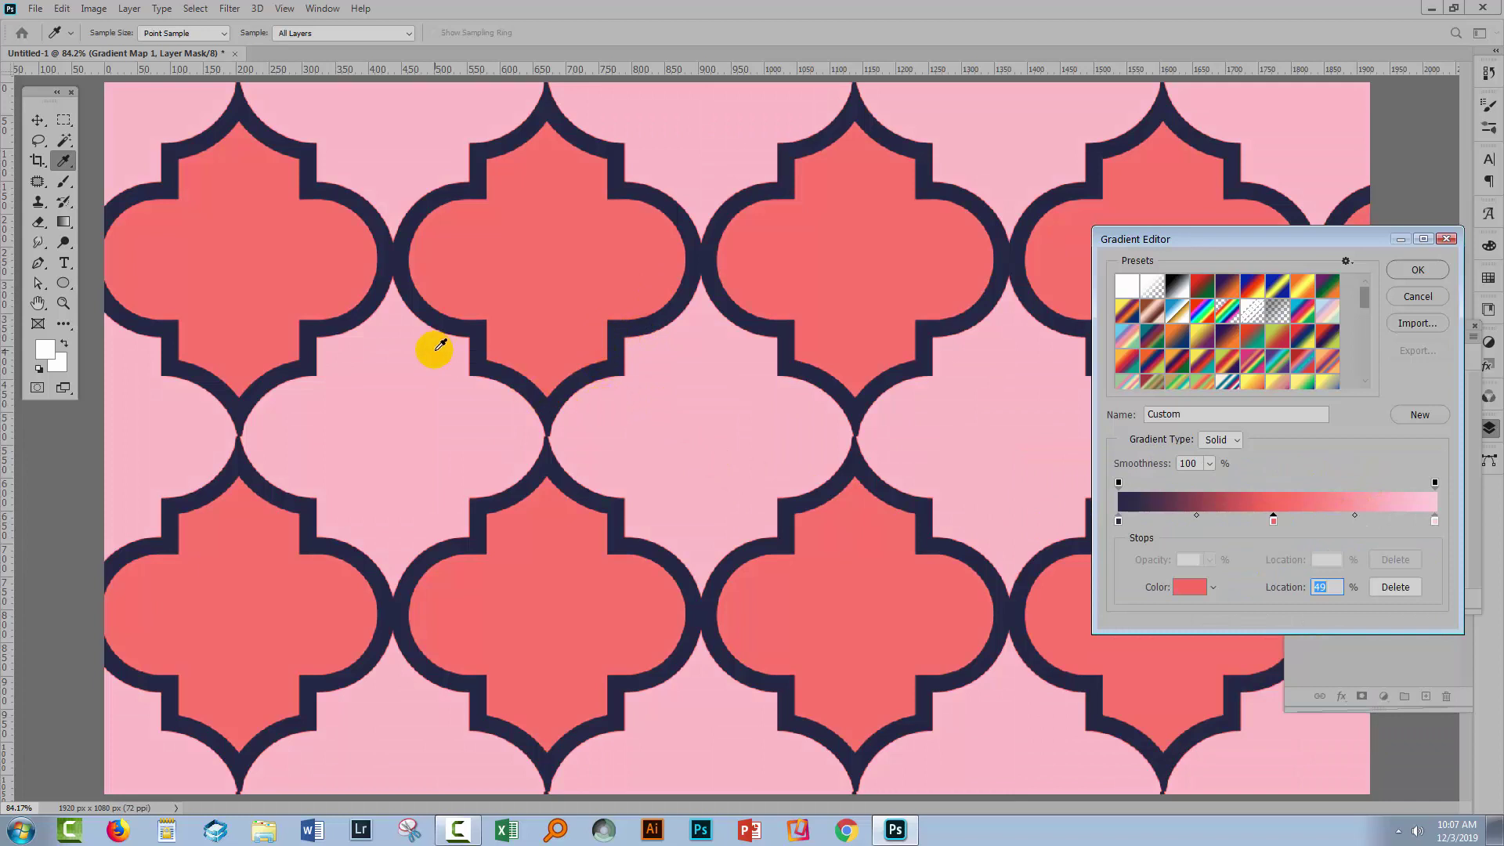
# - Apply the navy-coral-pink gradient and zoom in to inspect the motif edges
pyautogui.click(1415, 270)
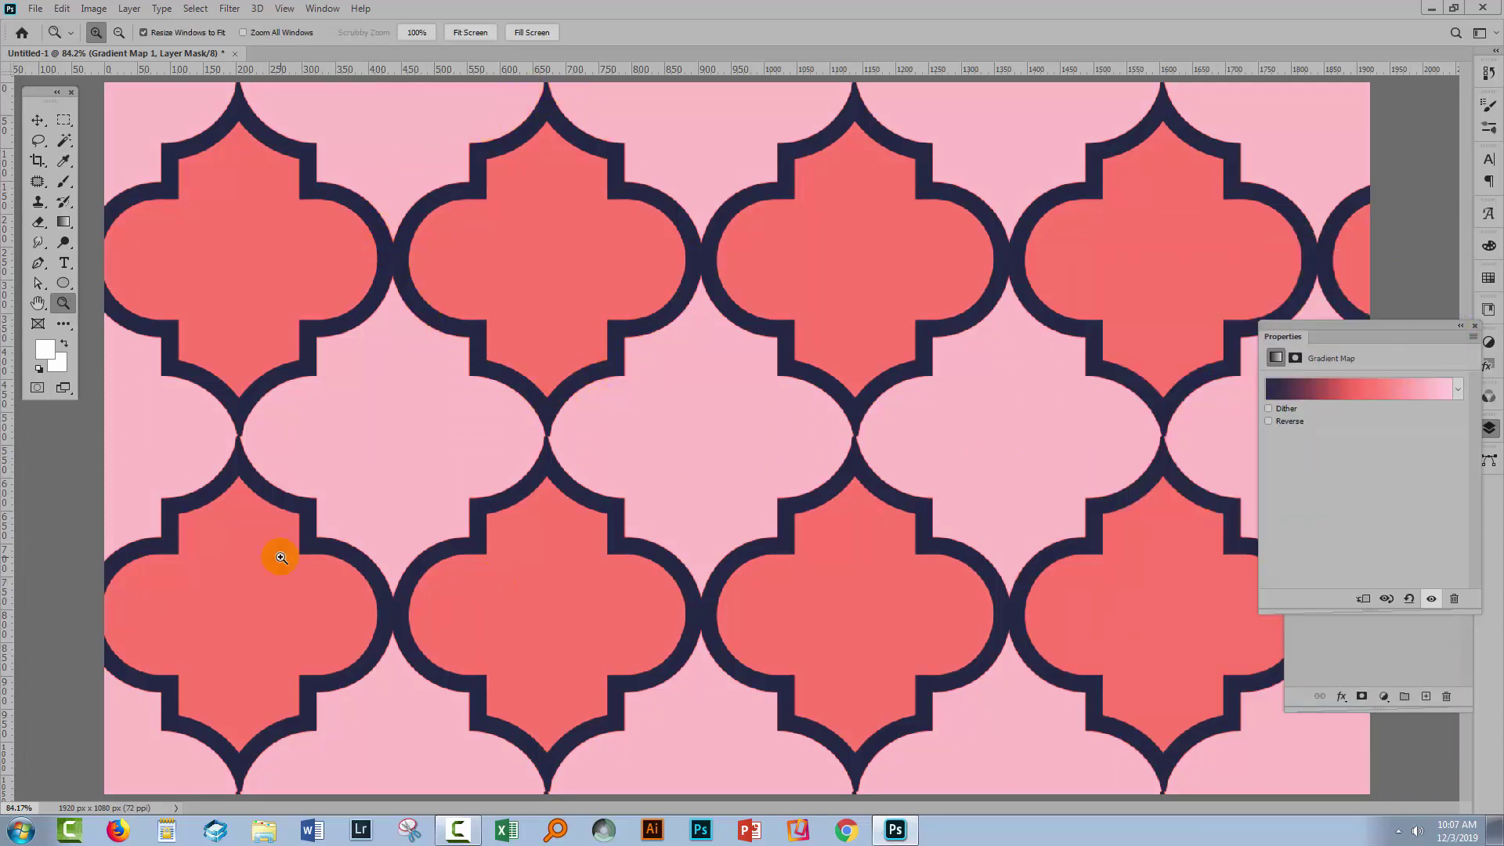
pyautogui.moveTo(306, 273); pyautogui.dragTo(584, 468)
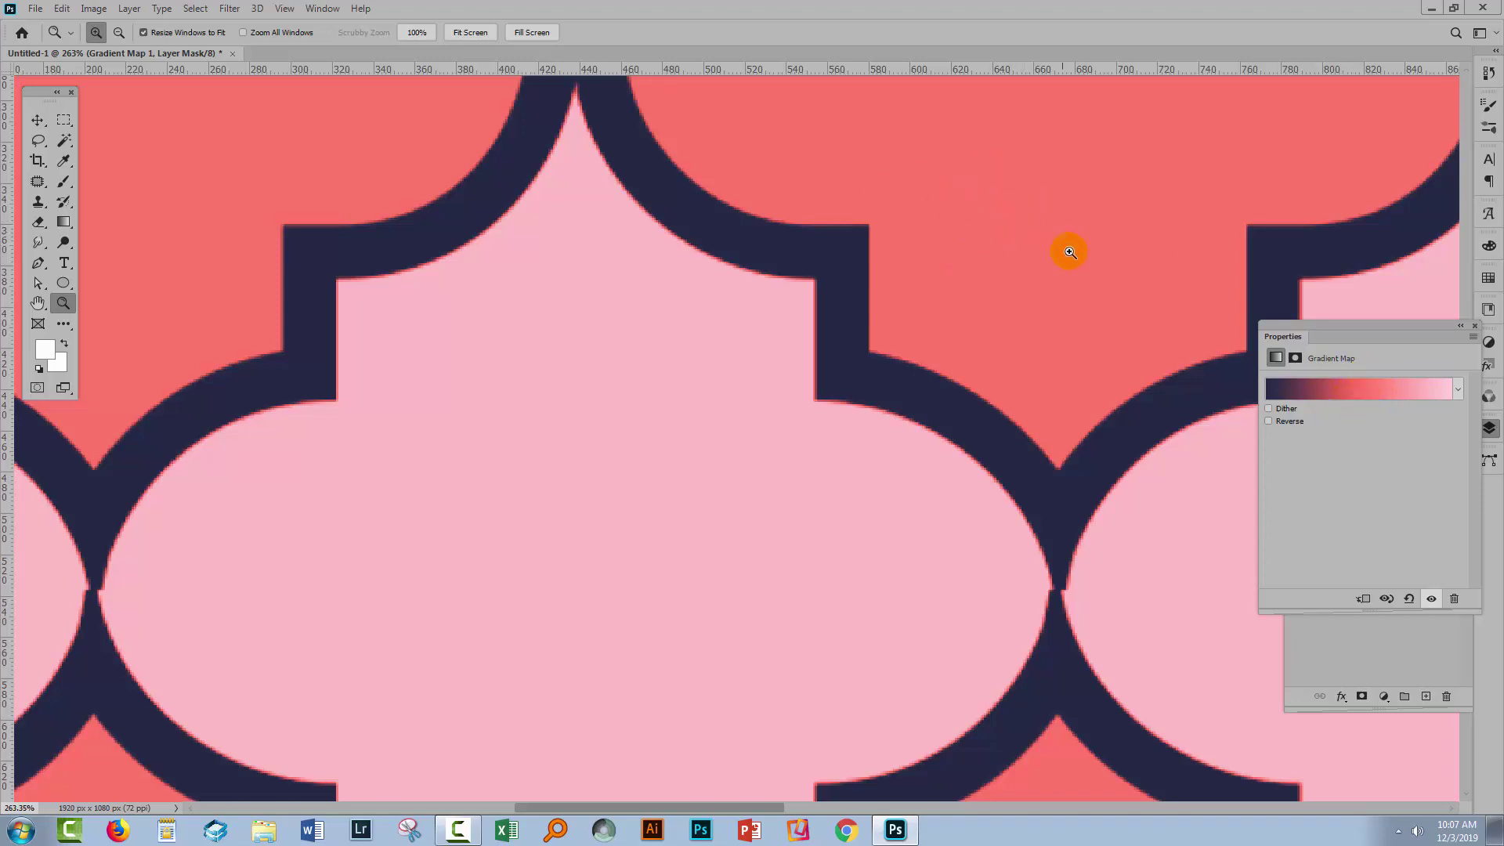
pyautogui.click(1476, 326)
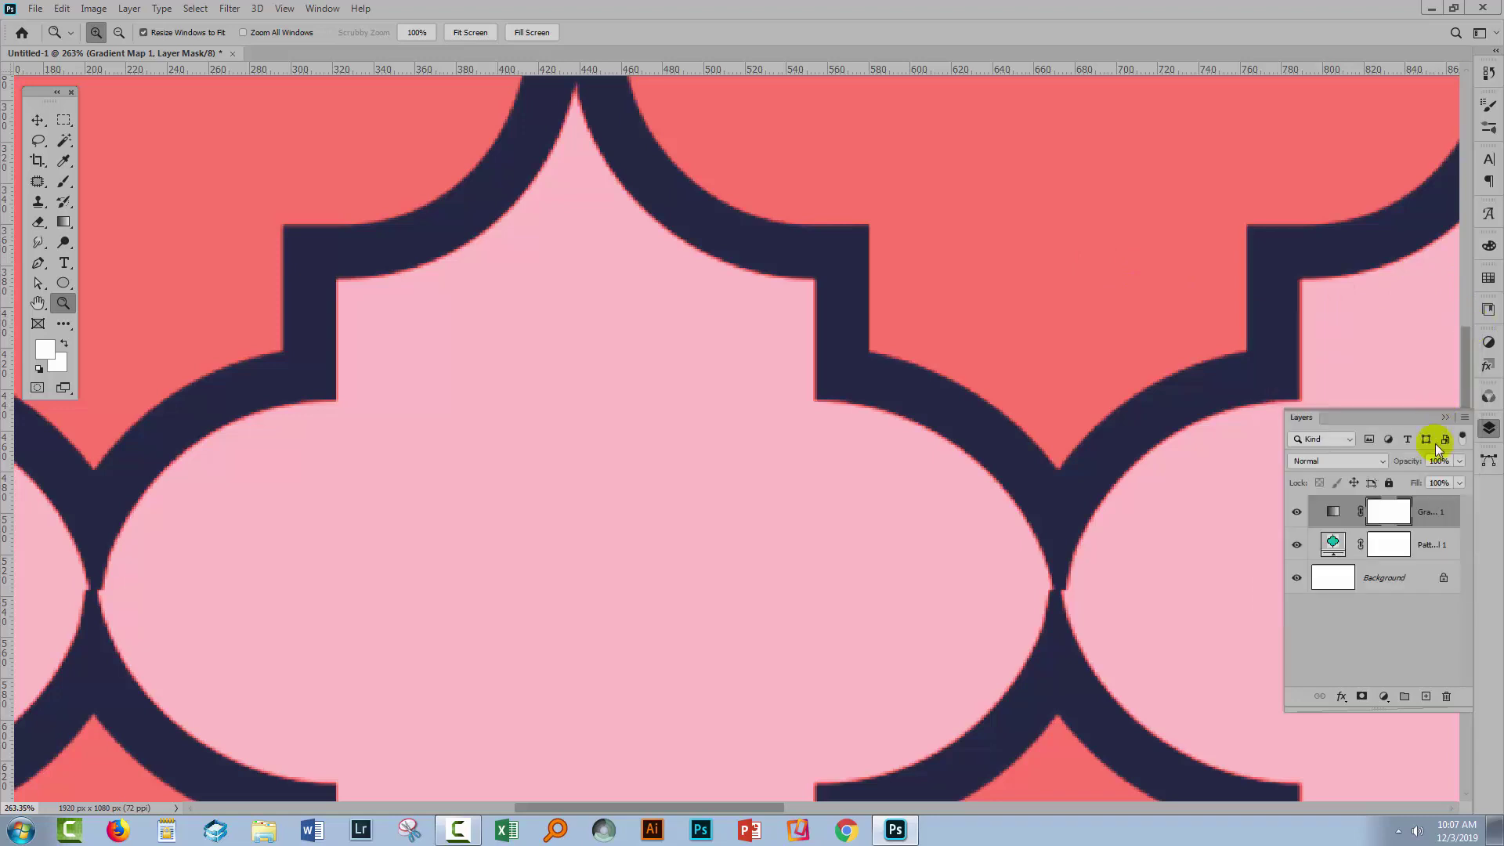
pyautogui.hotkey('ctrl', '0')
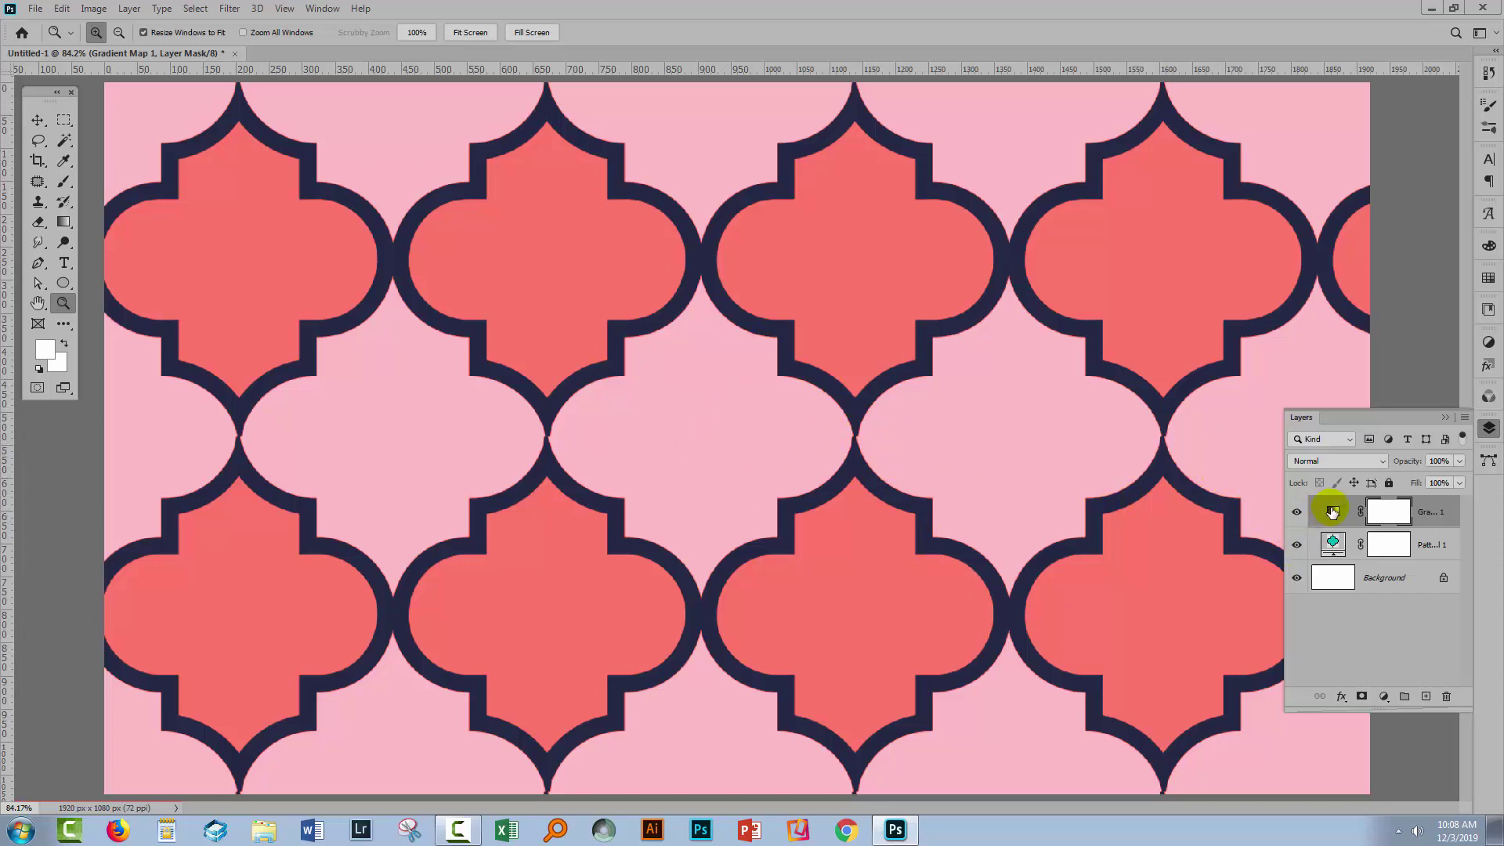
pyautogui.doubleClick(1333, 511)
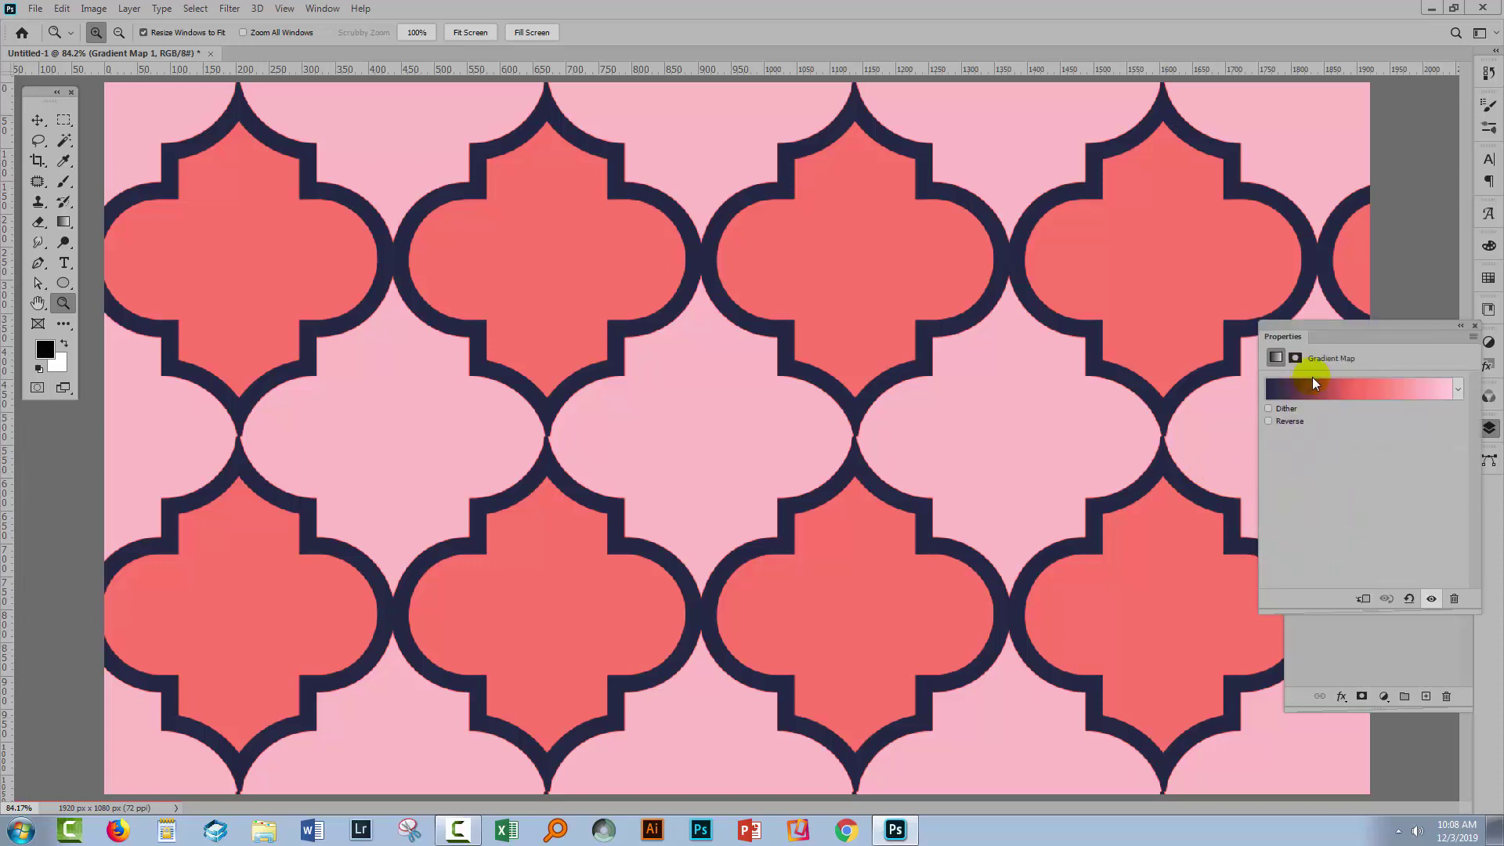
pyautogui.click(1314, 381)
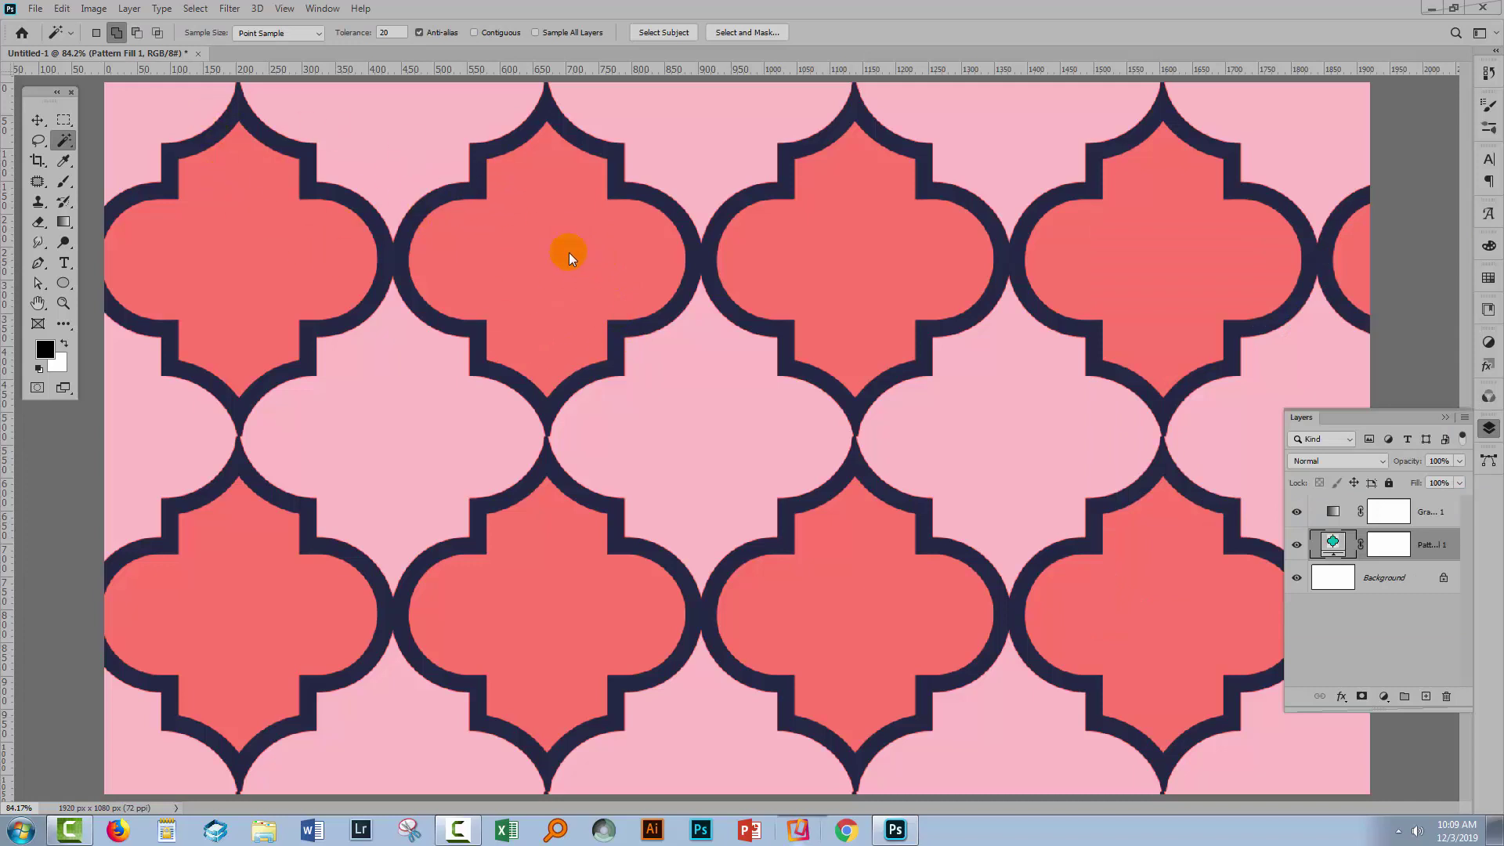
# - Delete the Gradient Map 1 layer to restore the teal trellis
pyautogui.click(1433, 514)
pyautogui.moveTo(1434, 513); pyautogui.dragTo(1446, 696)
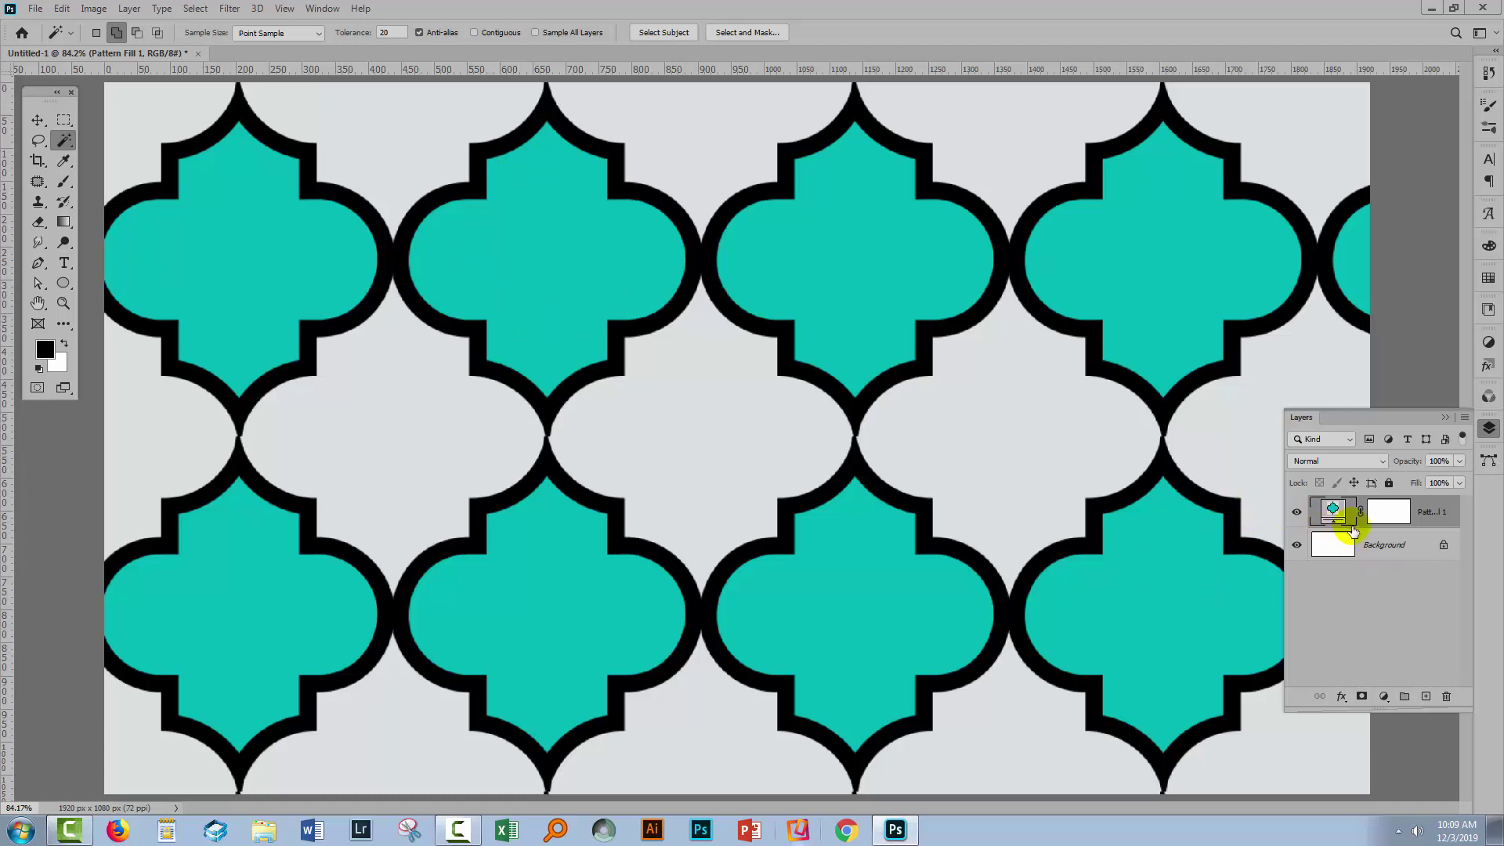
pyautogui.click(60, 161)
# - Stamp the visible Pattern Fill 1 into a new merged Layer 1 with Ctrl+Alt+Shift+E
pyautogui.click(1333, 511)
pyautogui.hotkey('ctrl', 'shift', 'alt', 'e')
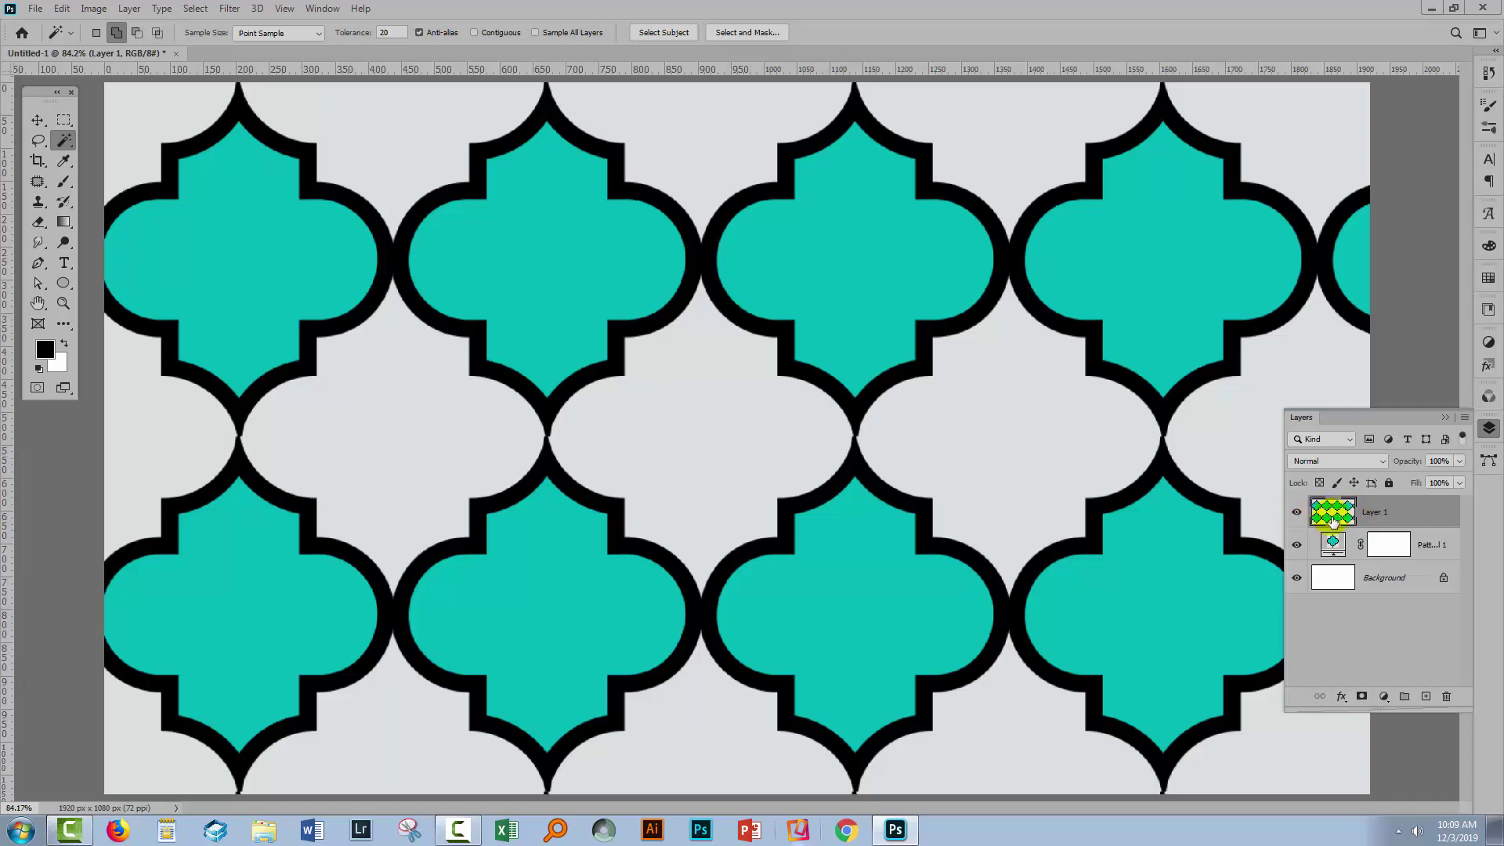
pyautogui.click(1296, 512)
pyautogui.click(1294, 514)
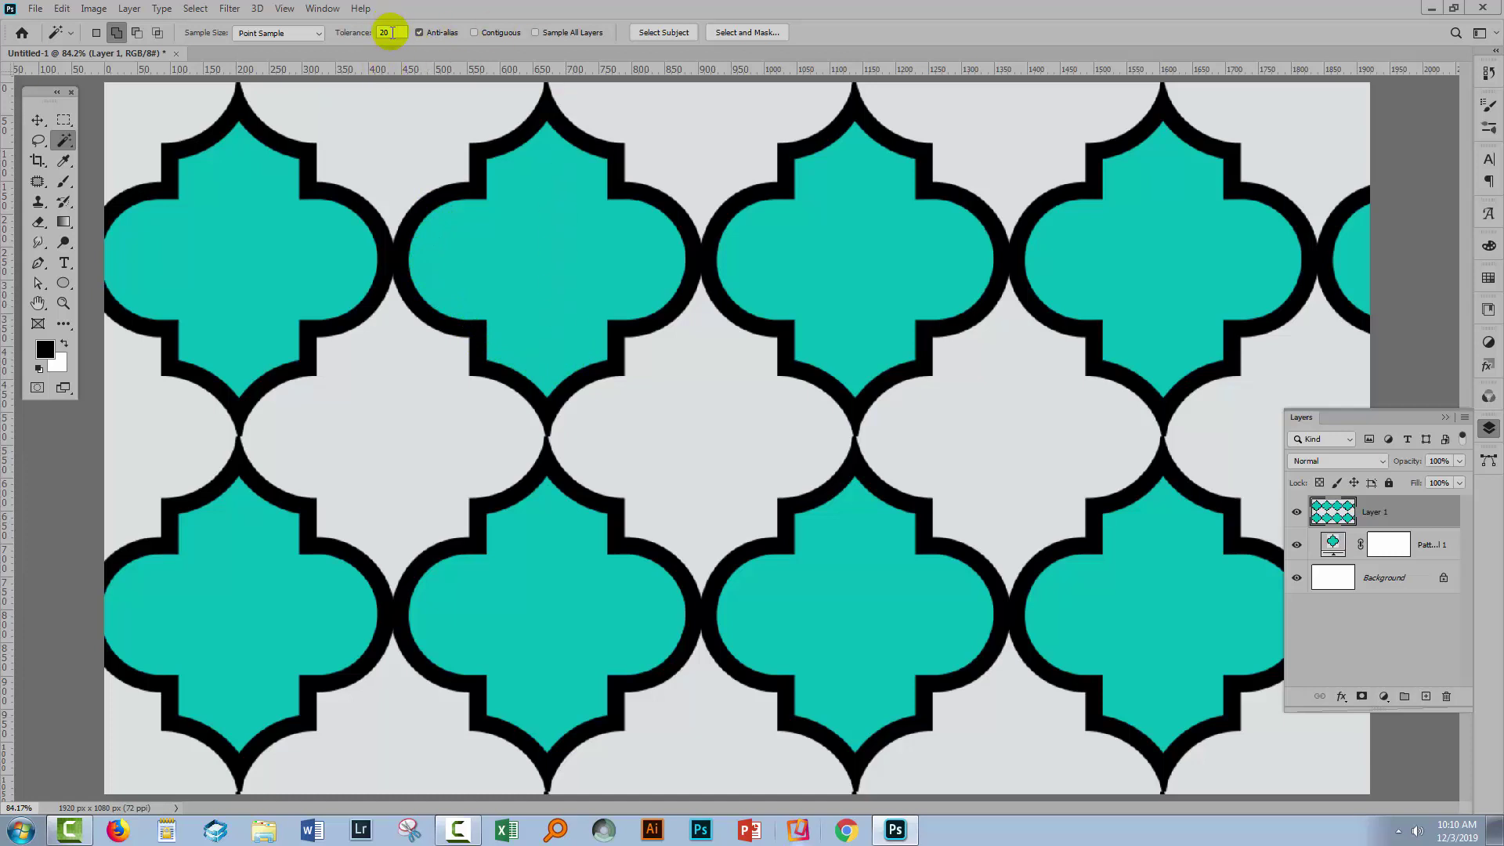
# - Set the Magic Wand Sample Size to 5 by 5 Average
pyautogui.click(318, 35)
pyautogui.click(297, 32)
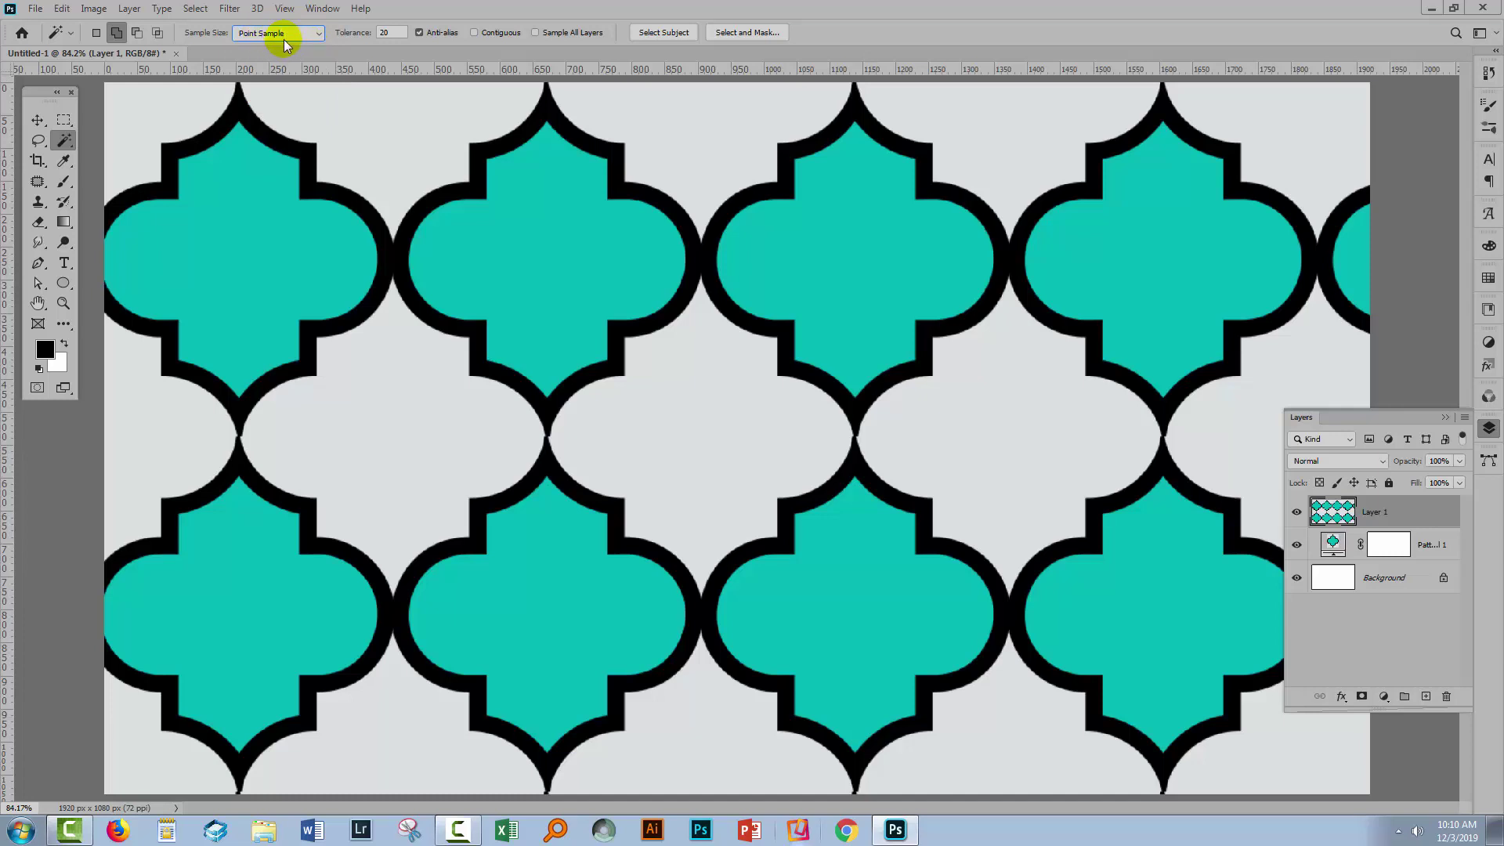
pyautogui.click(282, 31)
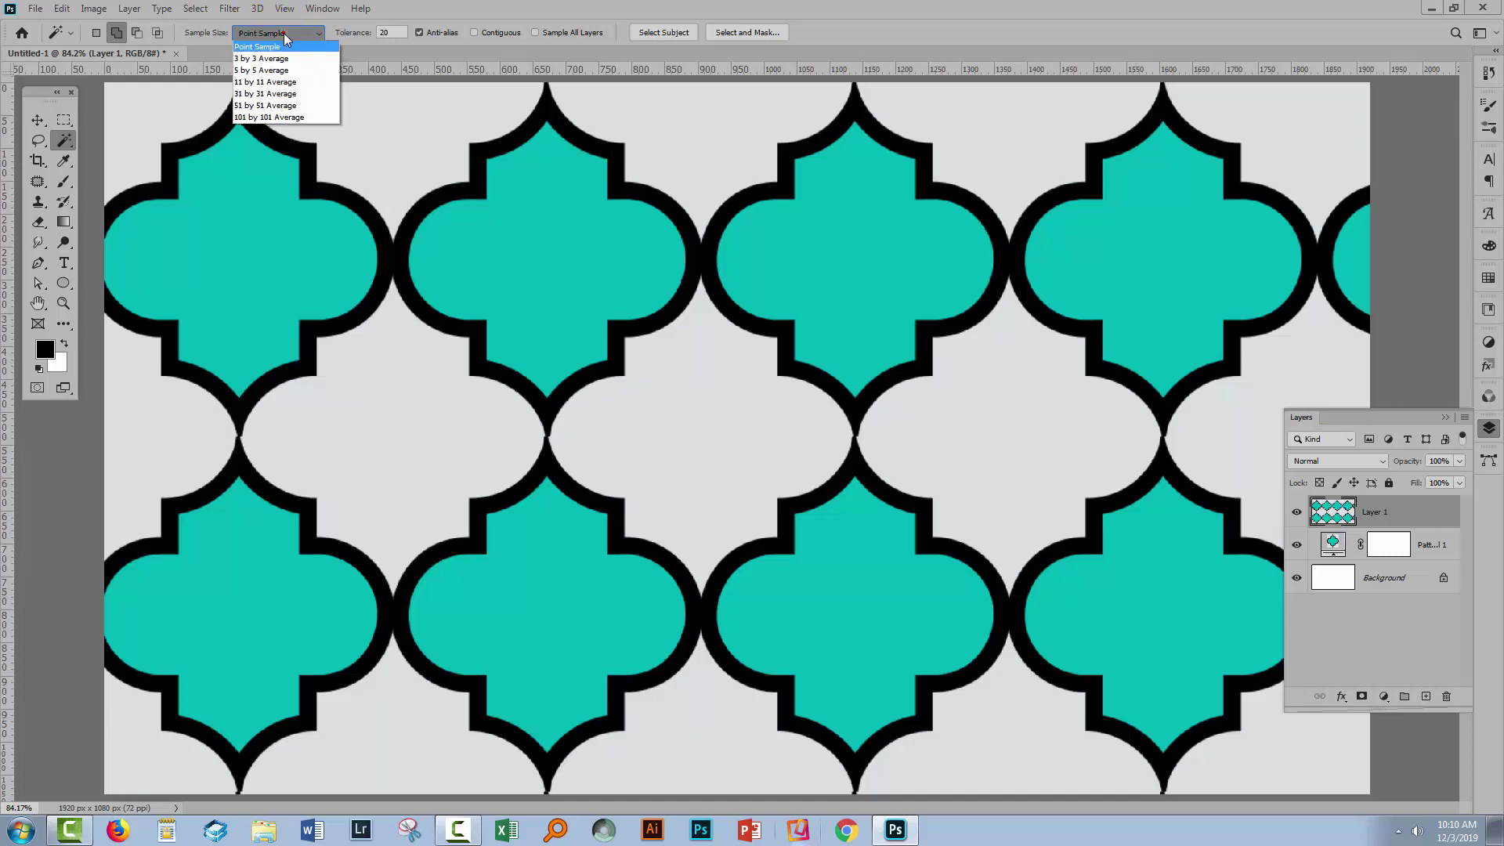
pyautogui.click(274, 70)
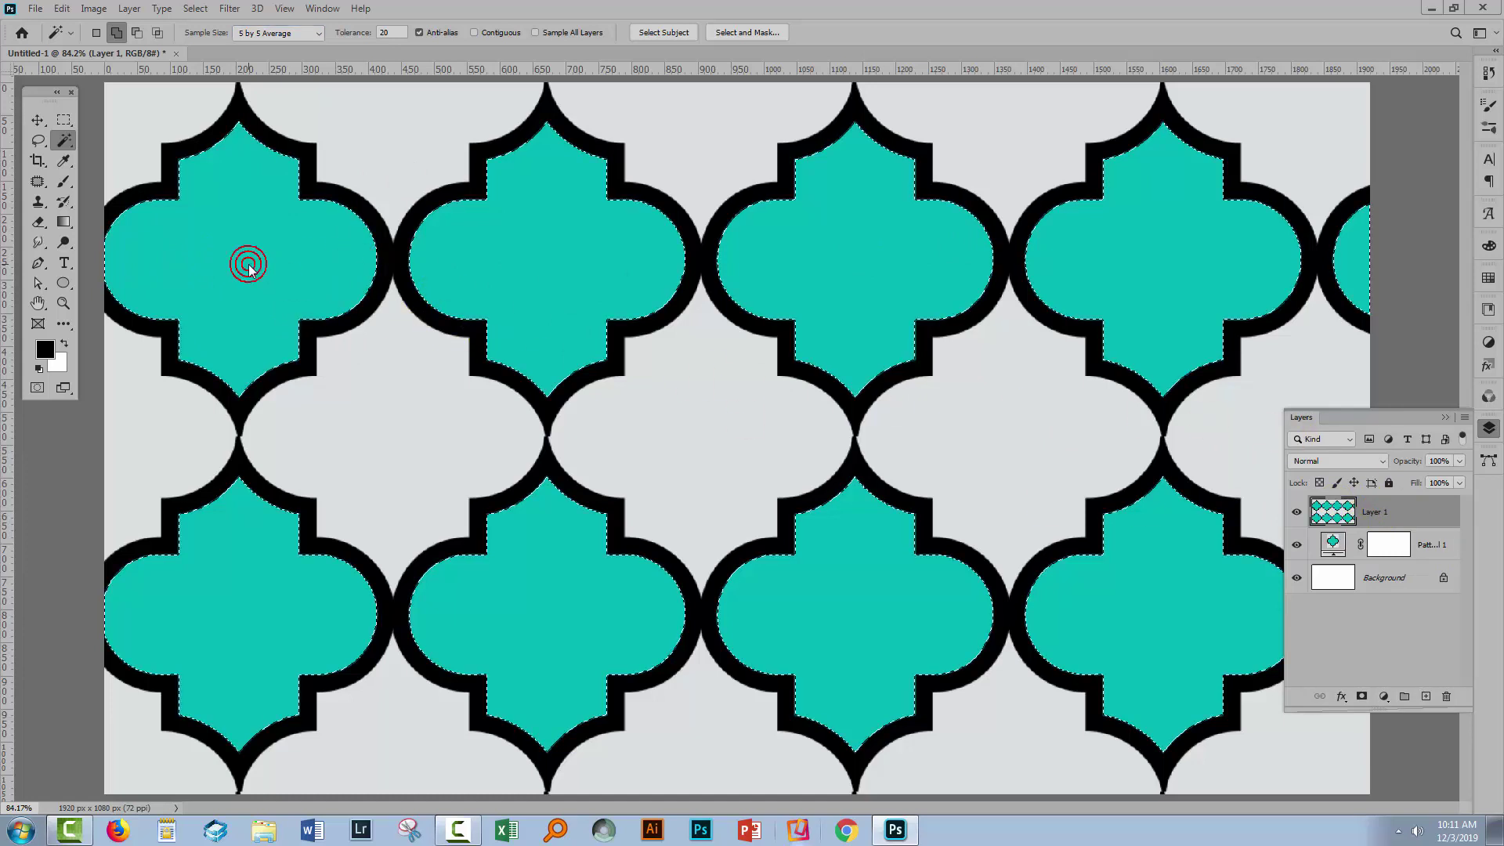
# - Select all the teal shapes with the Magic Wand and hide Layer 1
pyautogui.click(247, 264)
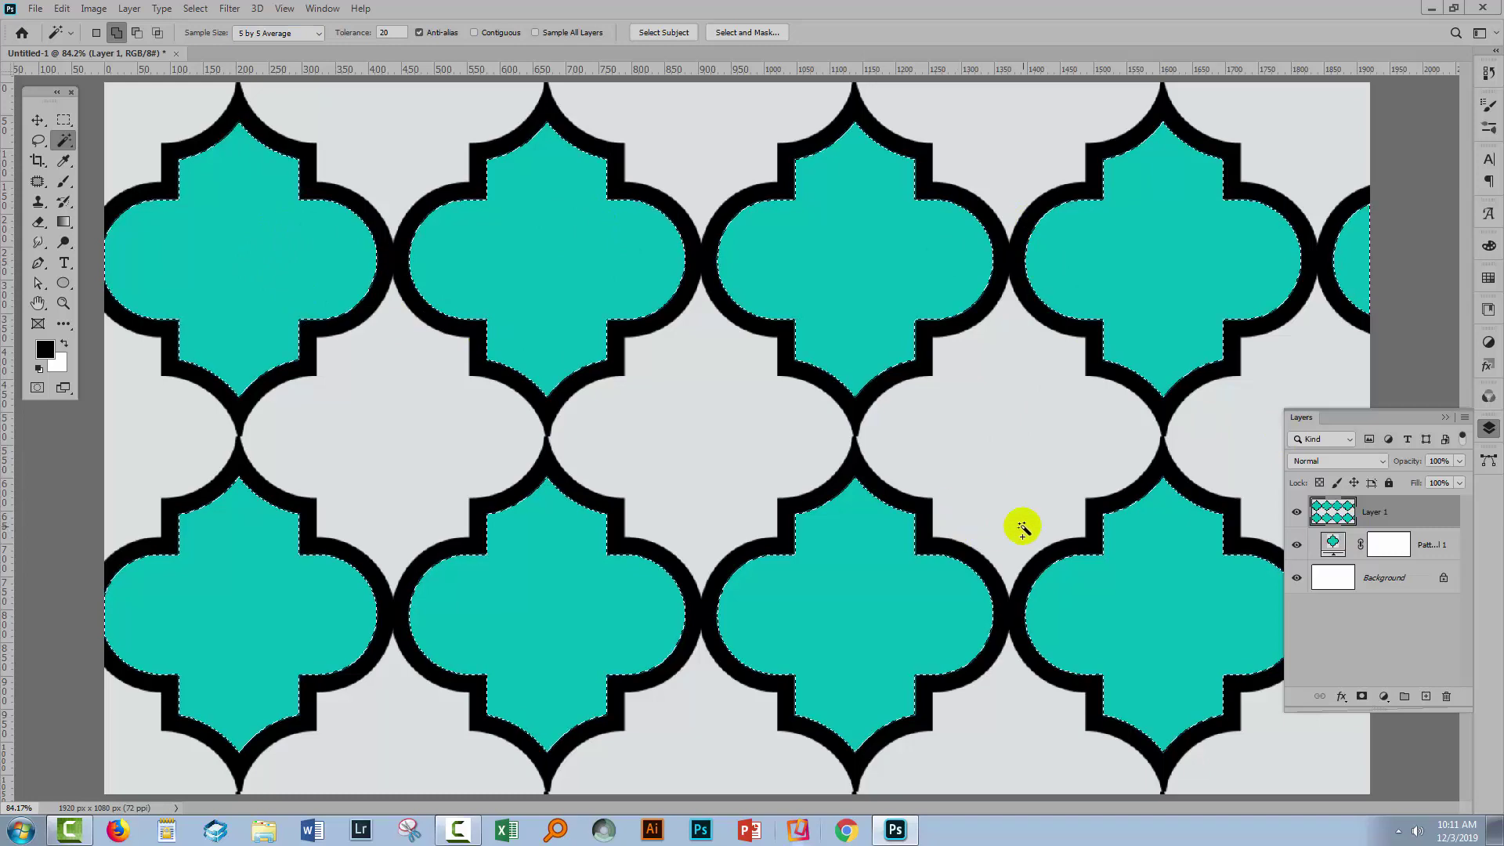
pyautogui.click(594, 255)
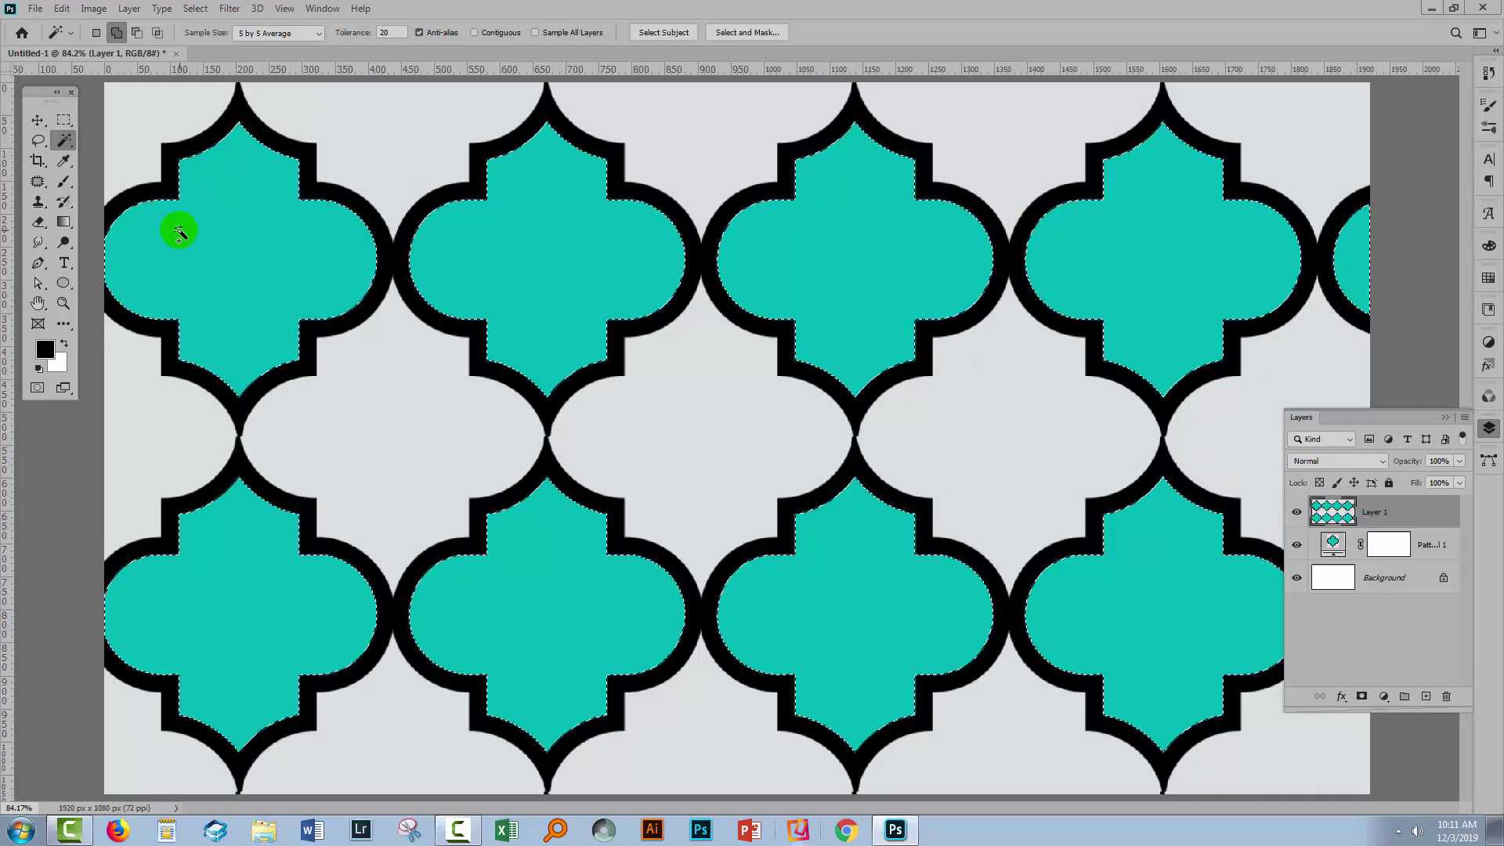
pyautogui.click(1185, 661)
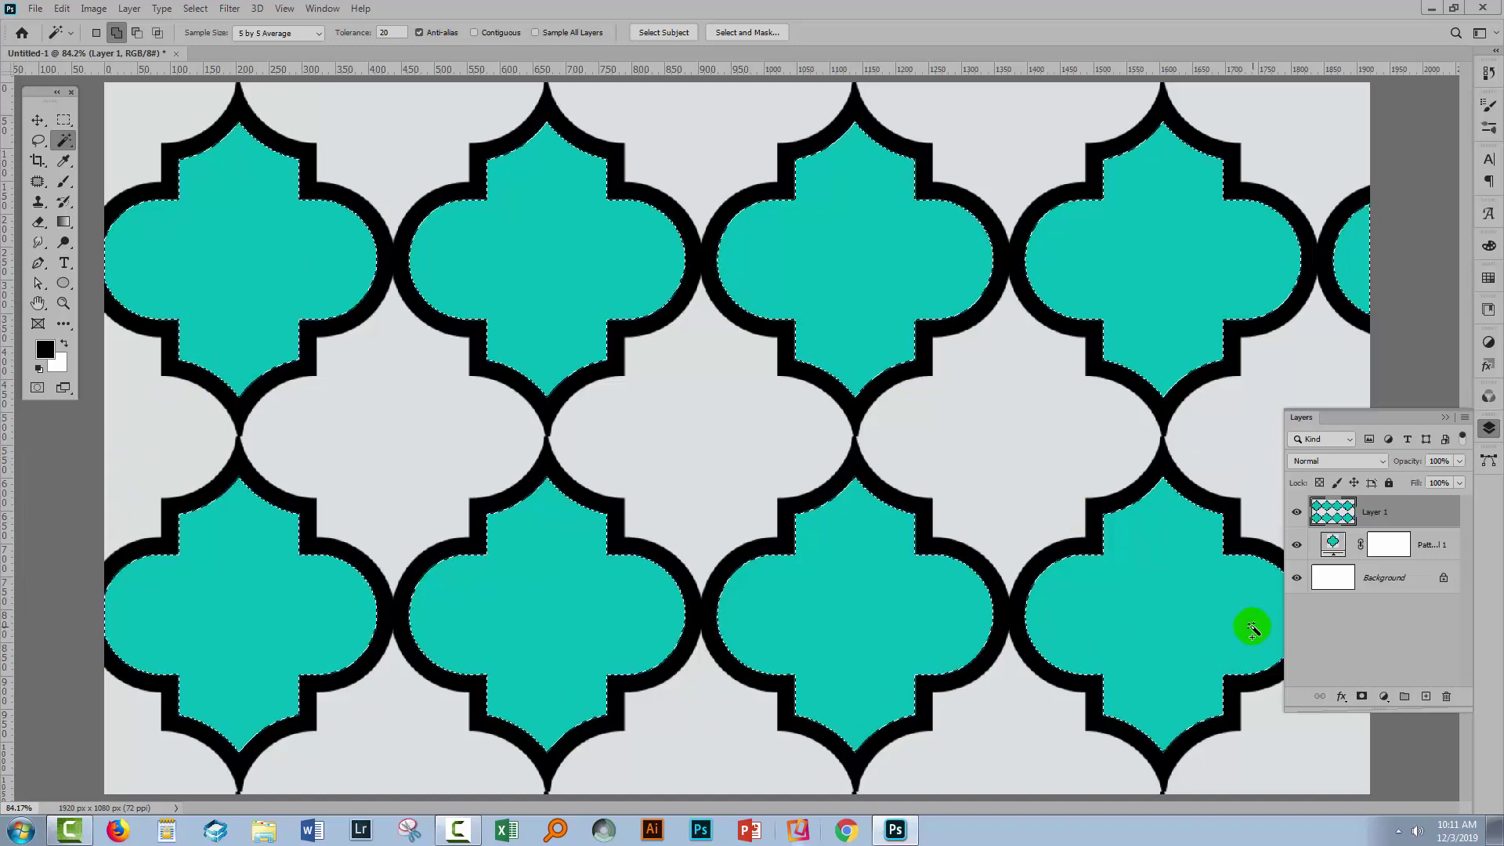
pyautogui.click(1296, 513)
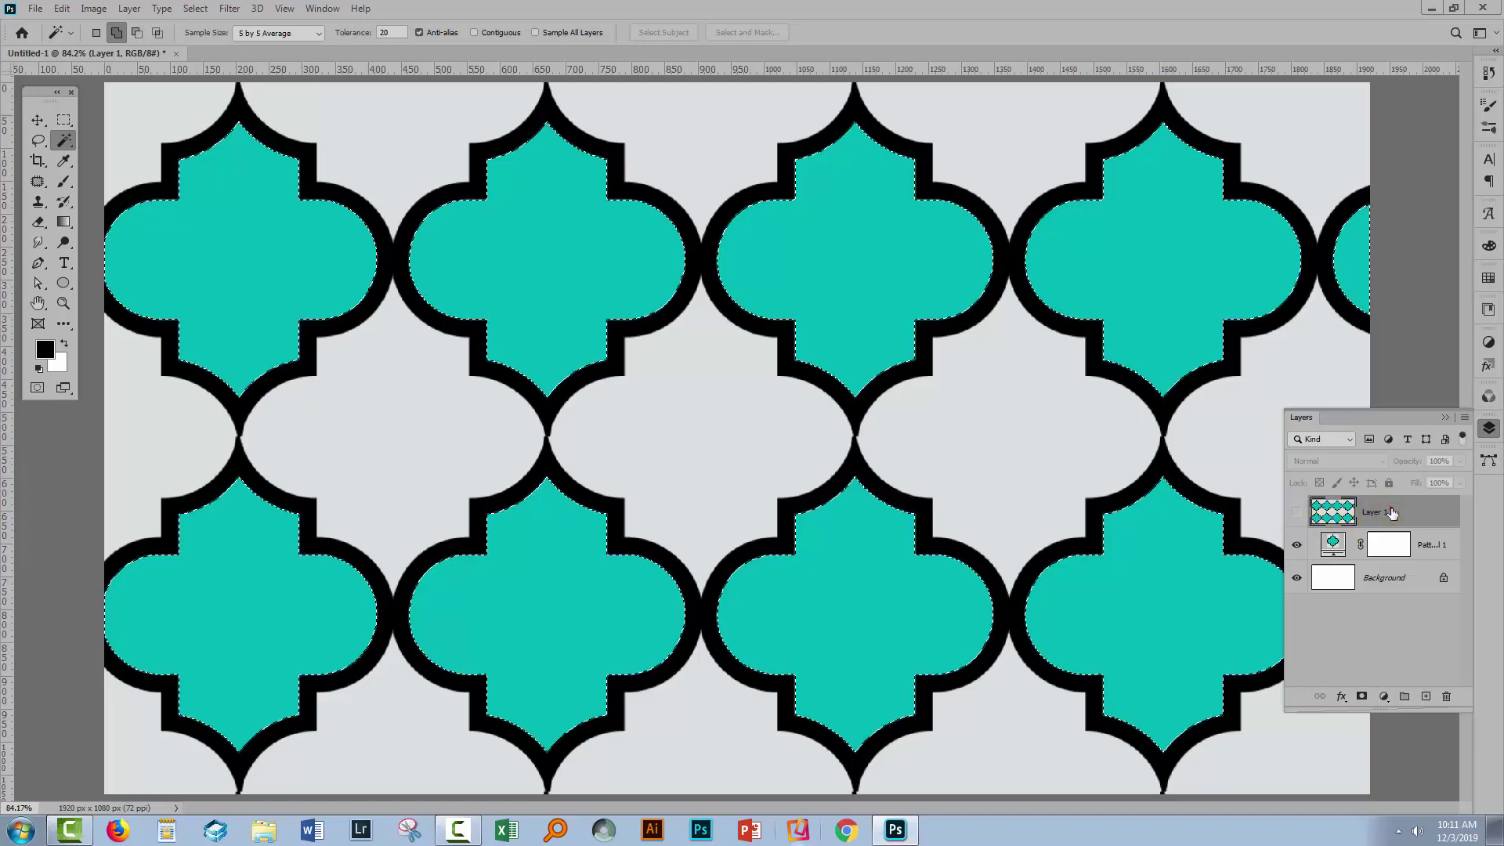
pyautogui.click(567, 227)
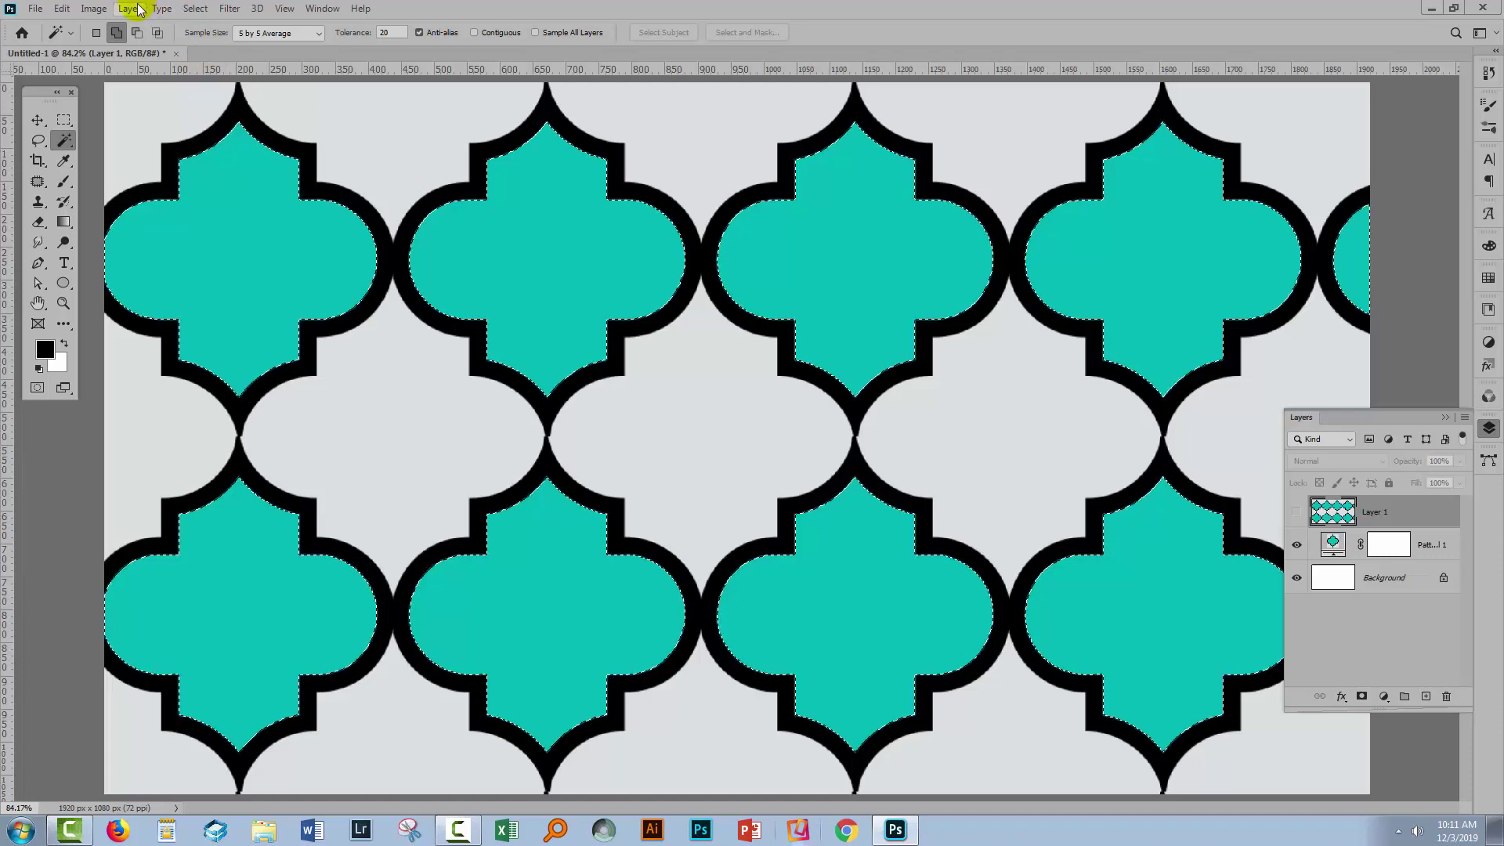
pyautogui.click(574, 235)
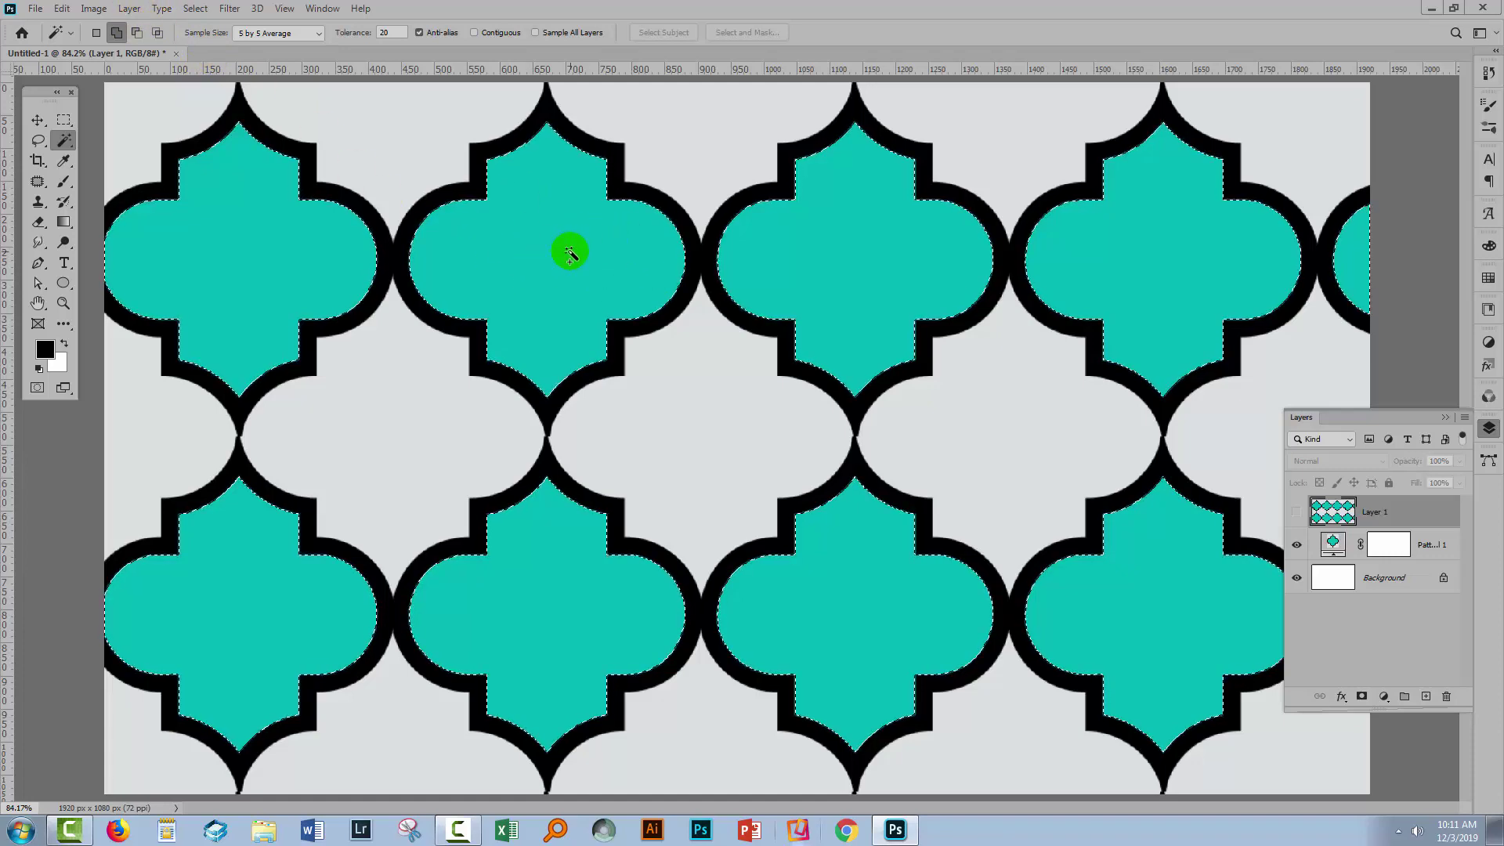
# - Add a Hue/Saturation adjustment layer and shift its hue to +153, turning the teal shapes magenta
pyautogui.click(130, 8)
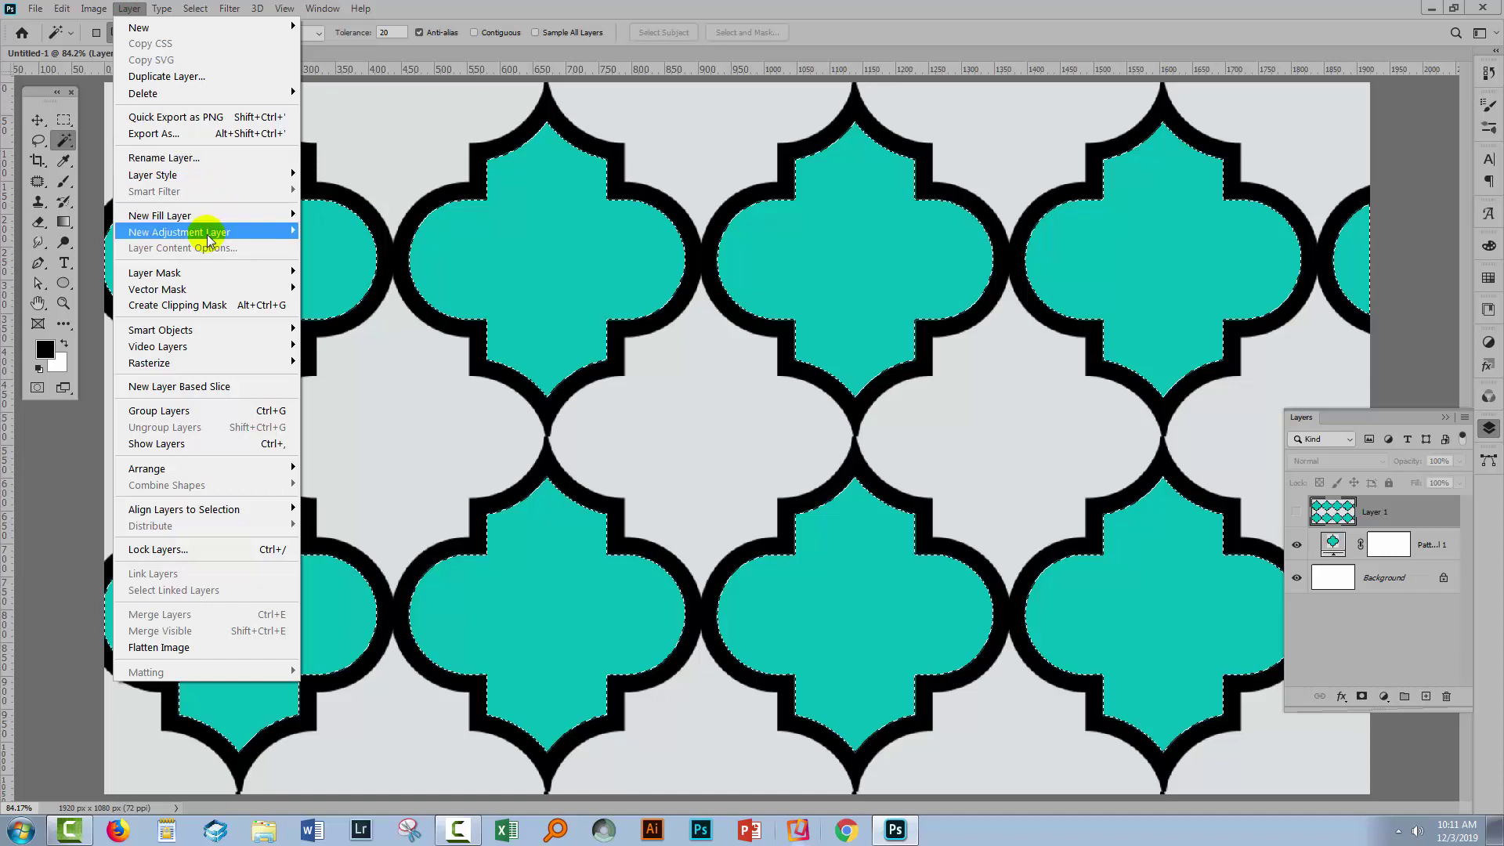
pyautogui.click(376, 322)
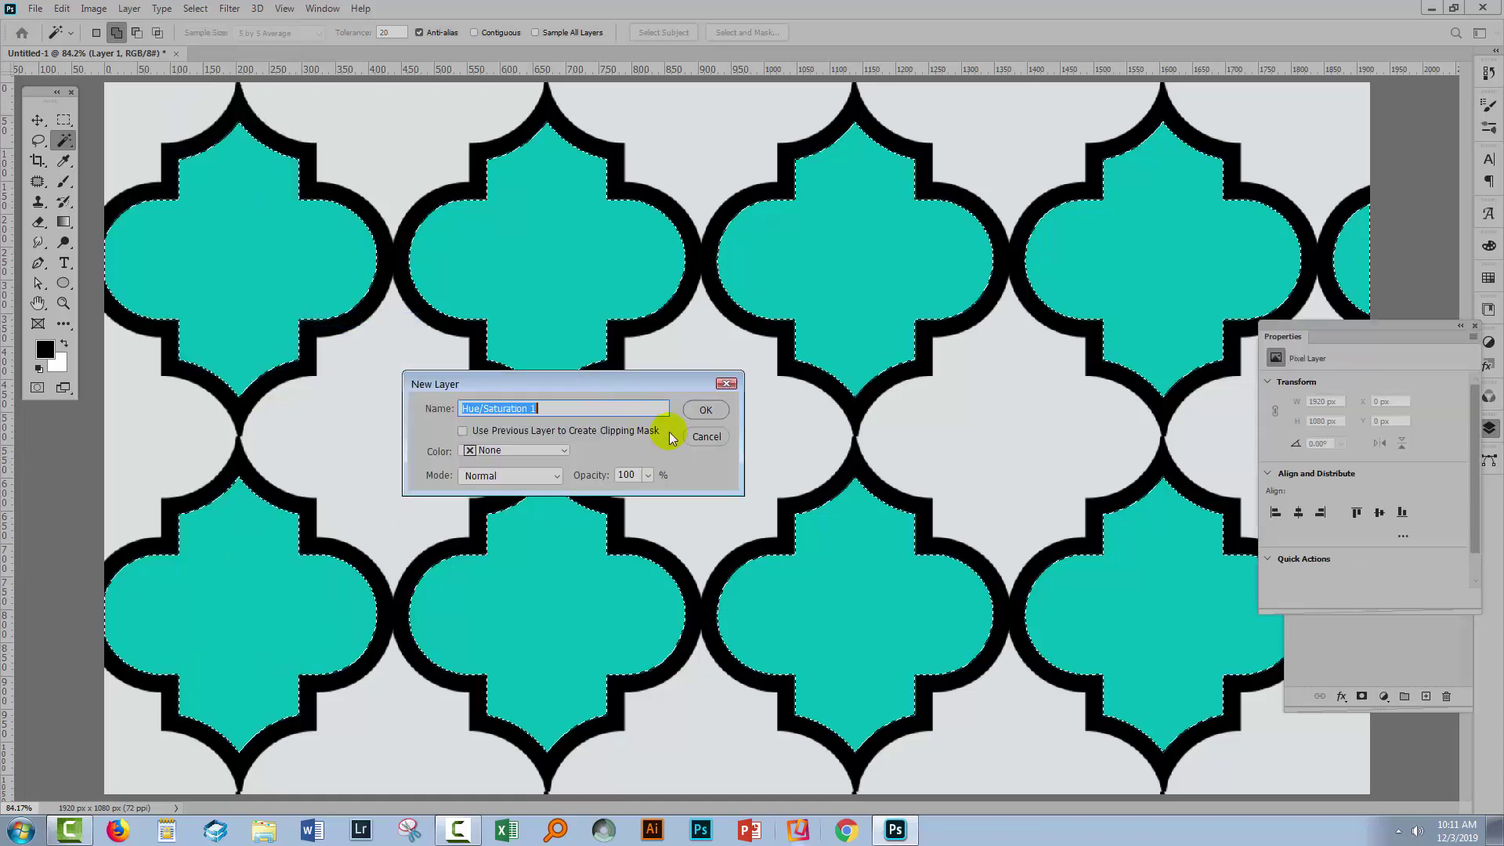
pyautogui.click(717, 414)
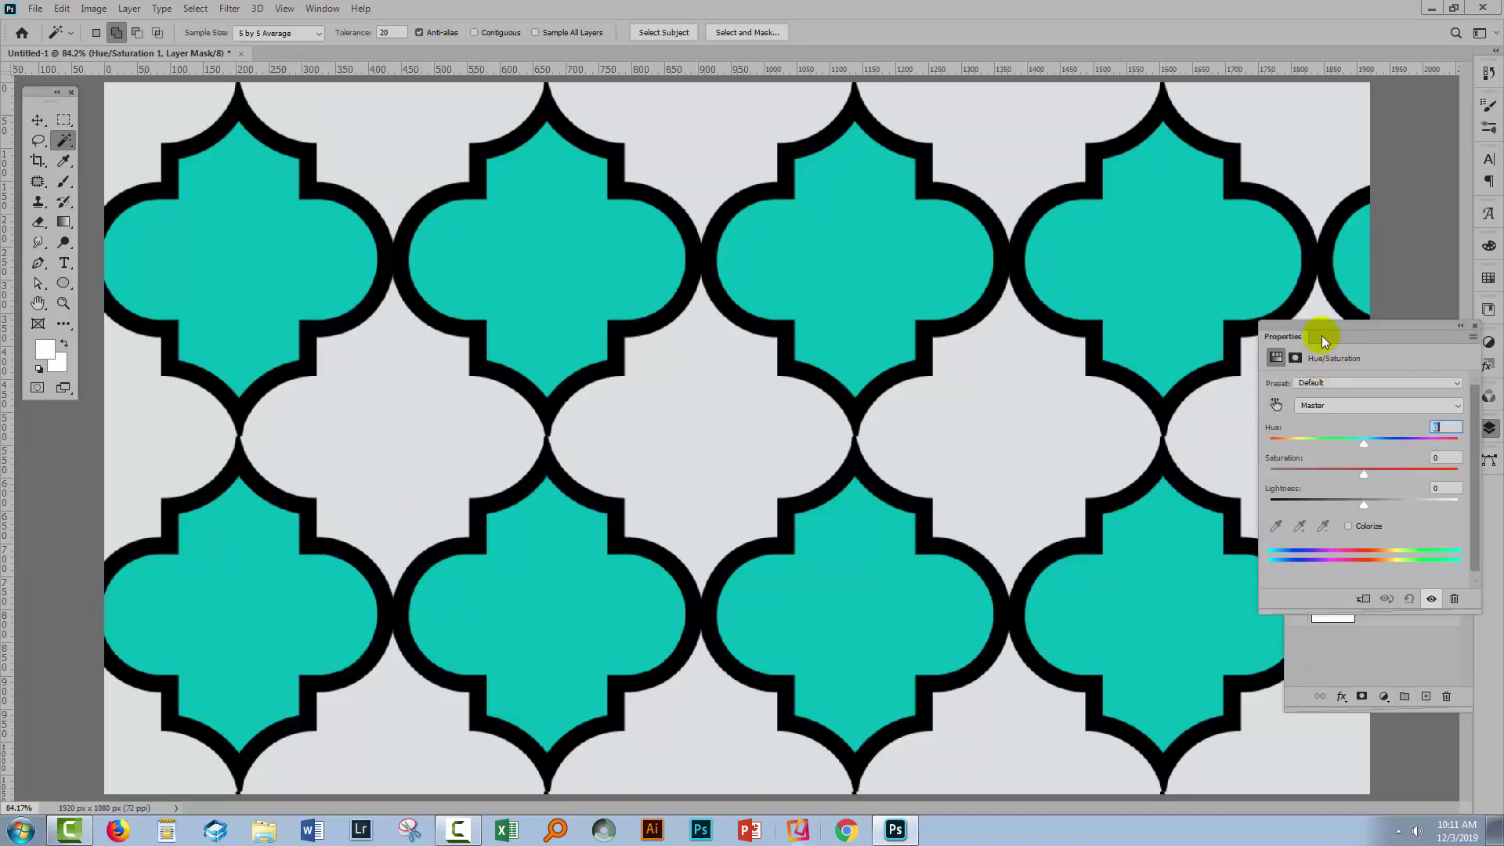
pyautogui.moveTo(1328, 327); pyautogui.dragTo(1047, 428)
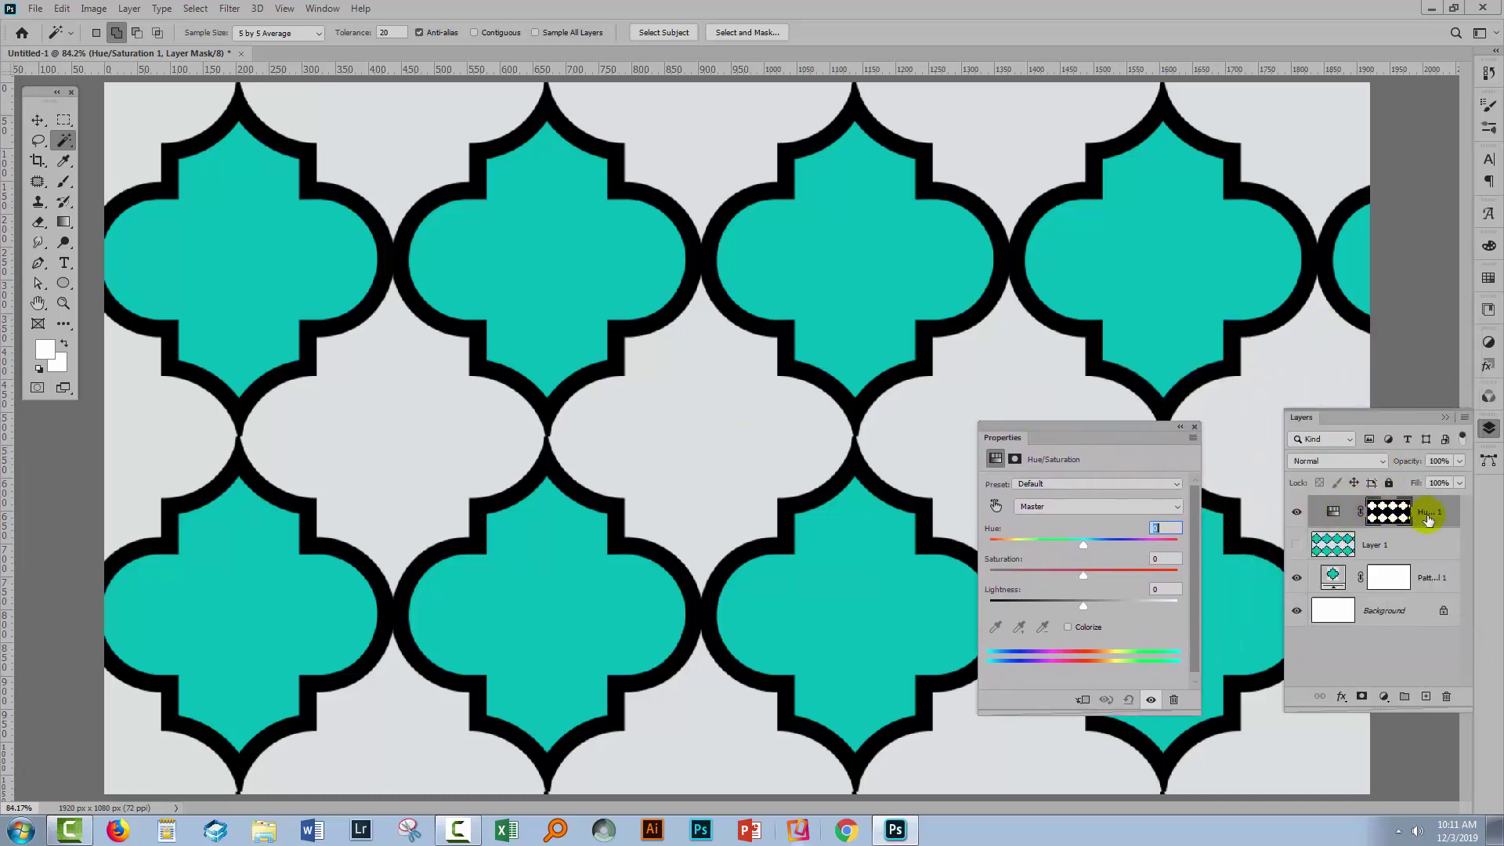
pyautogui.moveTo(1085, 546); pyautogui.dragTo(1180, 548)
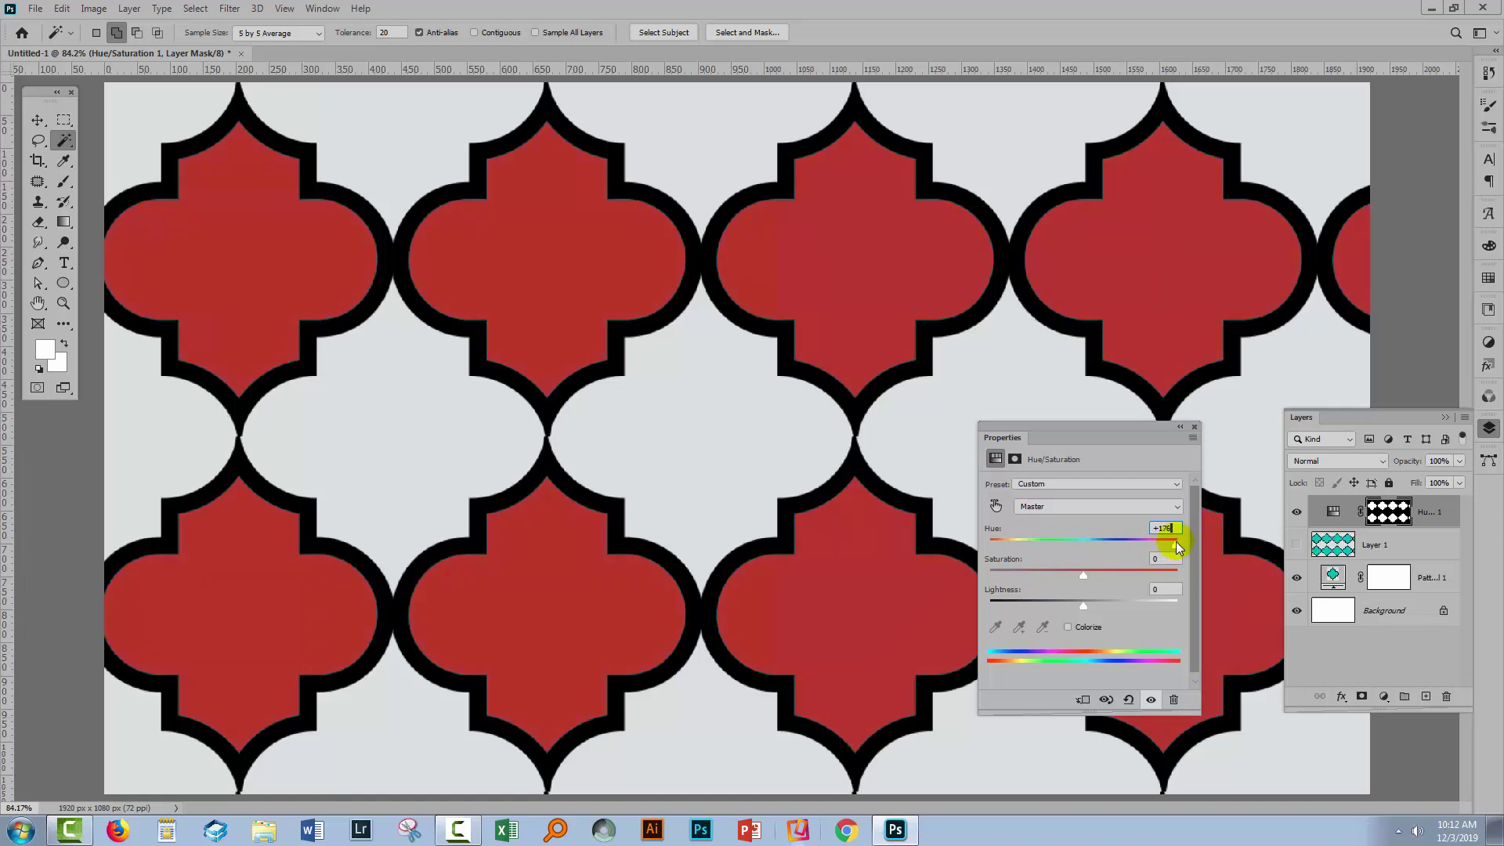
pyautogui.click(1194, 426)
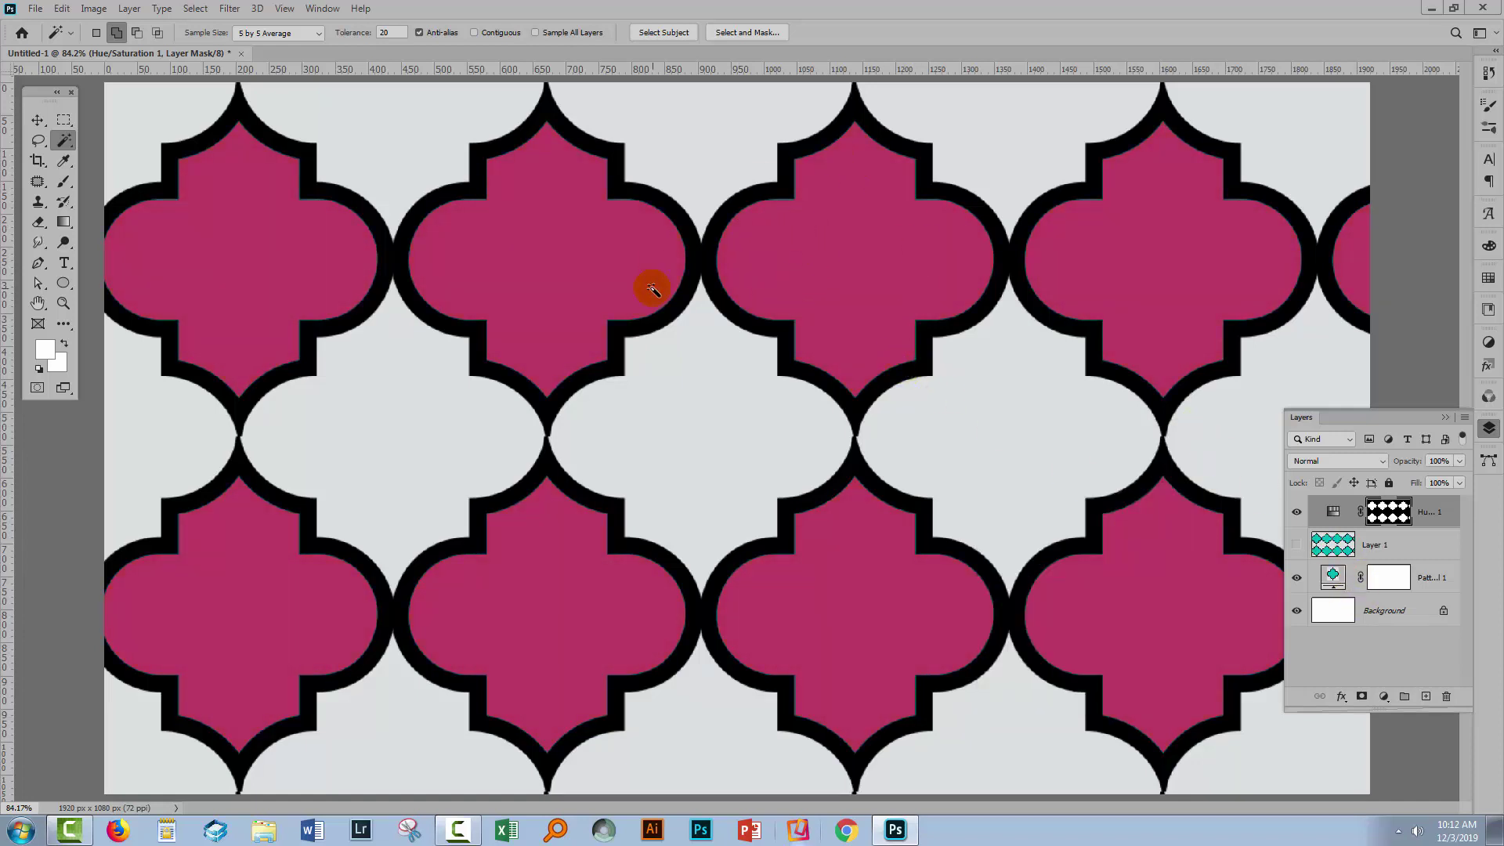
# - Zoom in on a shape's corner to inspect the edge, then fit the pattern back on screen
pyautogui.click(760, 222)
pyautogui.press('z')
pyautogui.moveTo(772, 157); pyautogui.dragTo(815, 239)
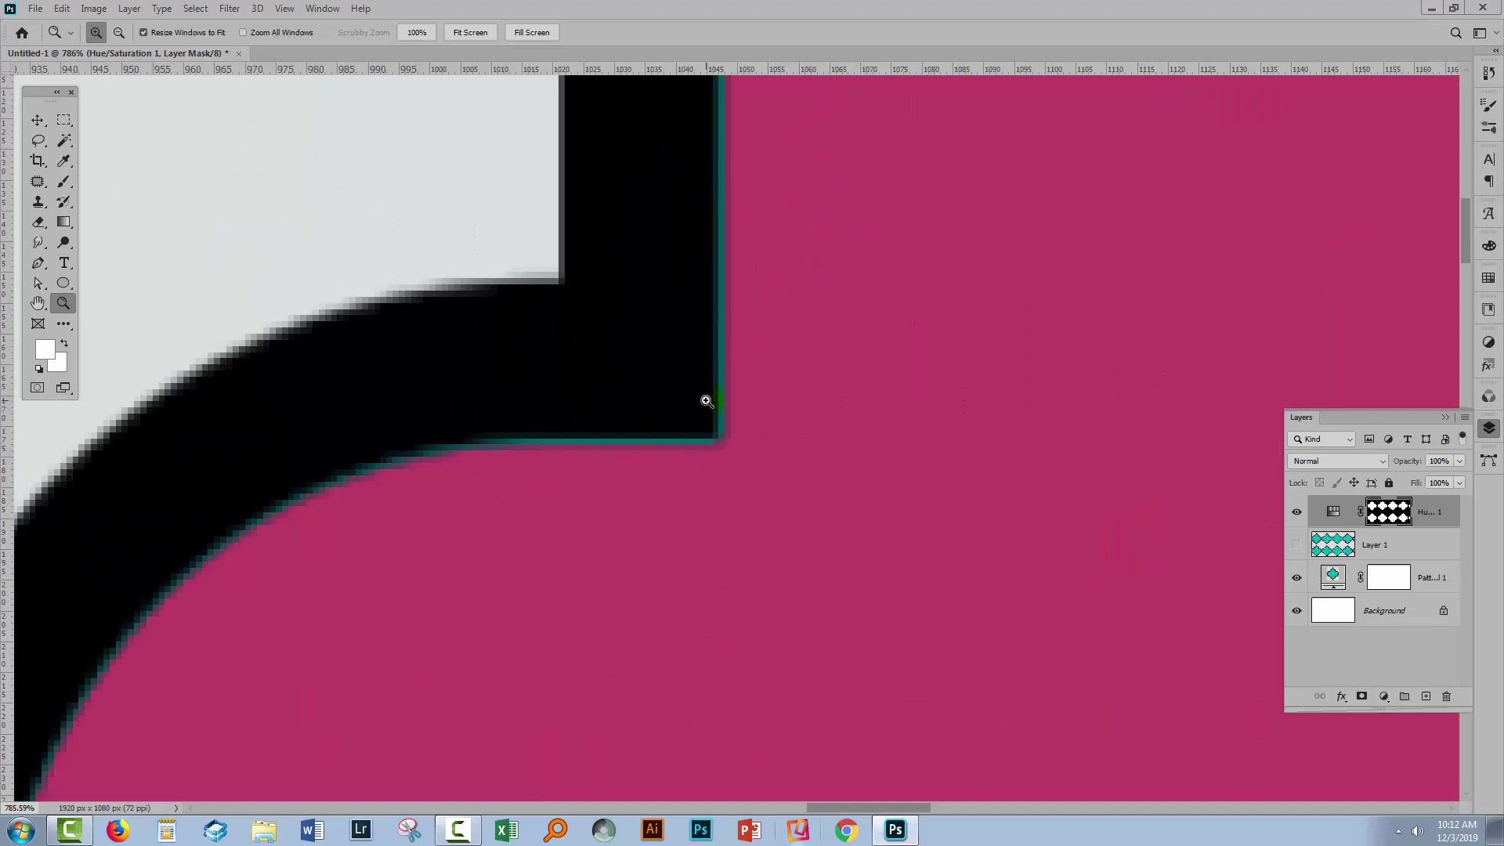
pyautogui.hotkey('ctrl', '0')
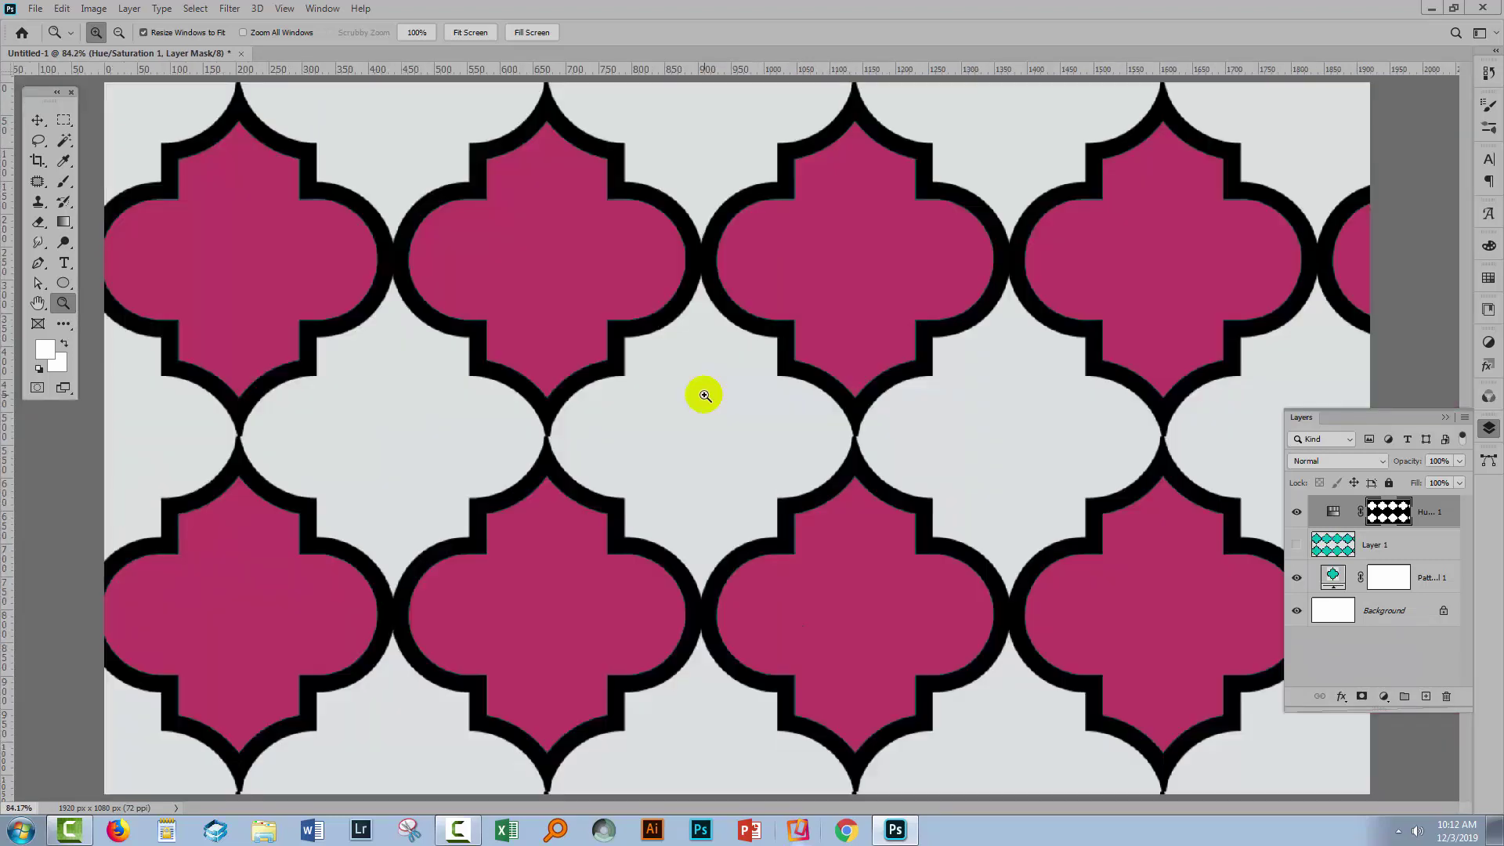
# - Hide the Hue/Saturation layer and Magic Wand-select all teal shapes on Layer 1 at tolerance 20
pyautogui.click(1296, 512)
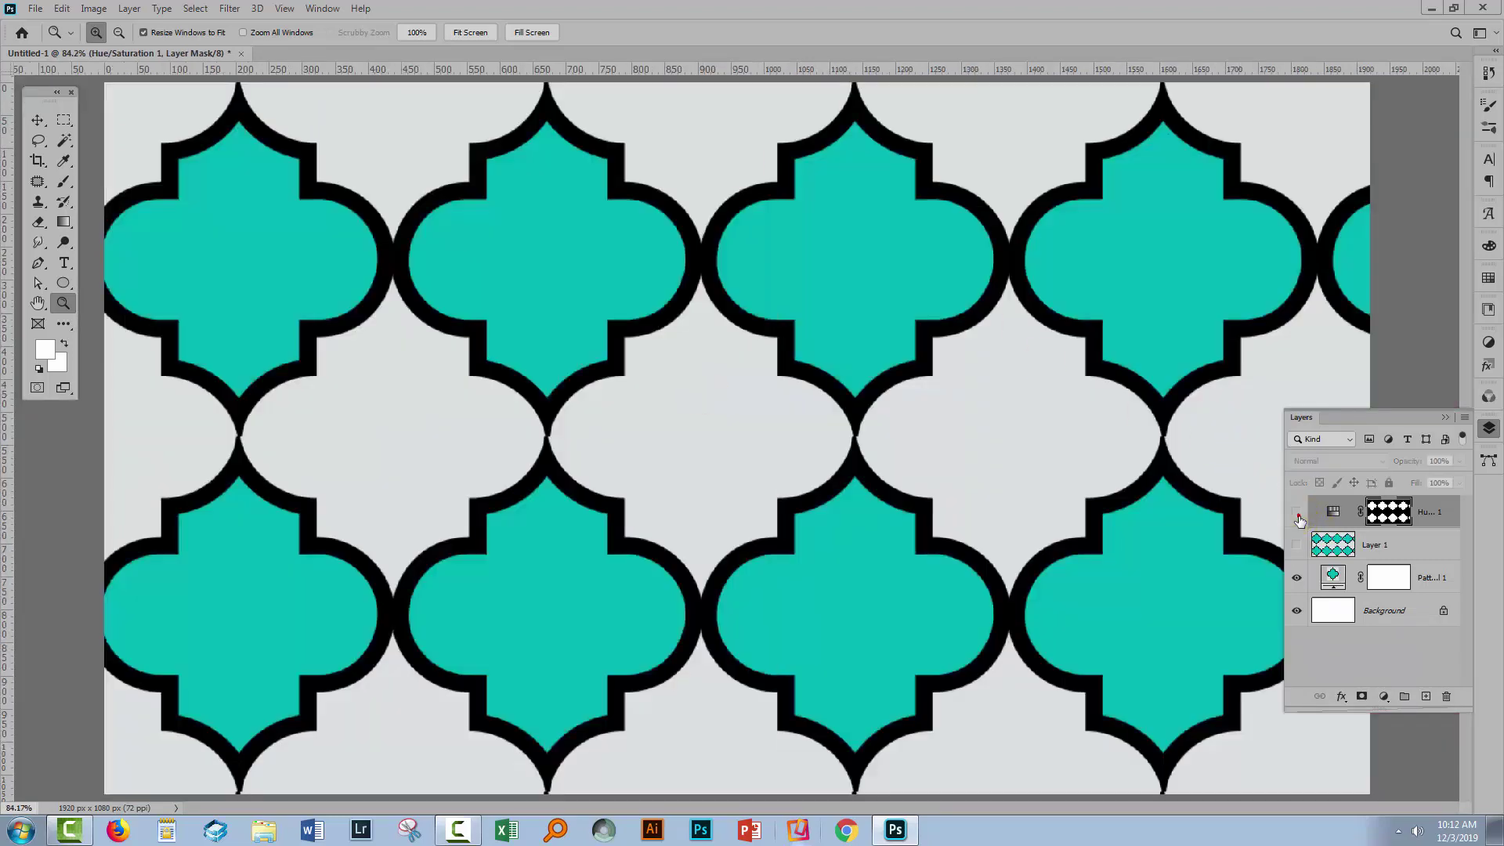
pyautogui.click(1297, 545)
pyautogui.click(1332, 546)
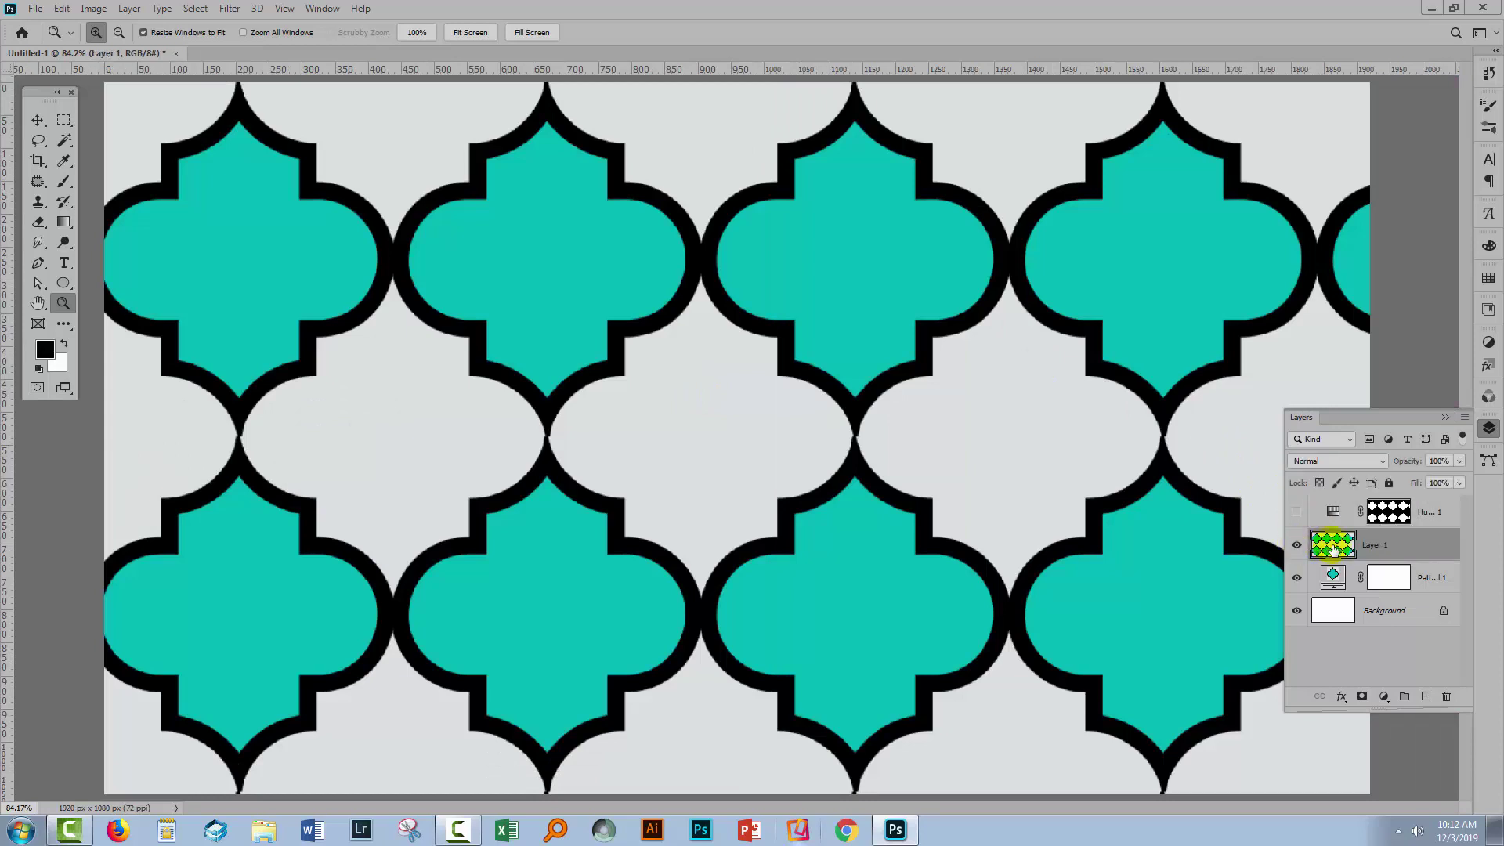
pyautogui.click(63, 140)
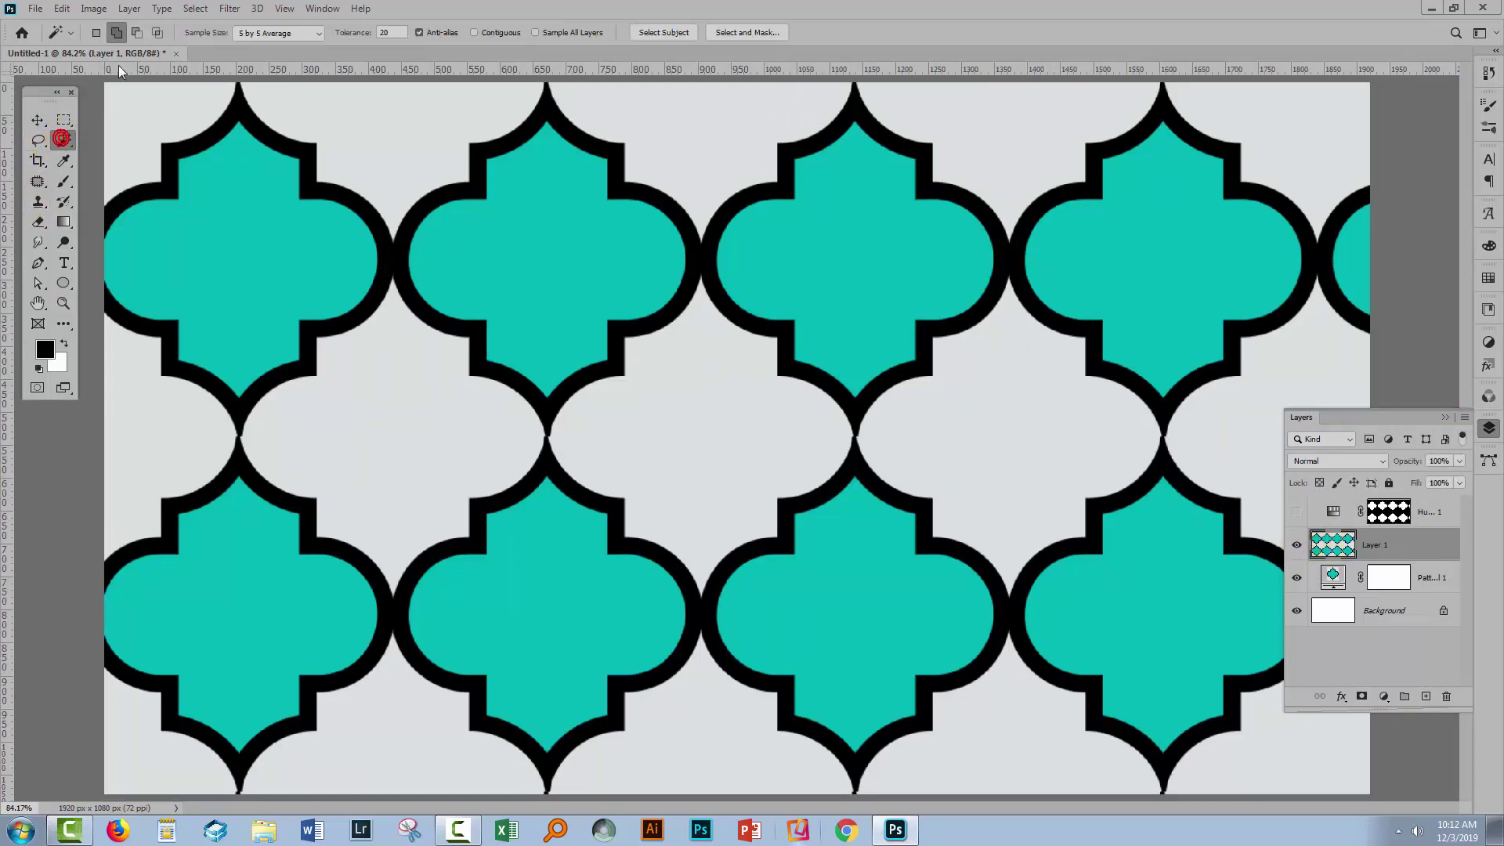
pyautogui.click(401, 32)
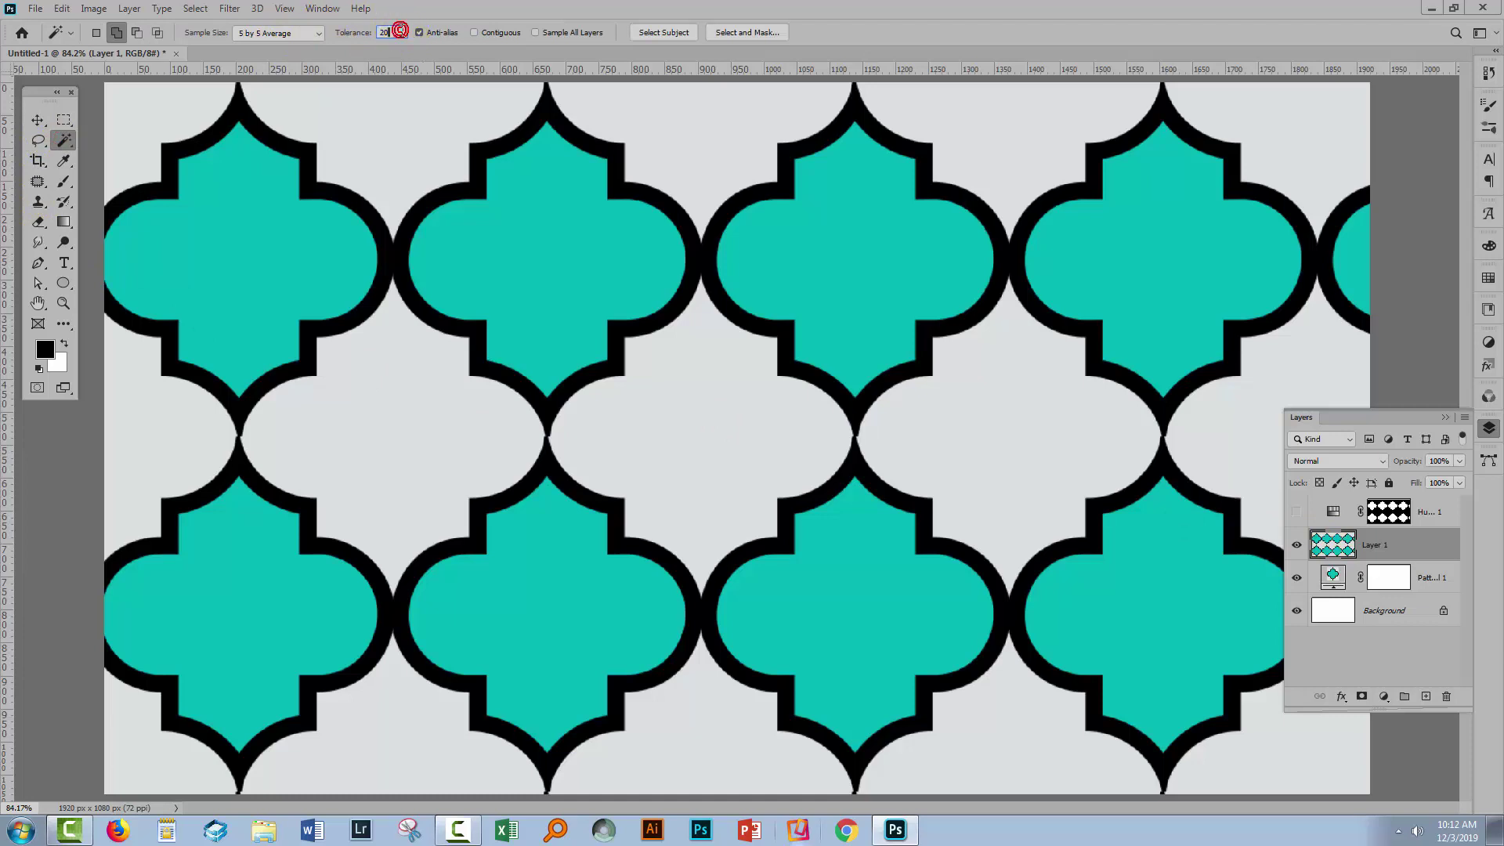
pyautogui.click(547, 262)
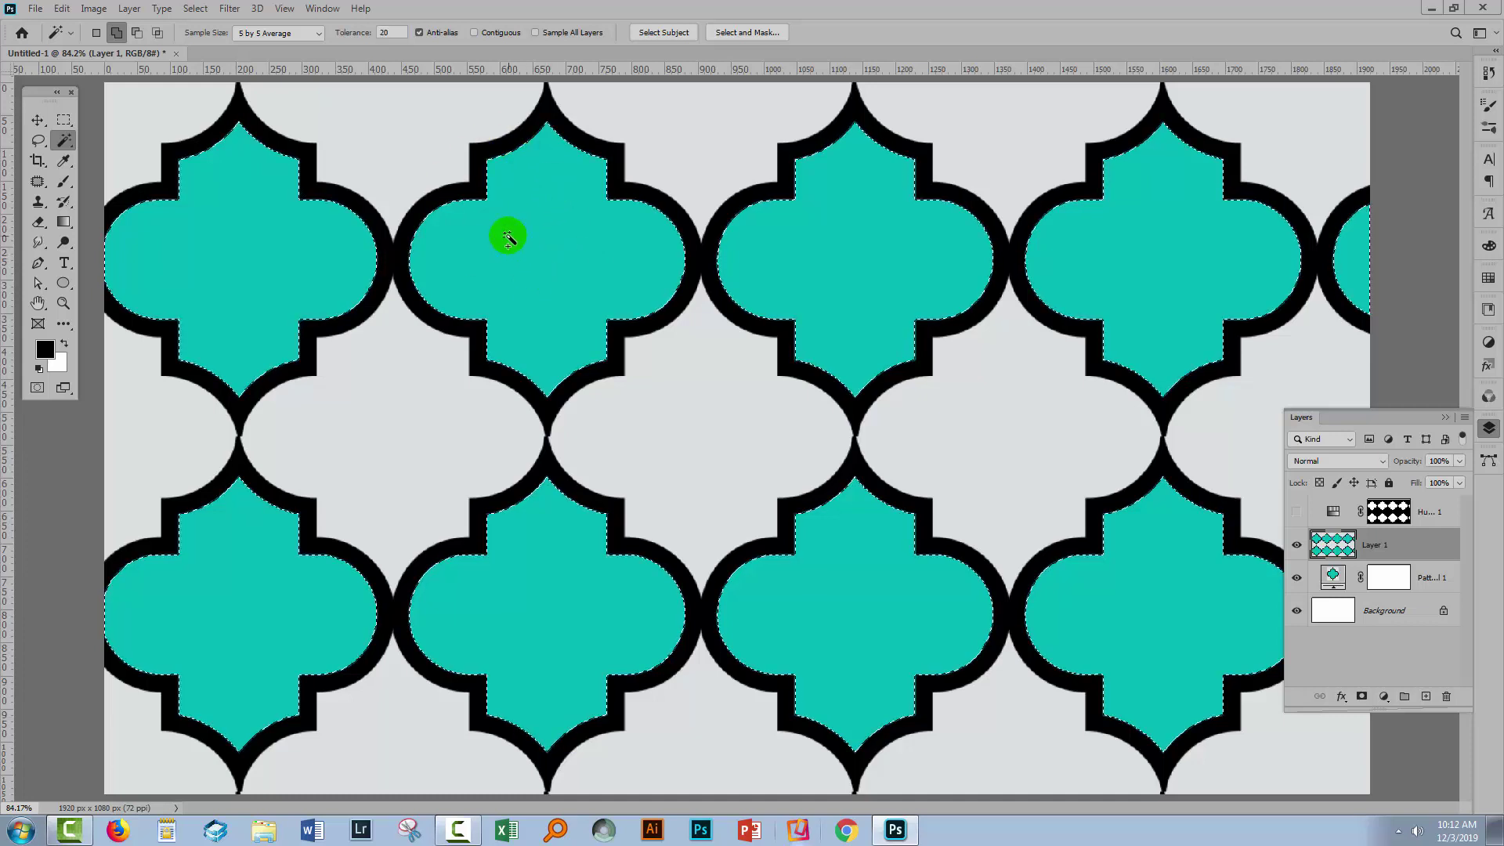
# - Expand the teal-shape selection by 1 pixel
pyautogui.click(197, 9)
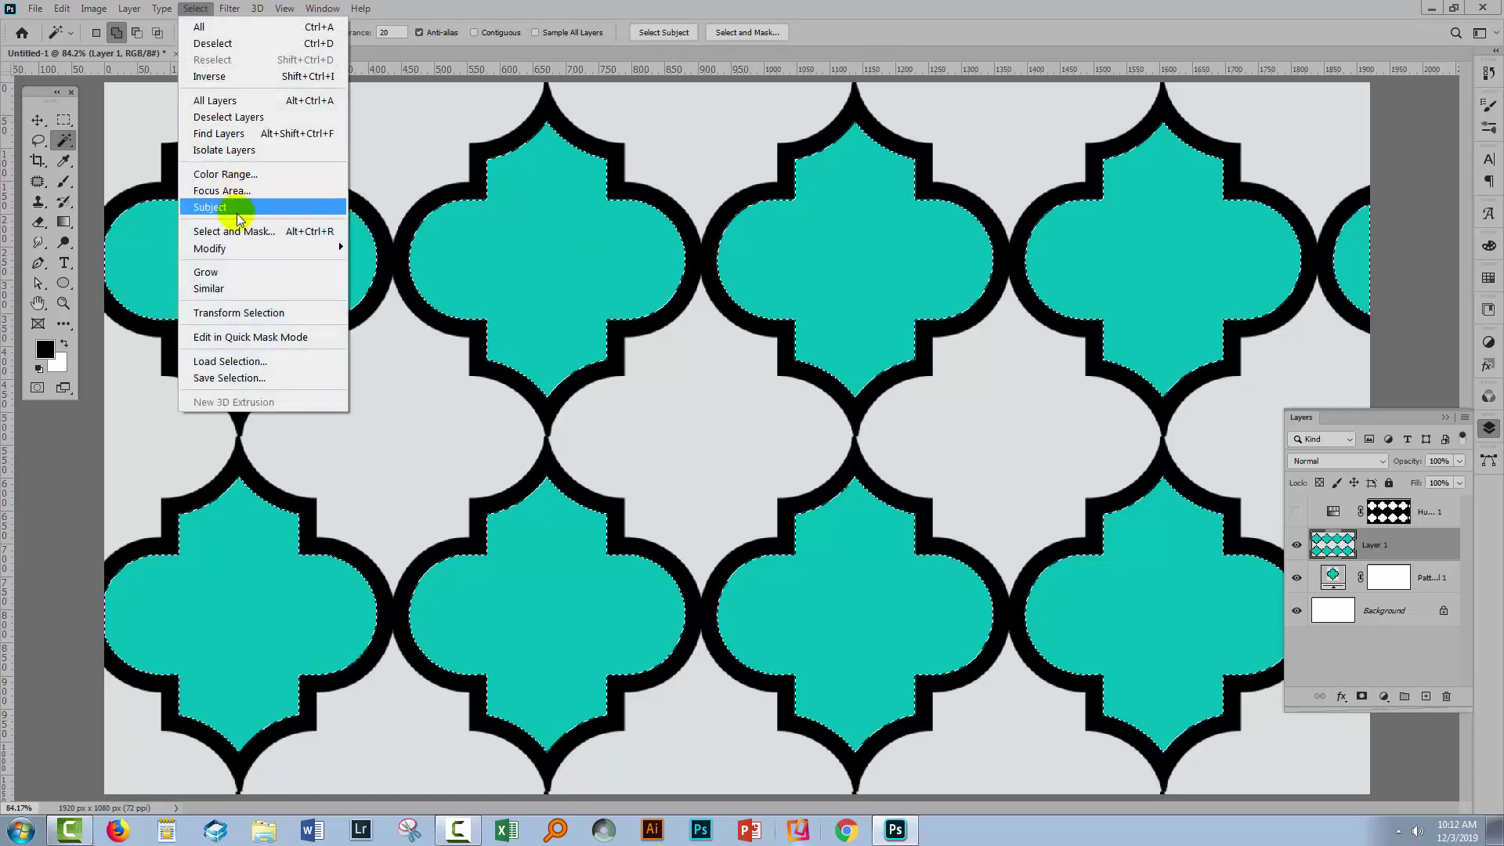
pyautogui.moveTo(238, 250)
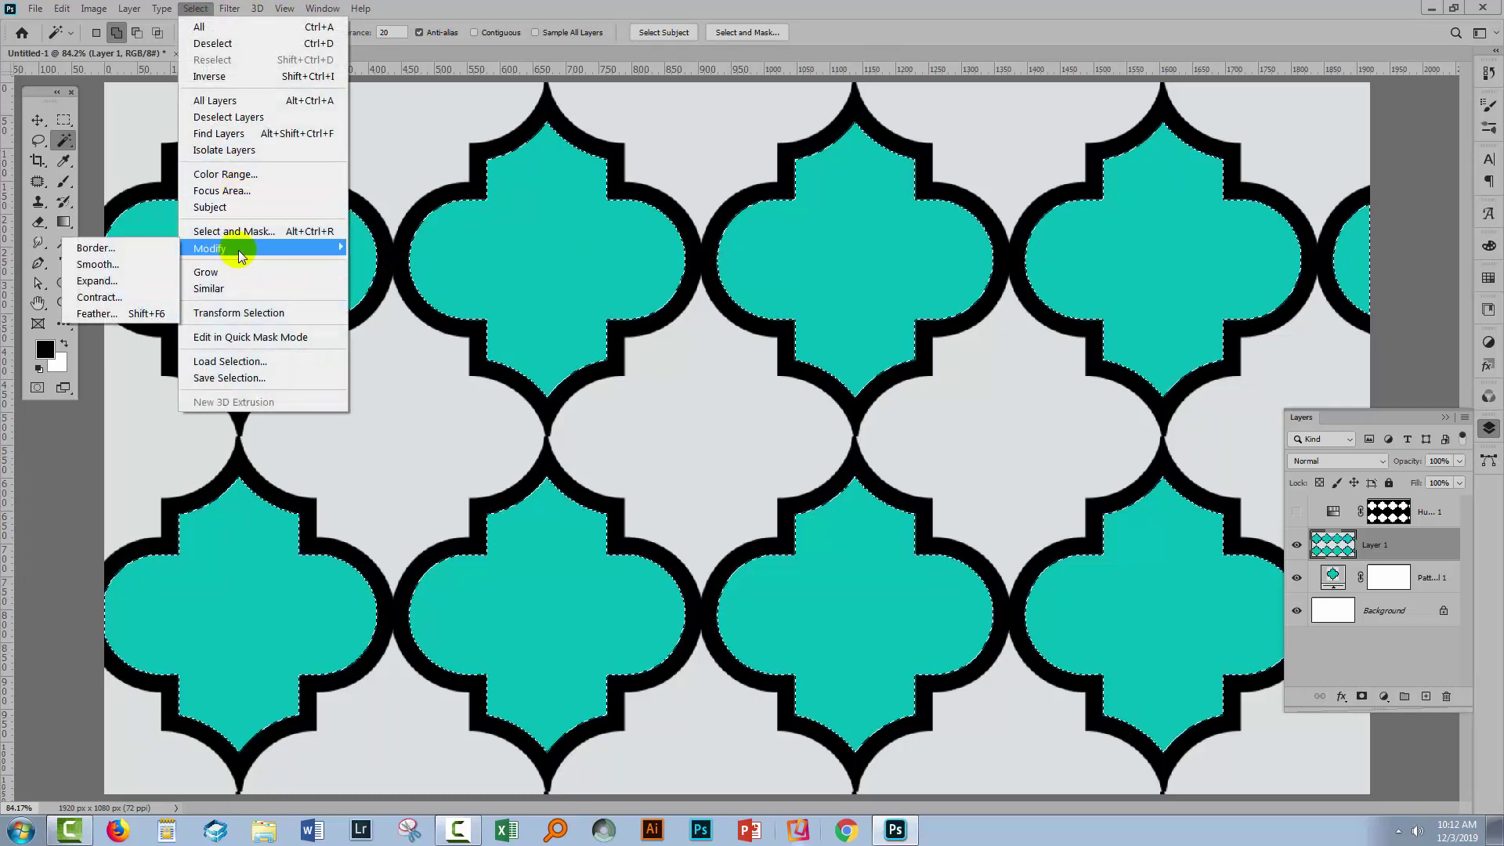
pyautogui.click(131, 284)
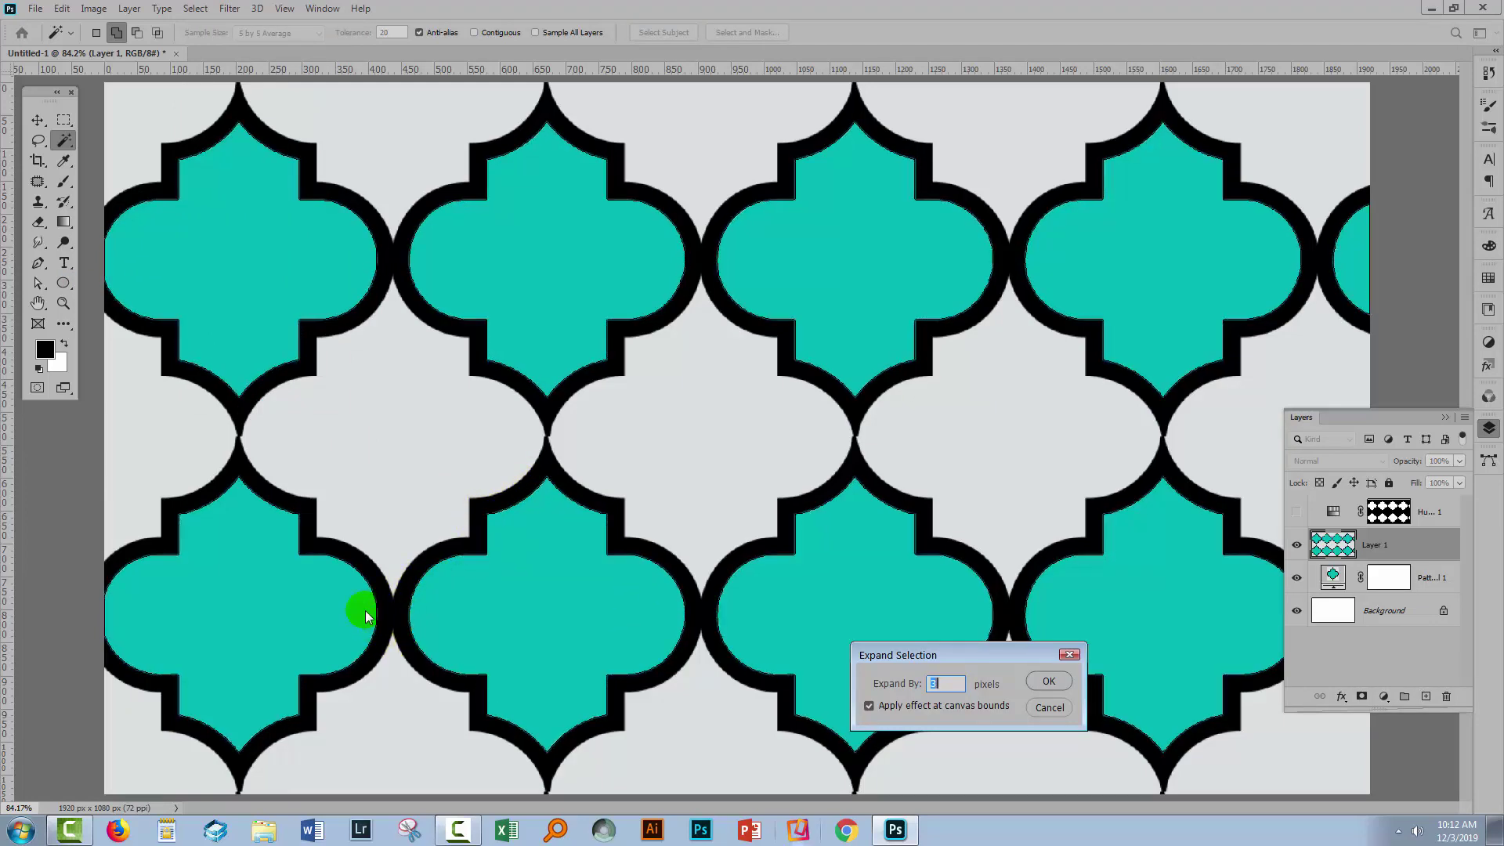
pyautogui.write('1')
pyautogui.click(1049, 682)
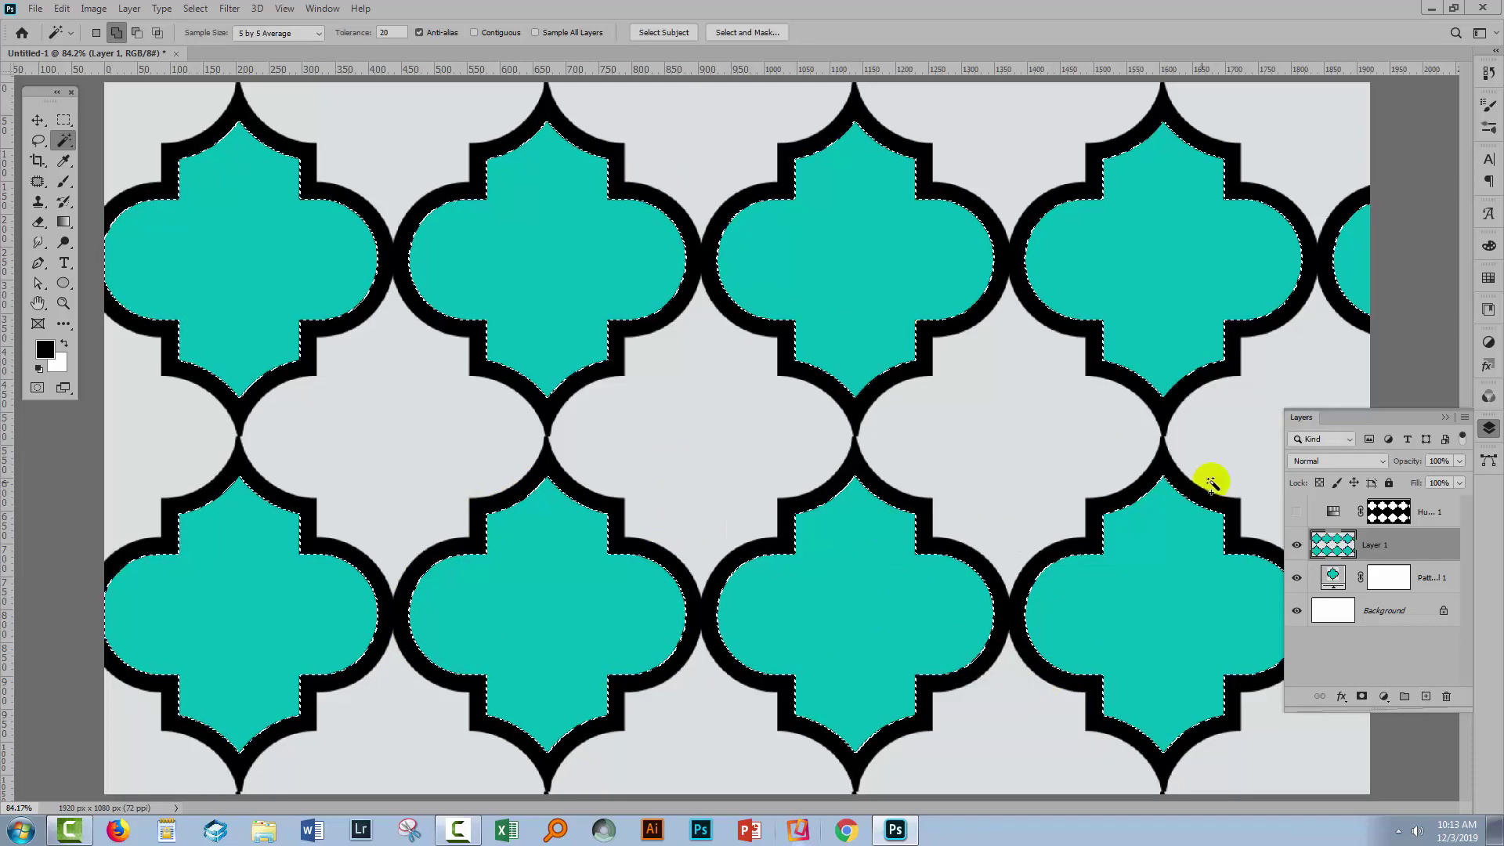
# - Show the Hue/Saturation layer and fill its mask with white over the expanded selection
pyautogui.click(1297, 512)
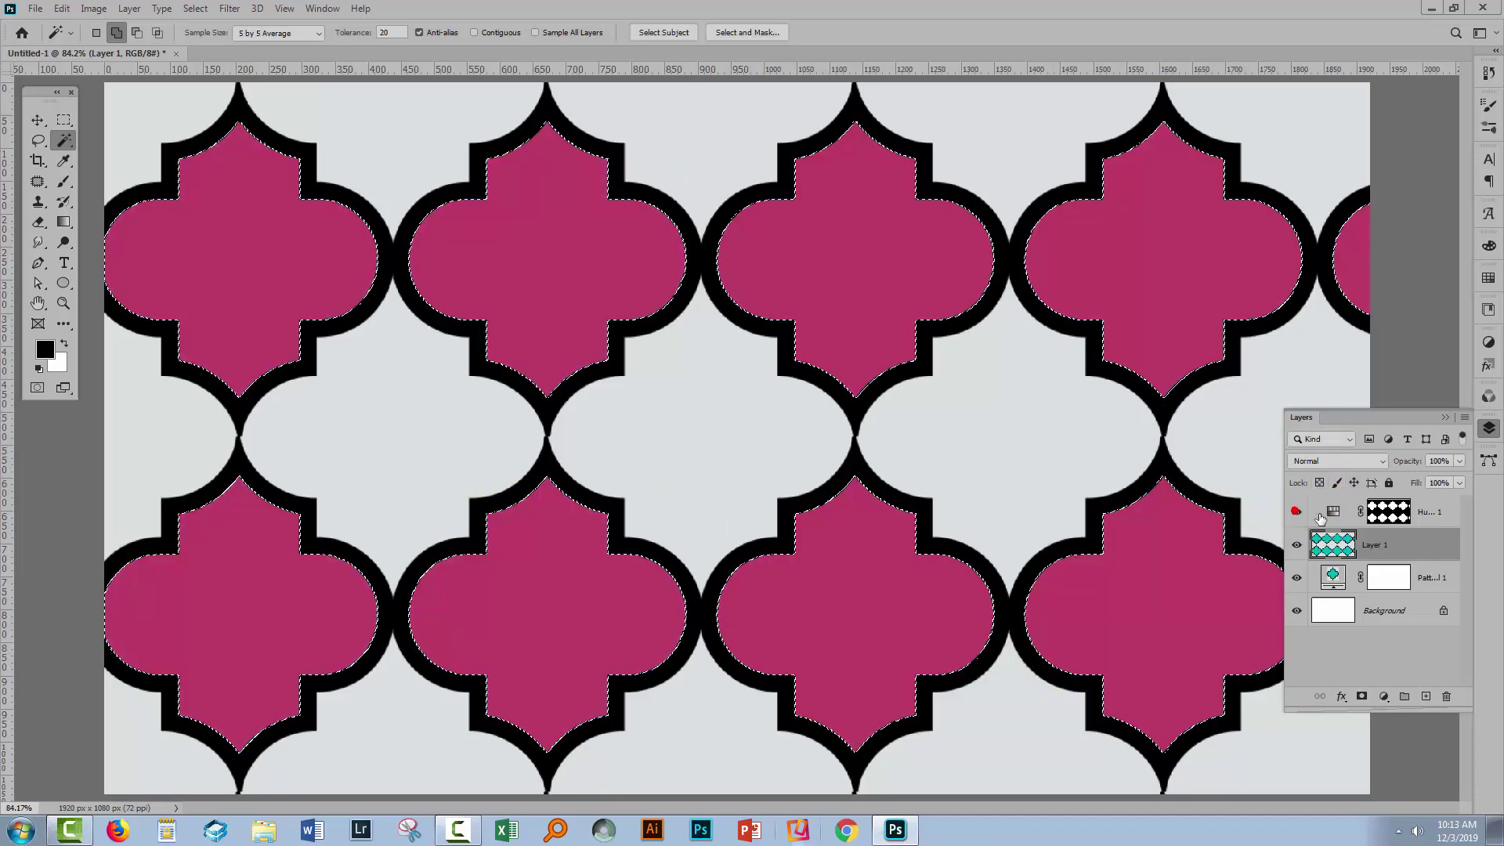
pyautogui.click(1388, 515)
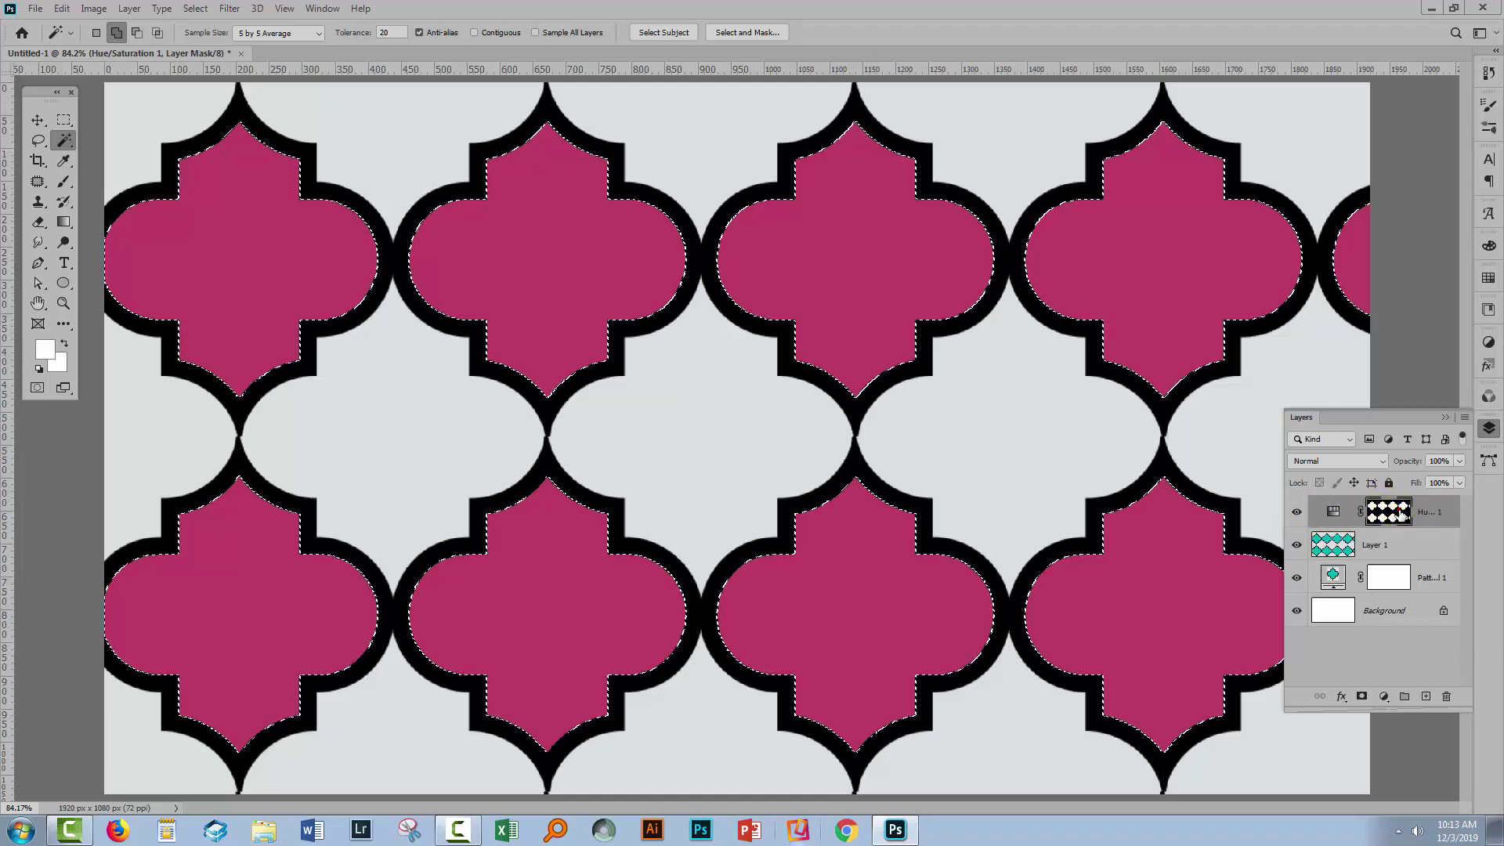
pyautogui.click(1400, 515)
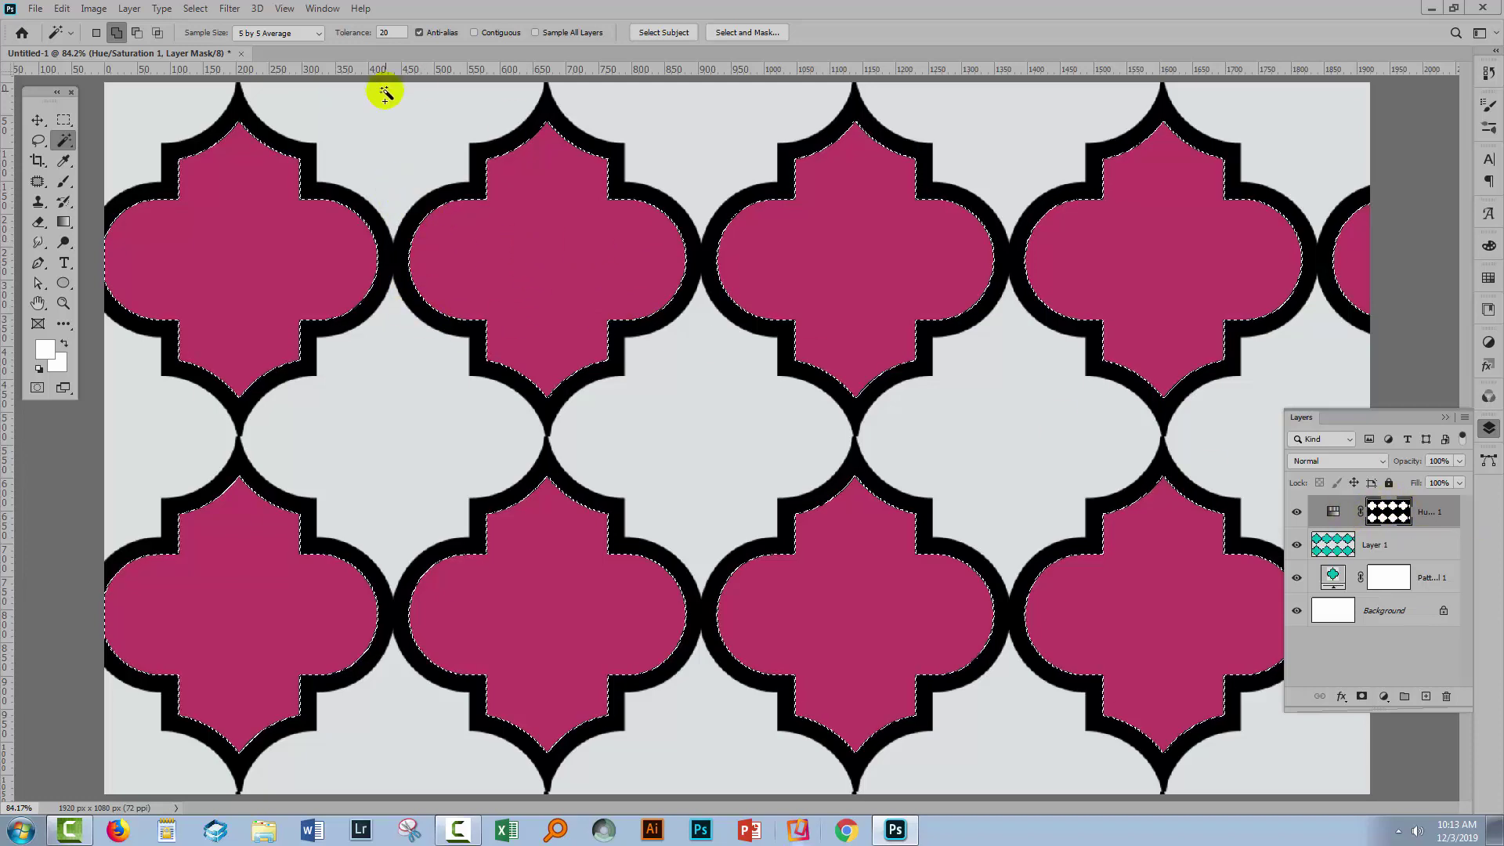
pyautogui.click(44, 359)
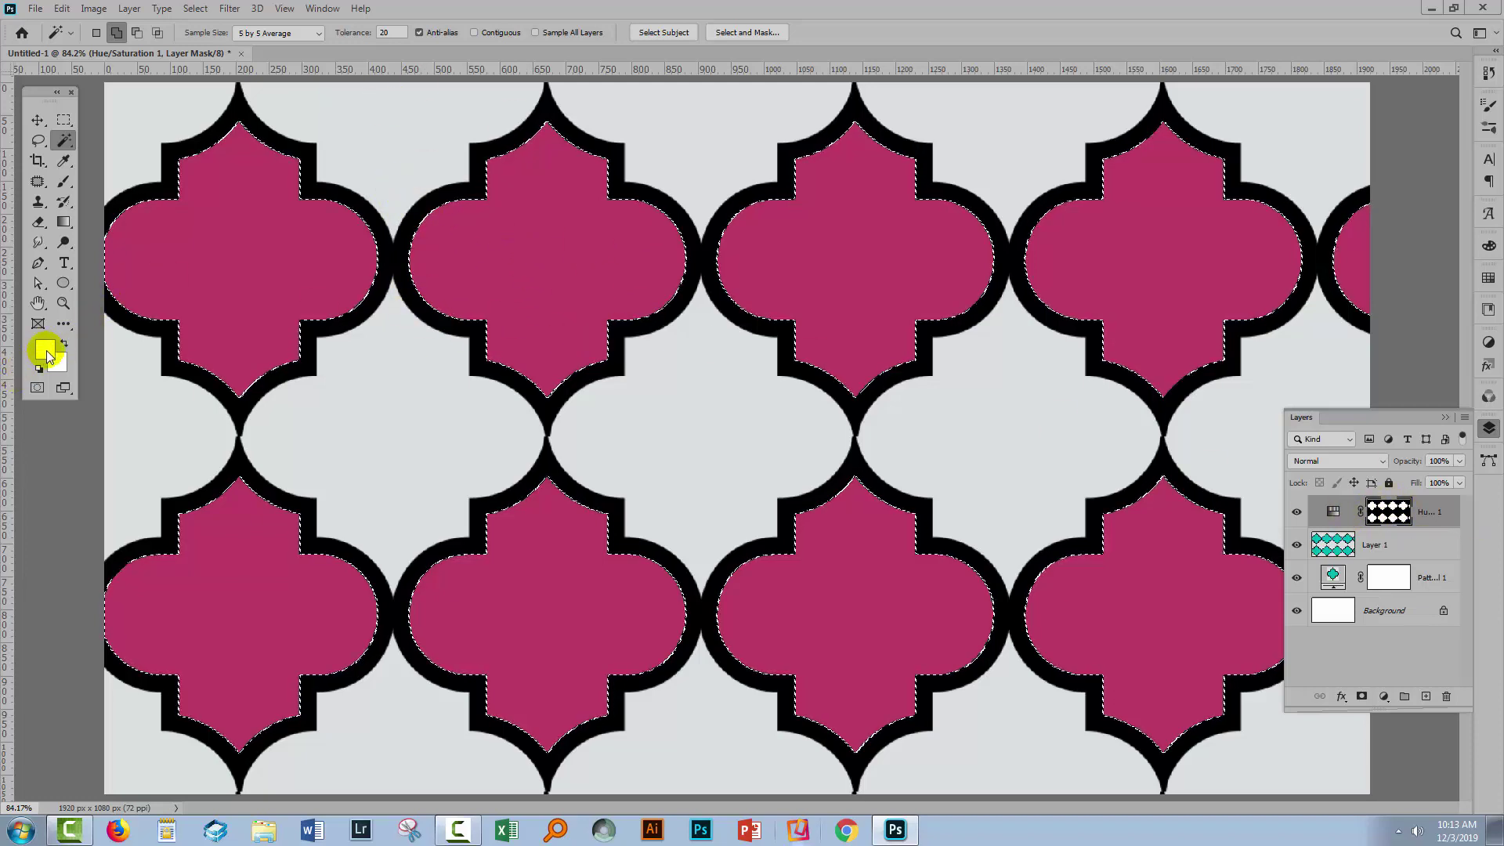
pyautogui.click(1163, 258)
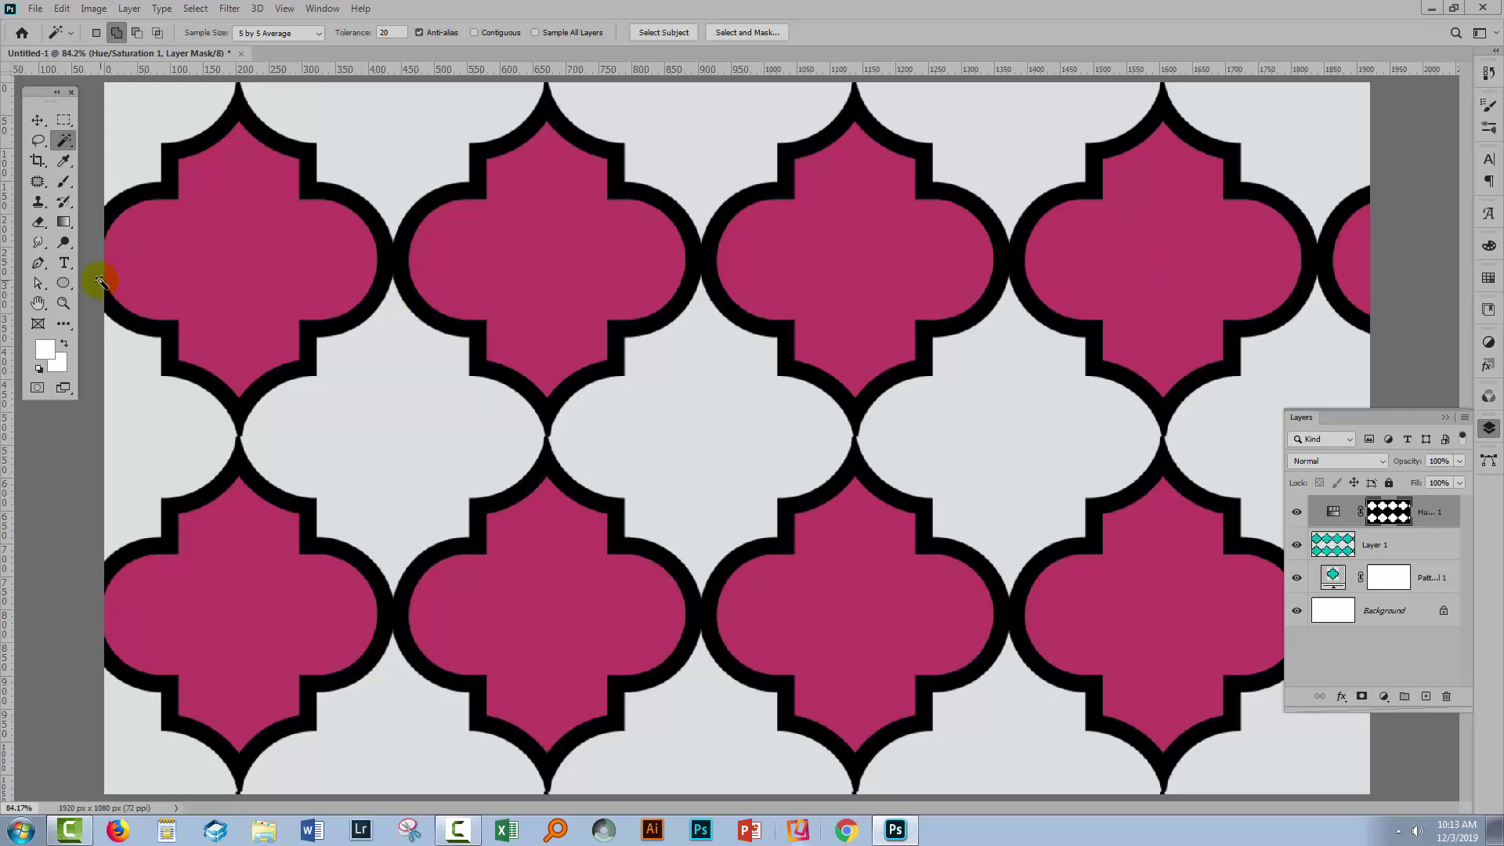
# - Zoom in on a shape's edge to check for teal fringes, then fit the pattern back on screen
pyautogui.click(64, 303)
pyautogui.moveTo(408, 263); pyautogui.dragTo(549, 386)
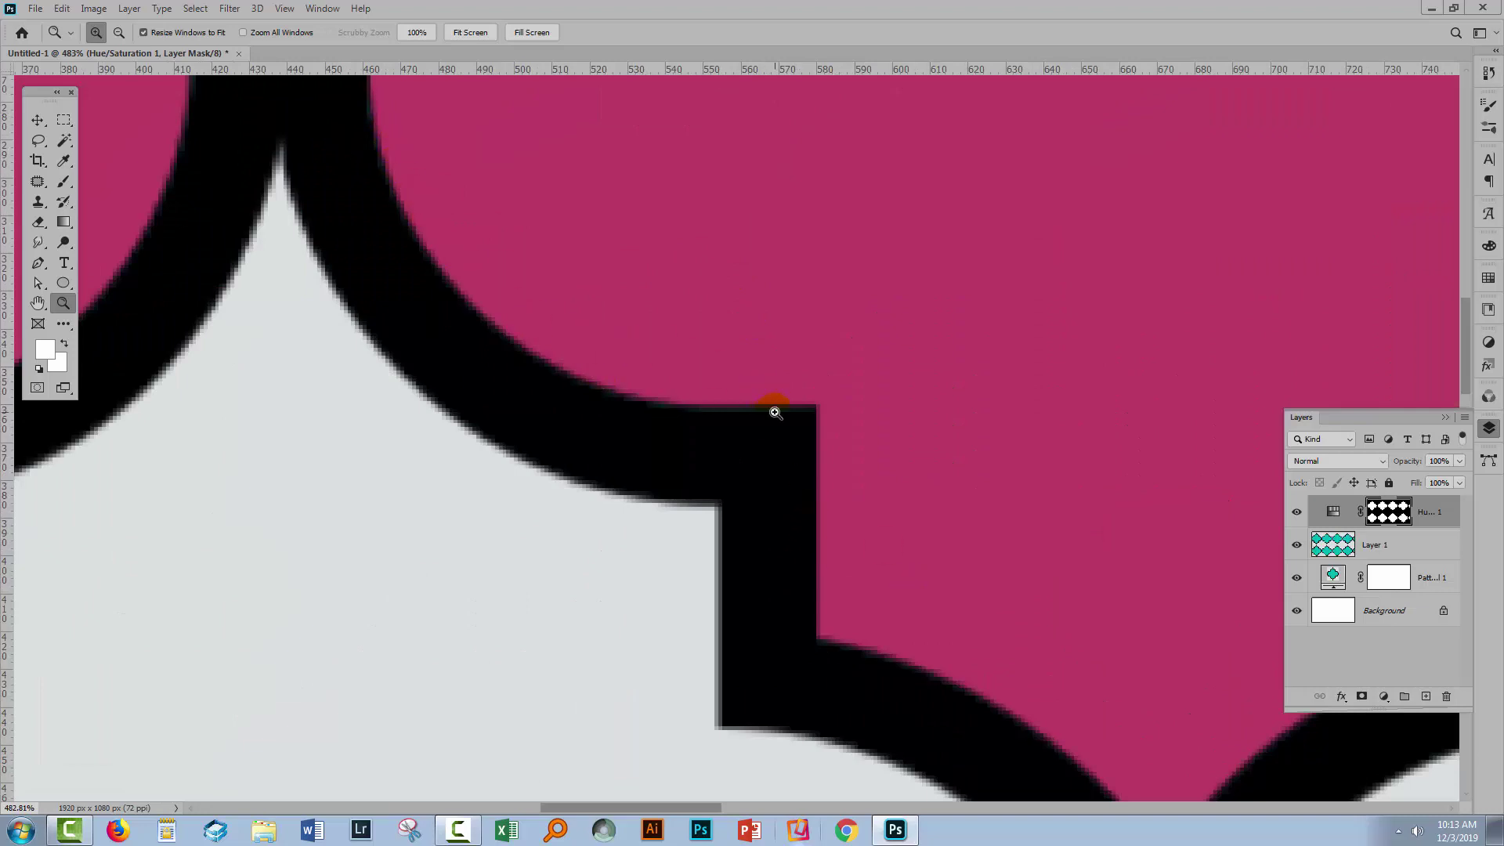
pyautogui.hotkey('ctrl', '0')
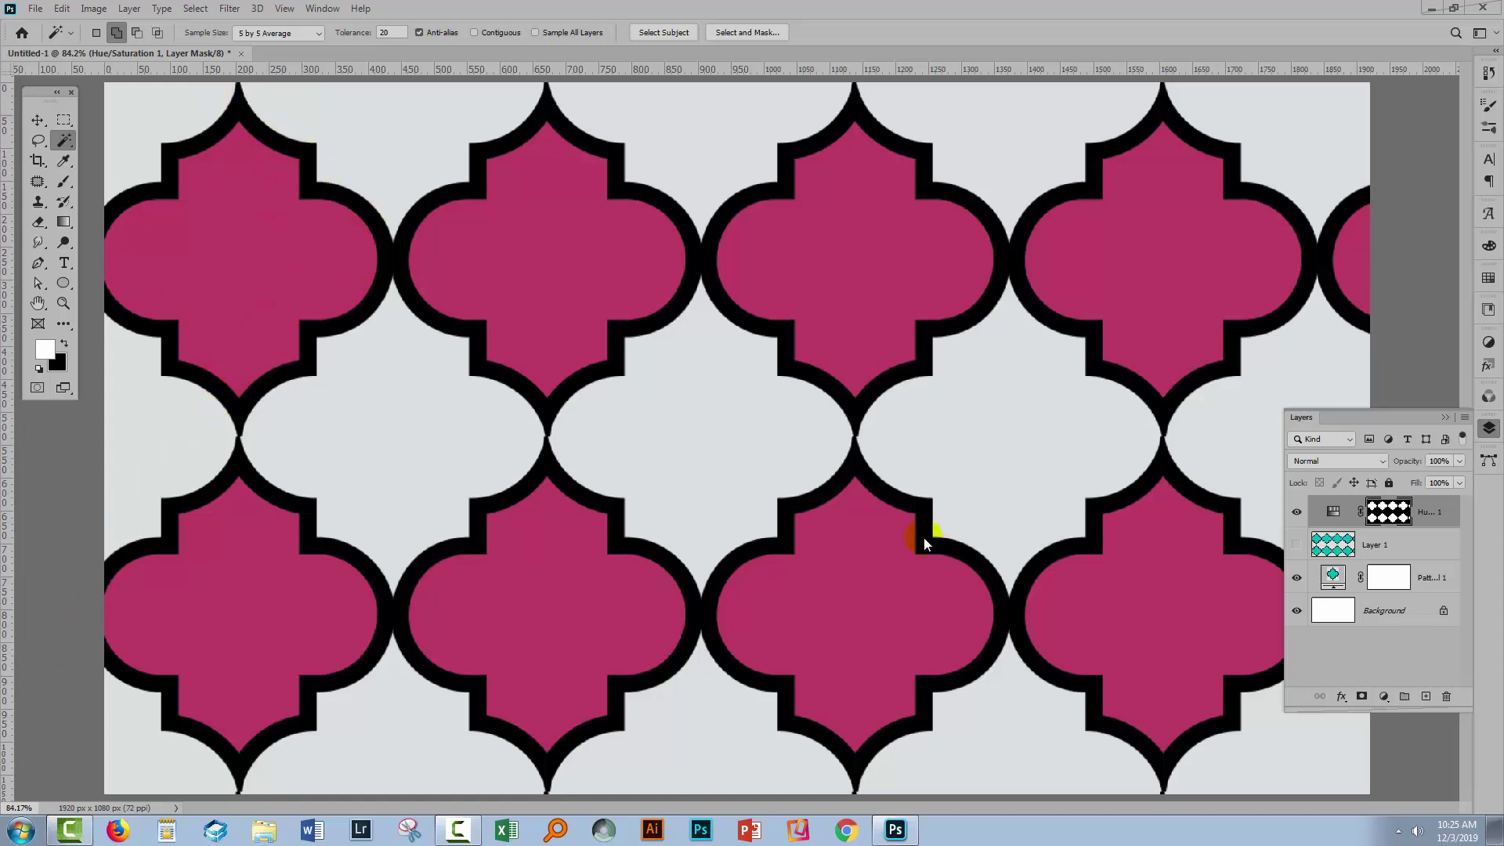
# - Show and activate Layer 1, then Magic Wand-select all the magenta shapes
pyautogui.click(1297, 545)
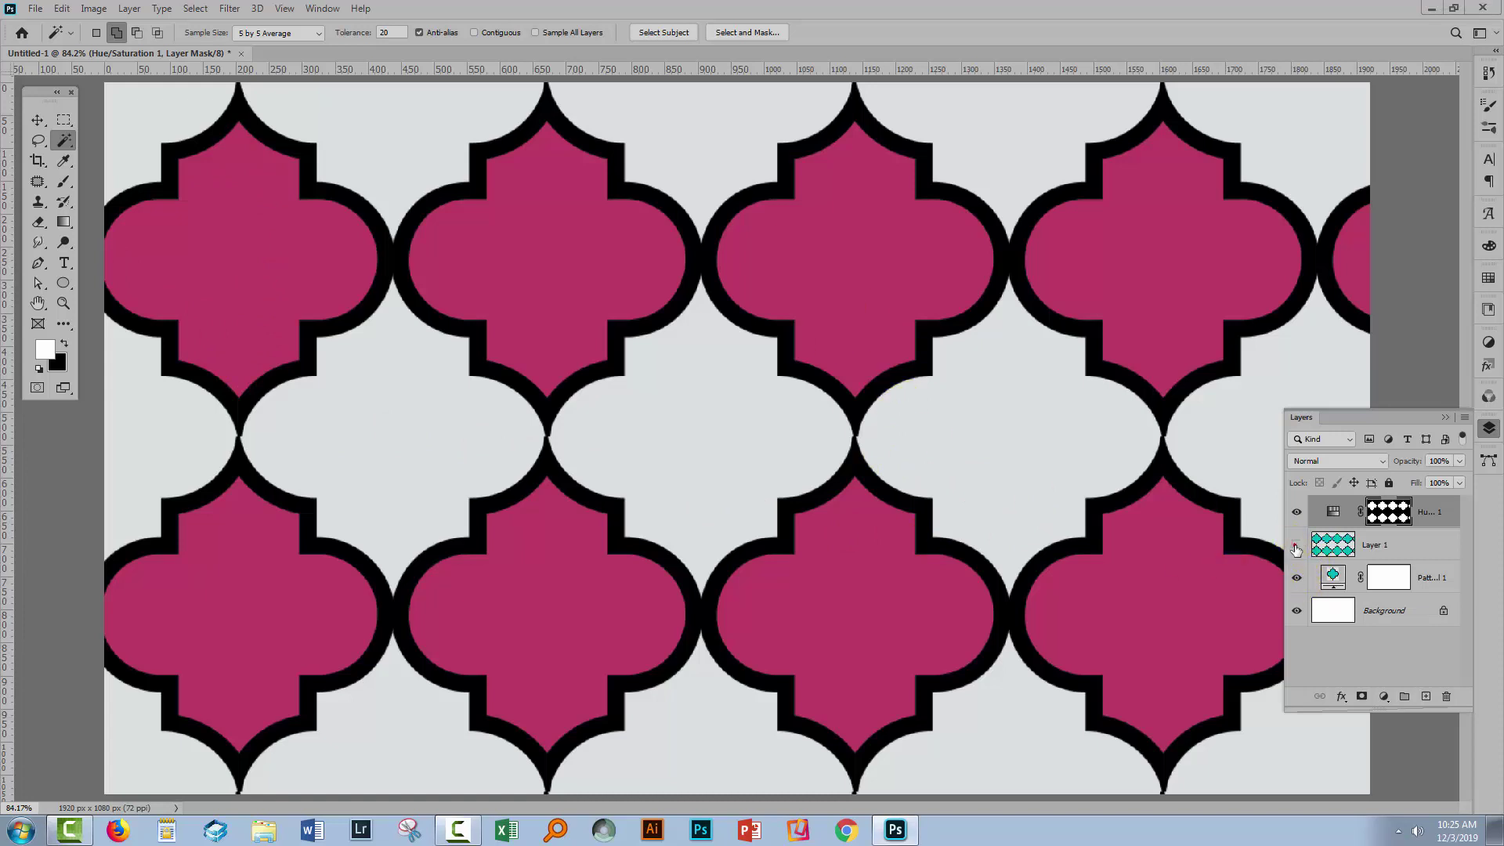
pyautogui.click(1342, 544)
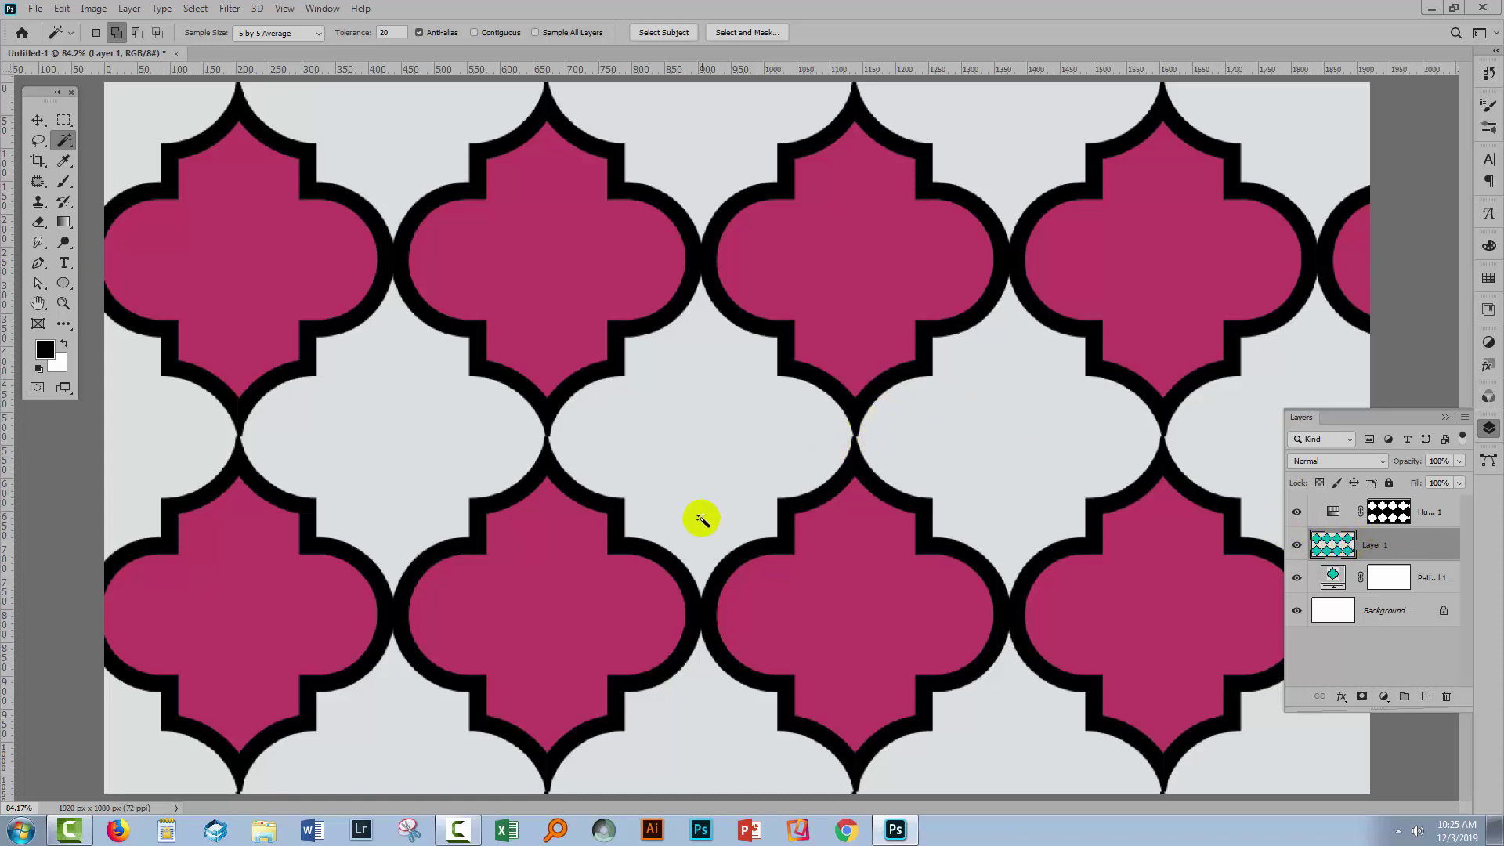
pyautogui.click(959, 600)
pyautogui.click(261, 191)
pyautogui.click(577, 262)
pyautogui.click(770, 302)
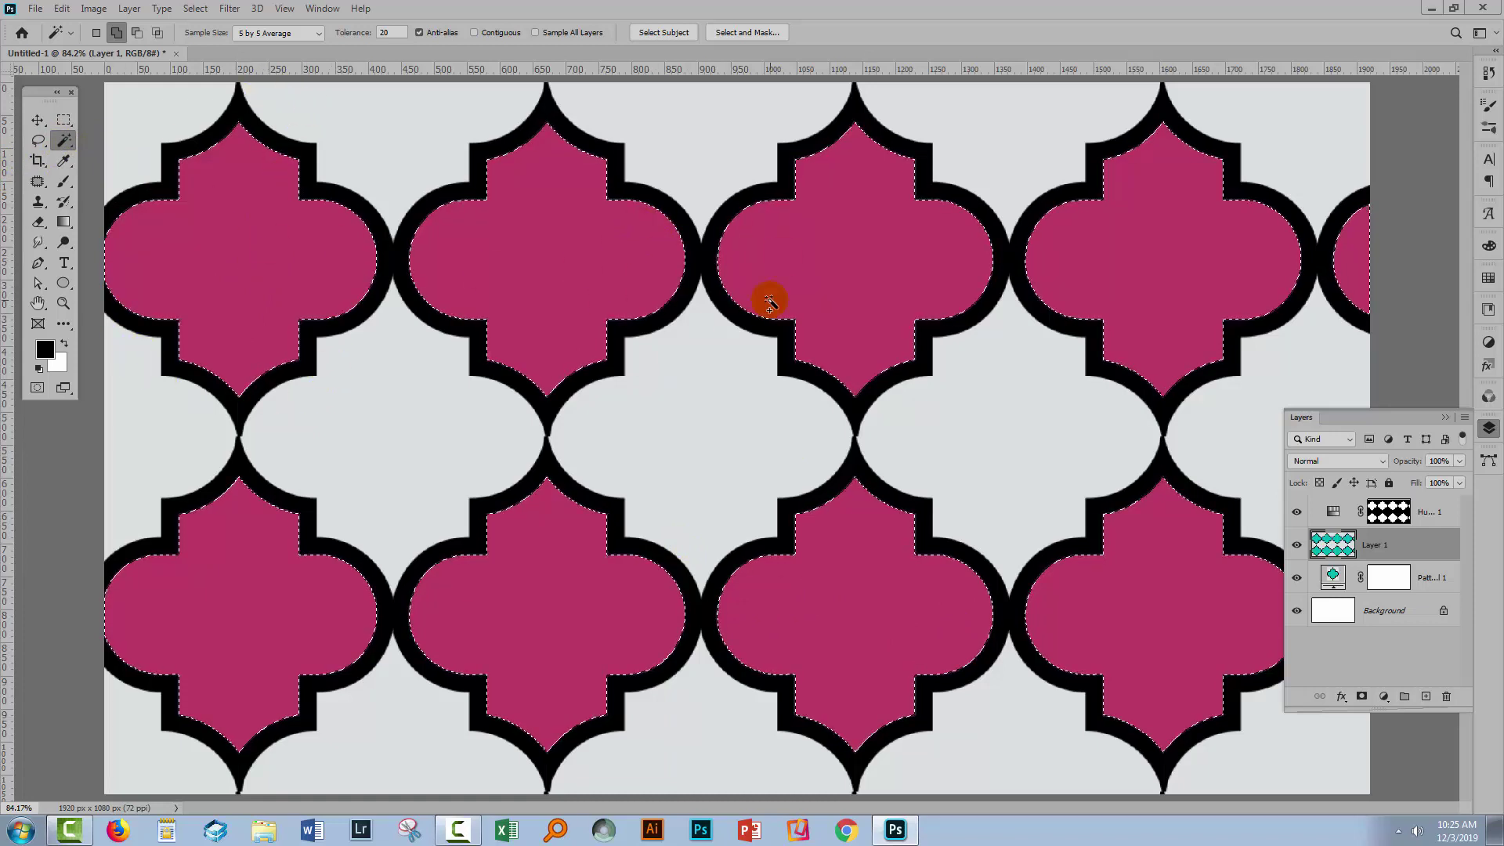
pyautogui.click(1024, 246)
# - Invert the selection to the outlines and background, hide Layer 1 and target the Hue/Saturation layer
pyautogui.click(195, 9)
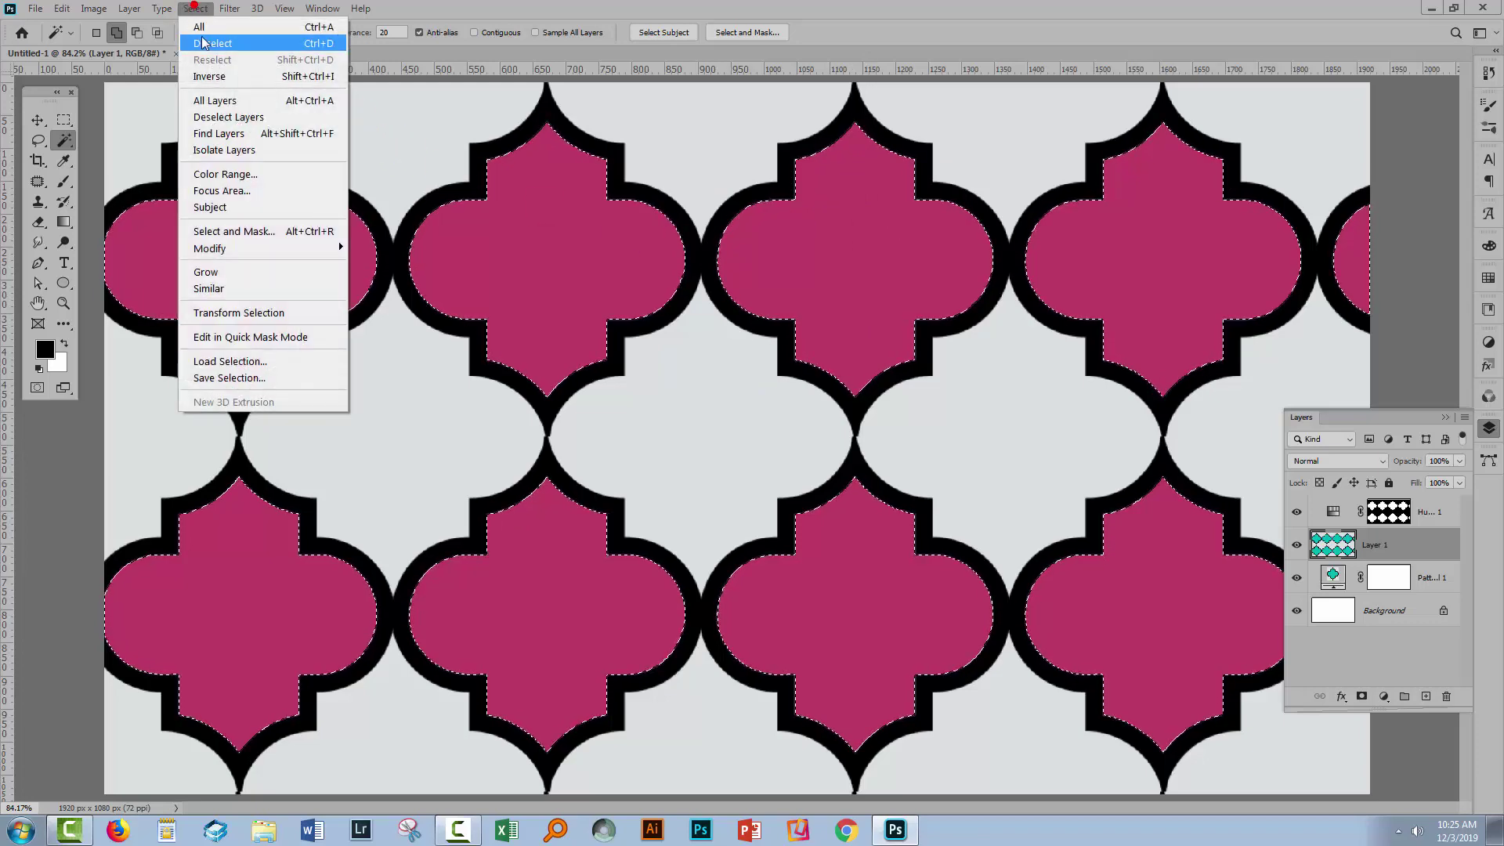
pyautogui.click(209, 77)
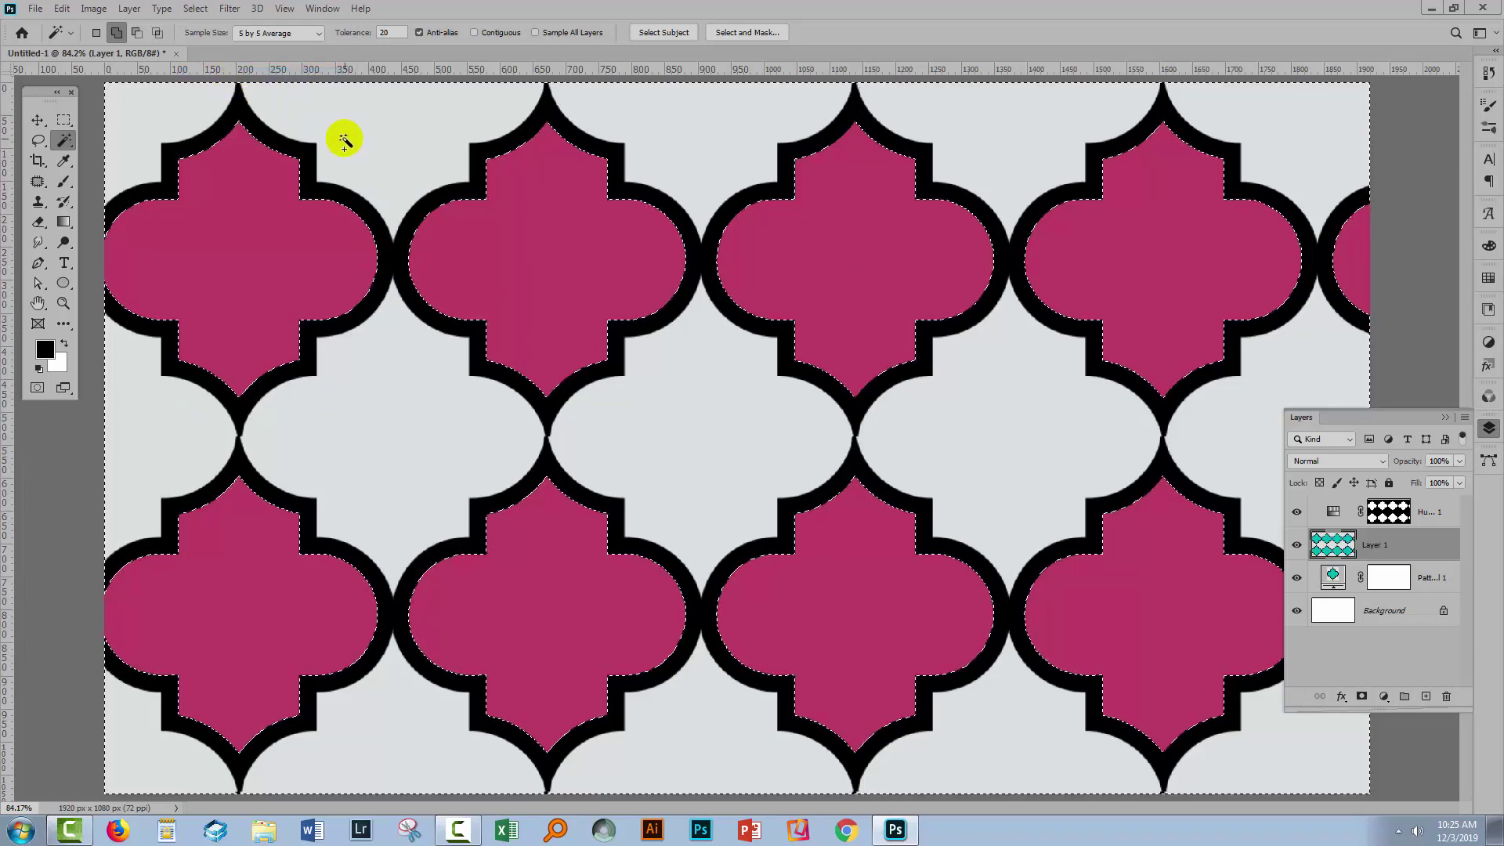
pyautogui.click(360, 228)
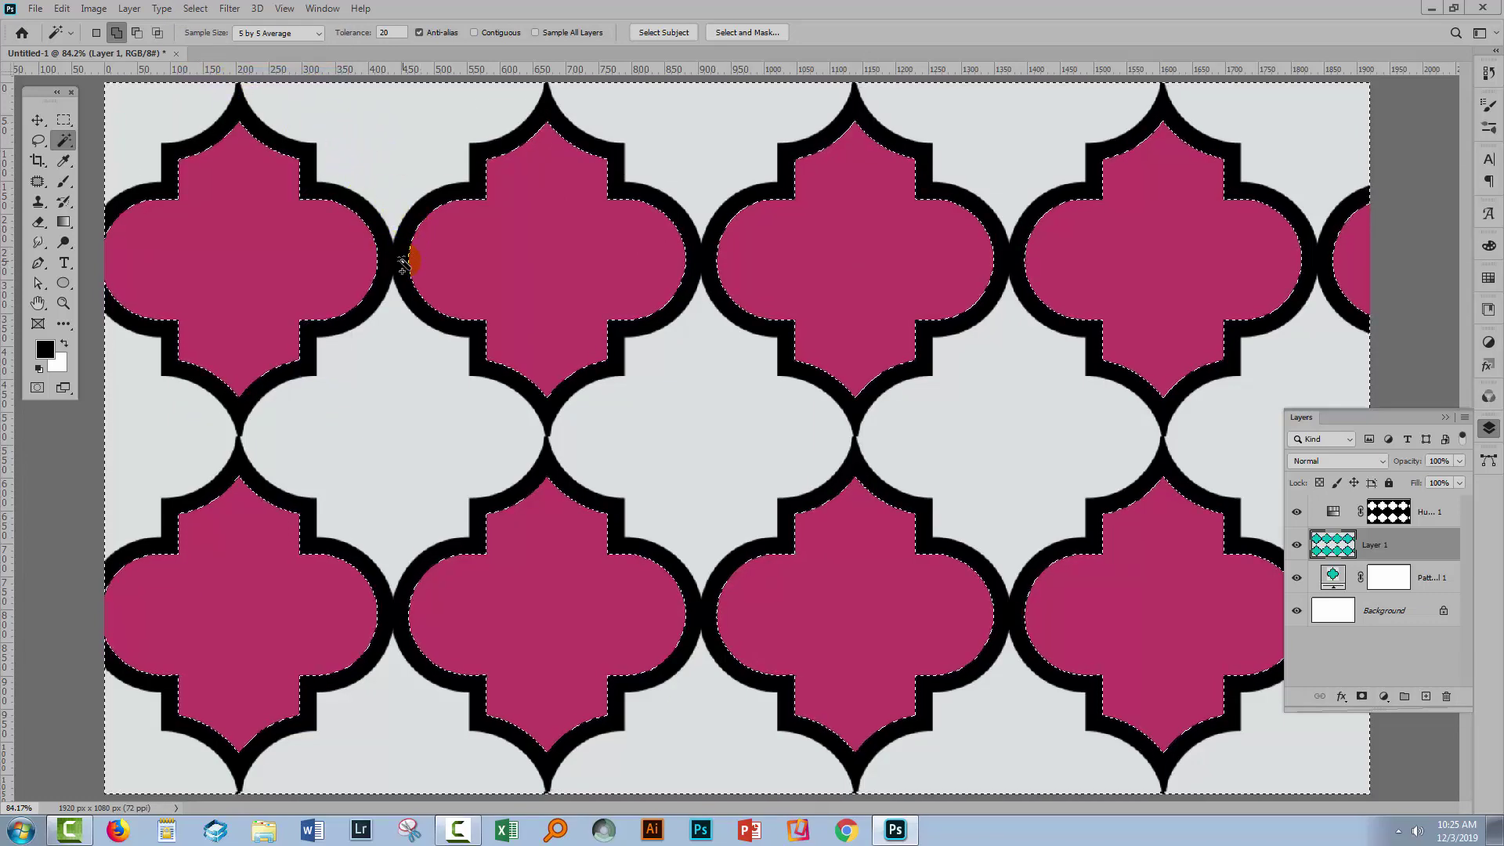
pyautogui.click(351, 213)
pyautogui.click(288, 248)
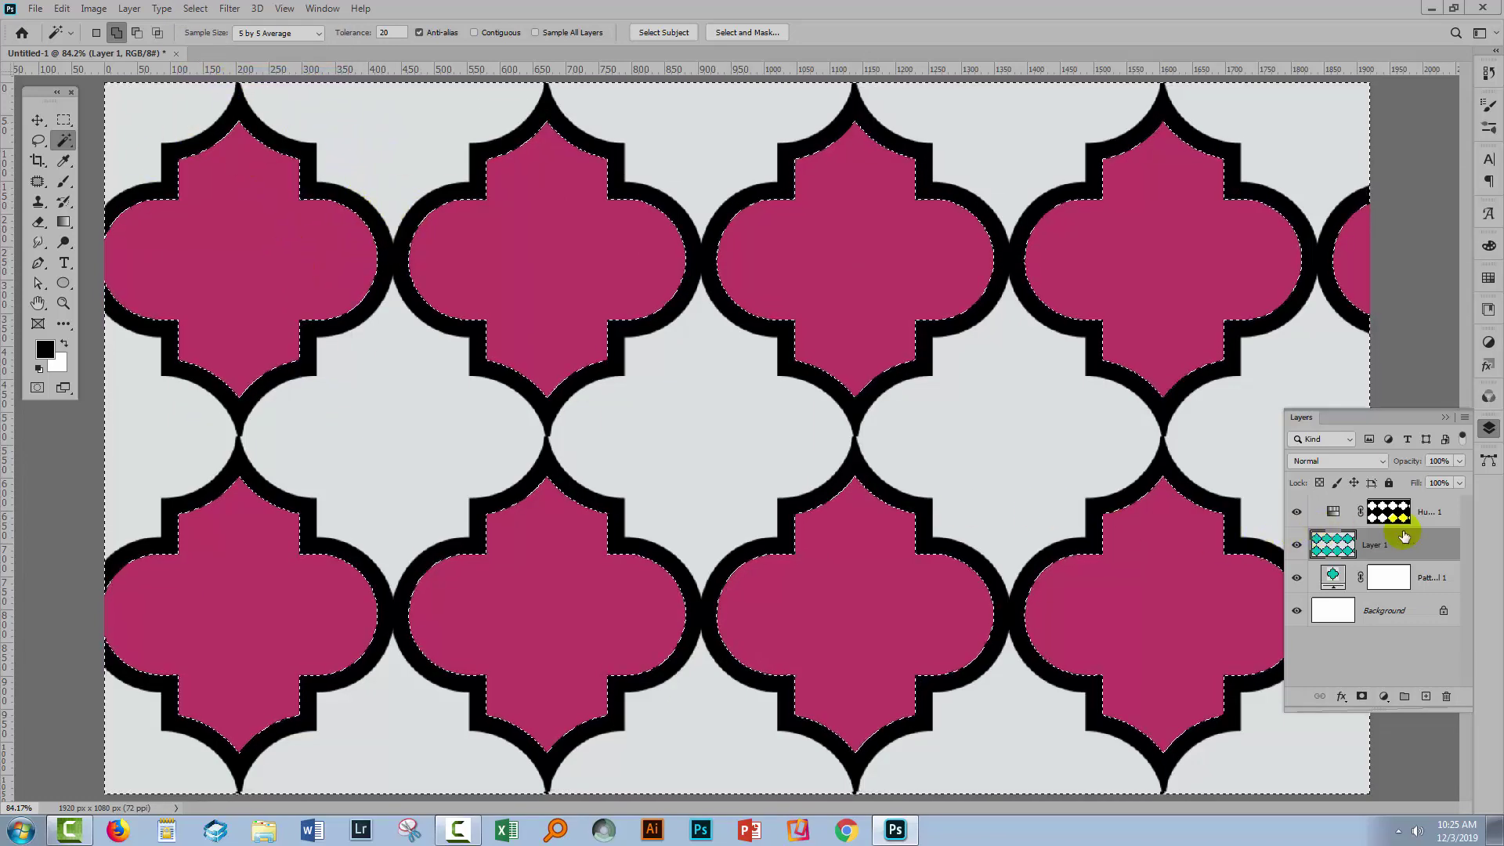
pyautogui.click(1297, 544)
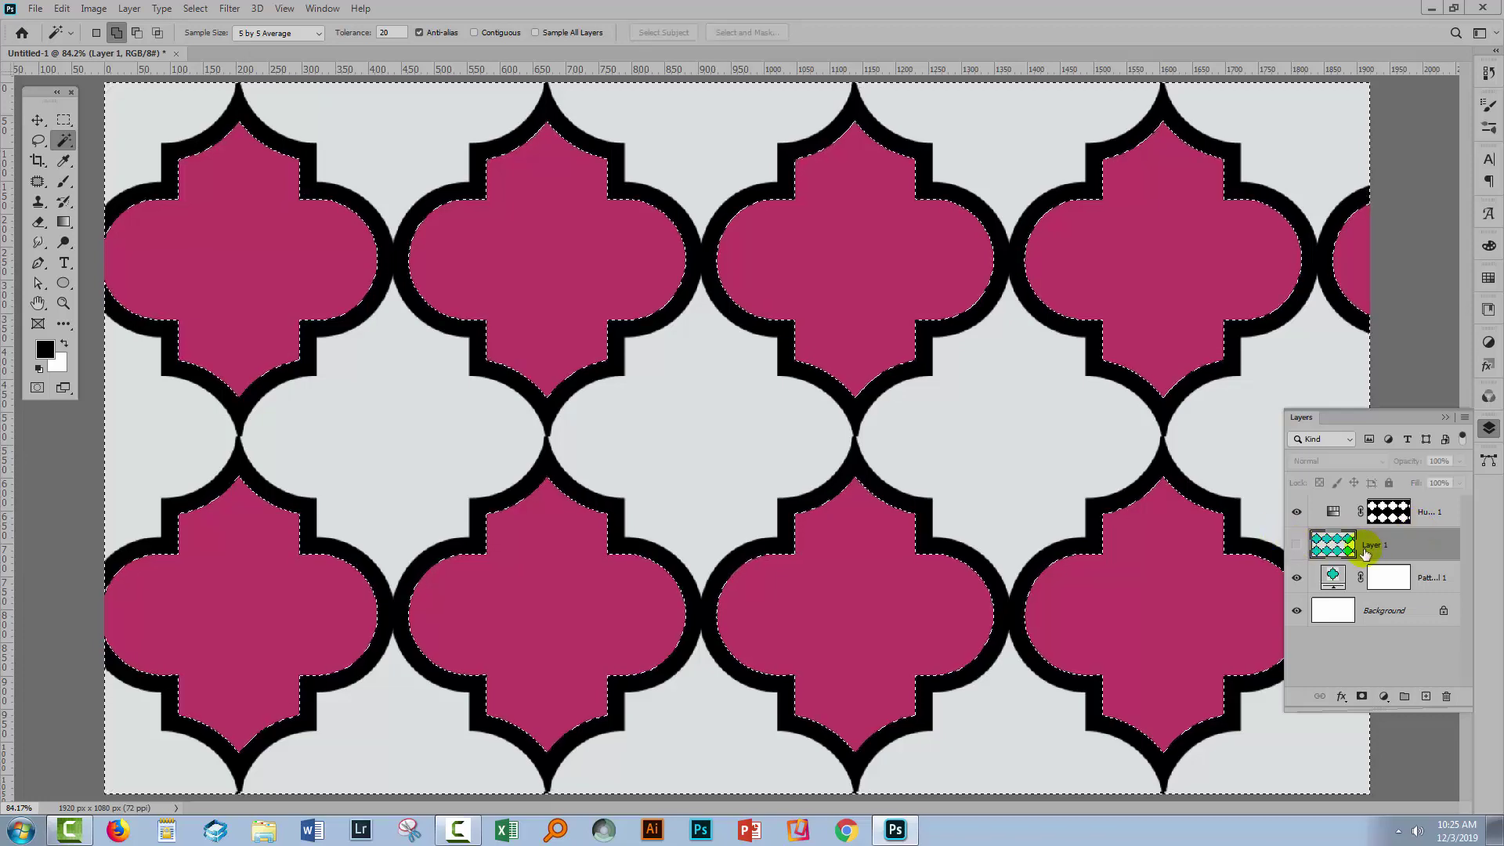
pyautogui.click(1425, 516)
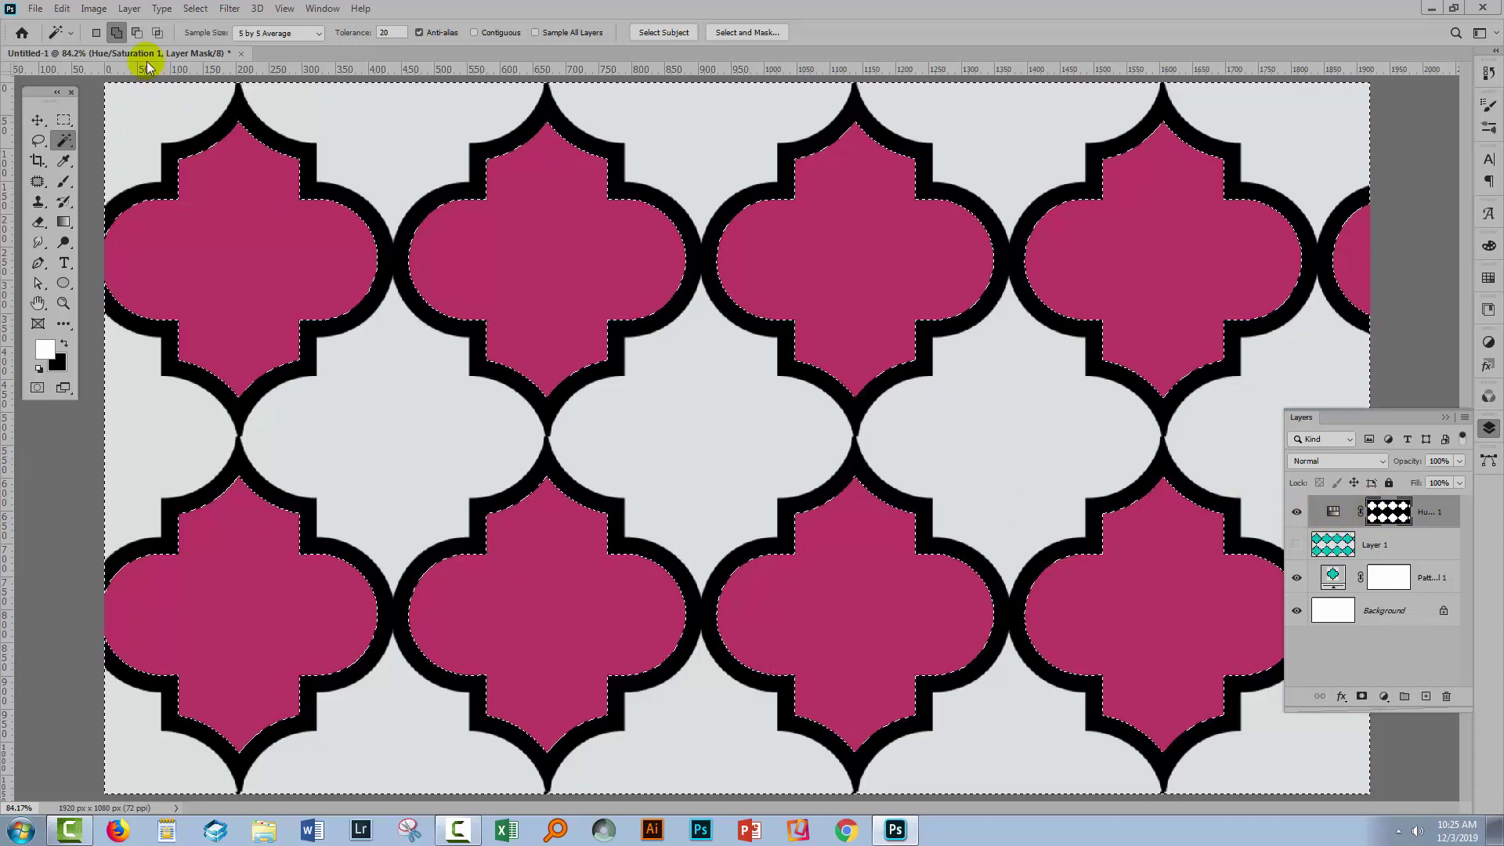
# - Add a trial Gradient Map adjustment layer
pyautogui.click(129, 8)
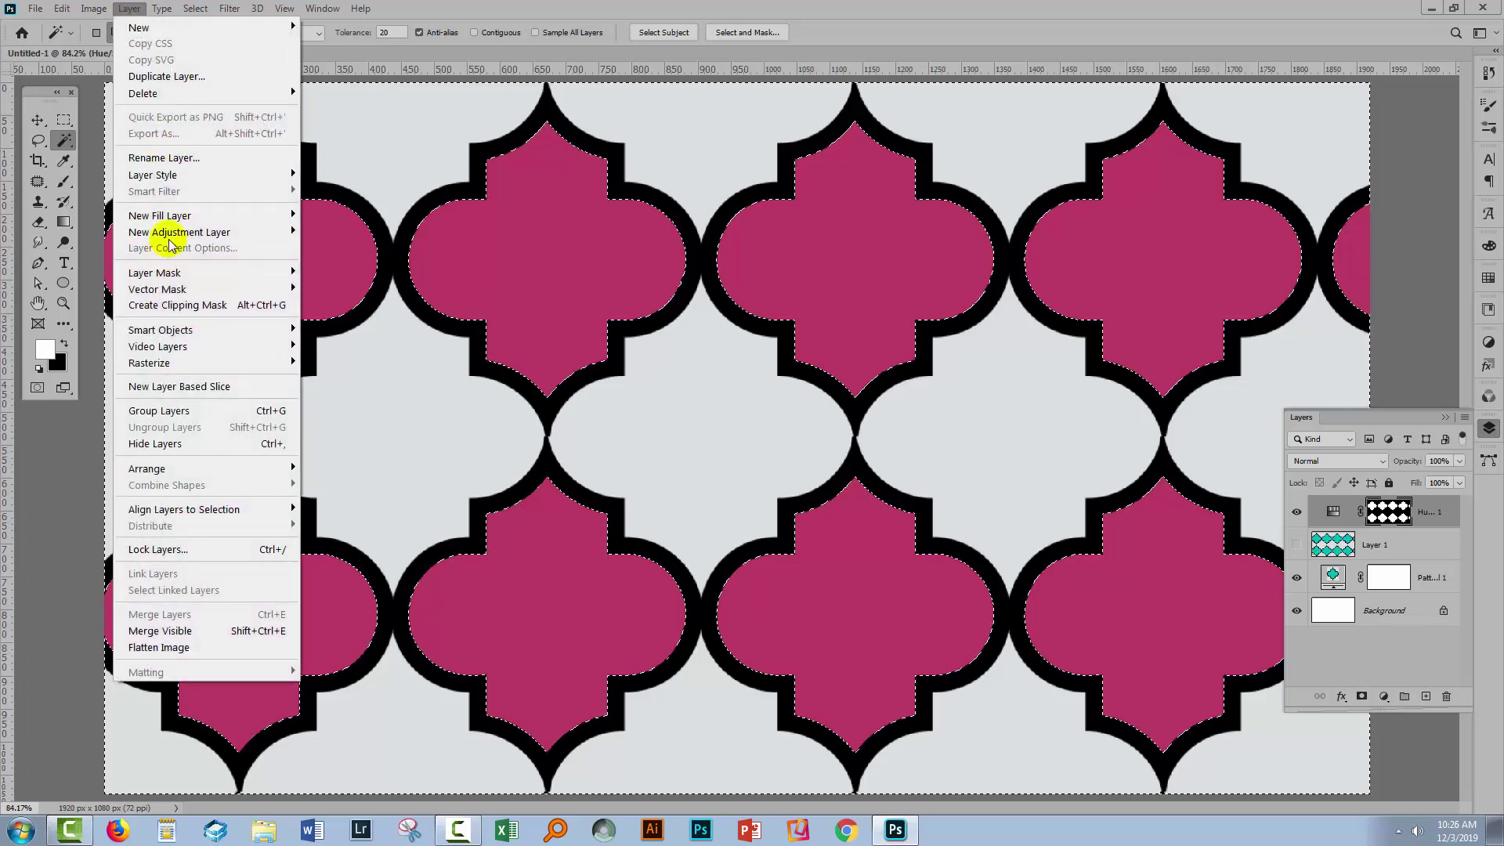
pyautogui.click(365, 481)
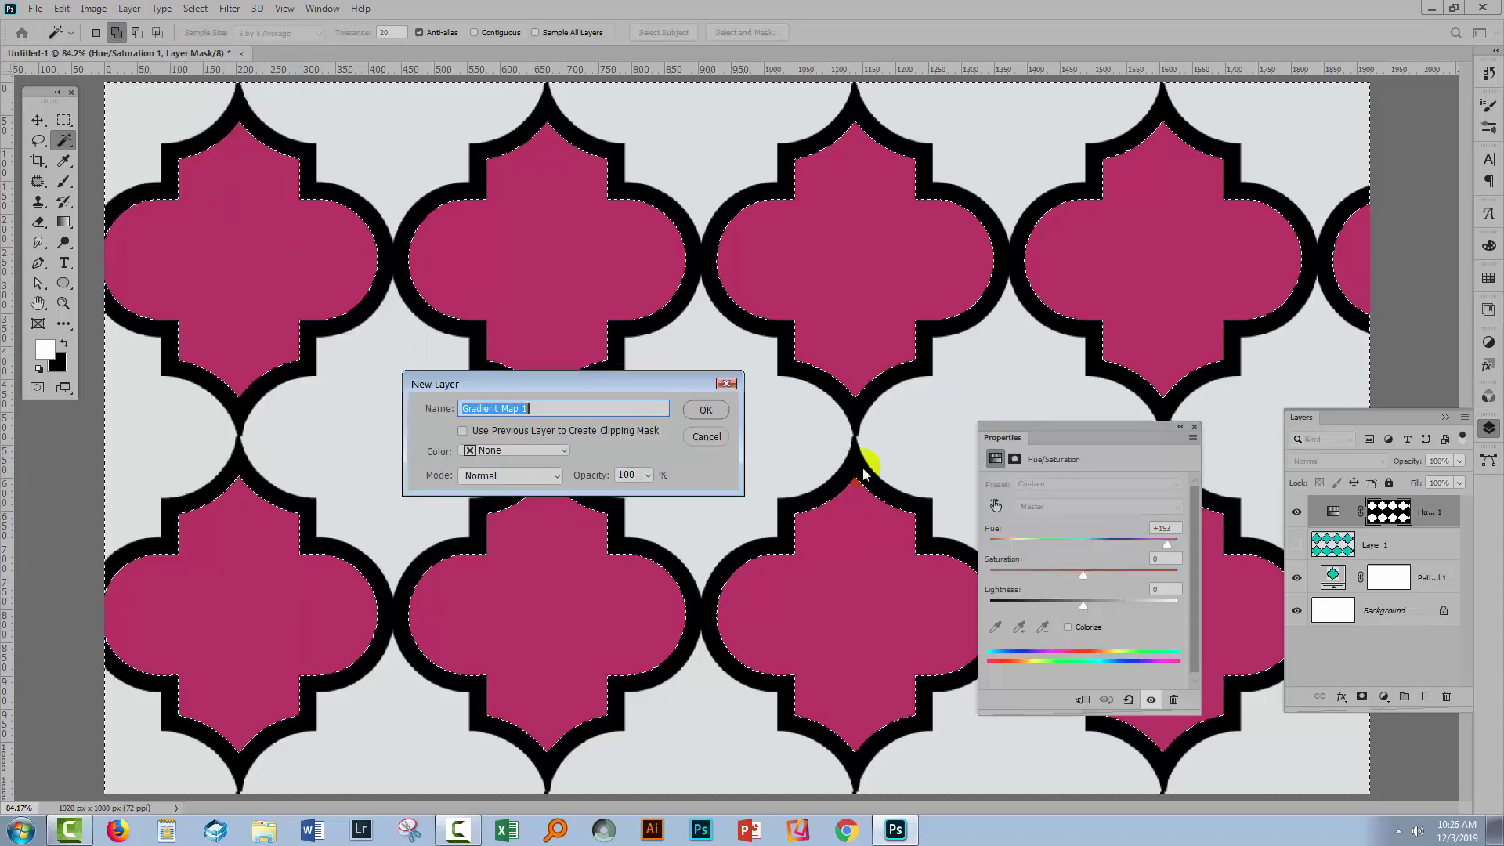
pyautogui.click(707, 411)
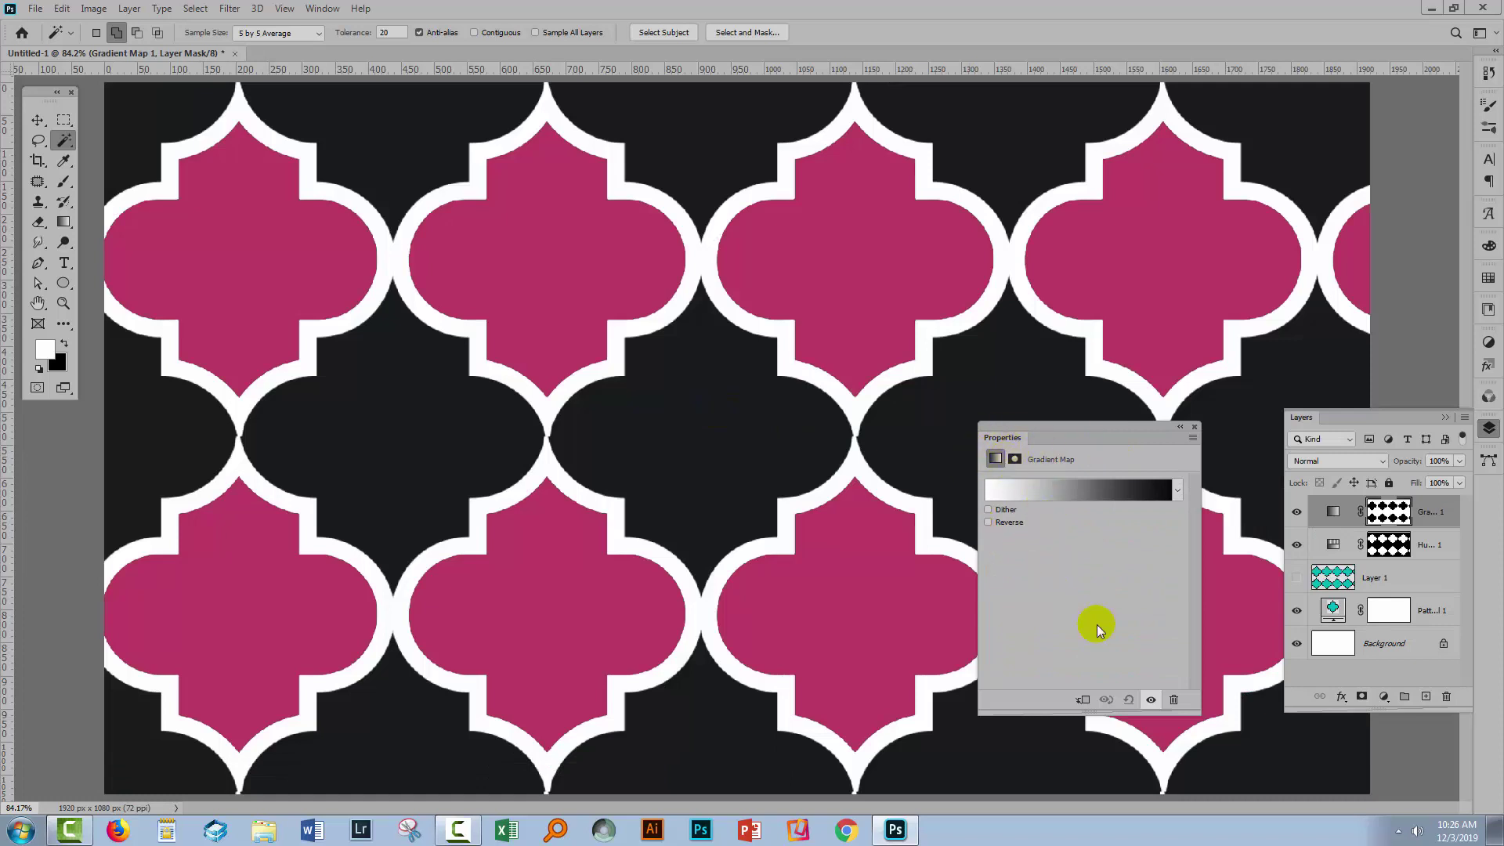
pyautogui.click(1194, 430)
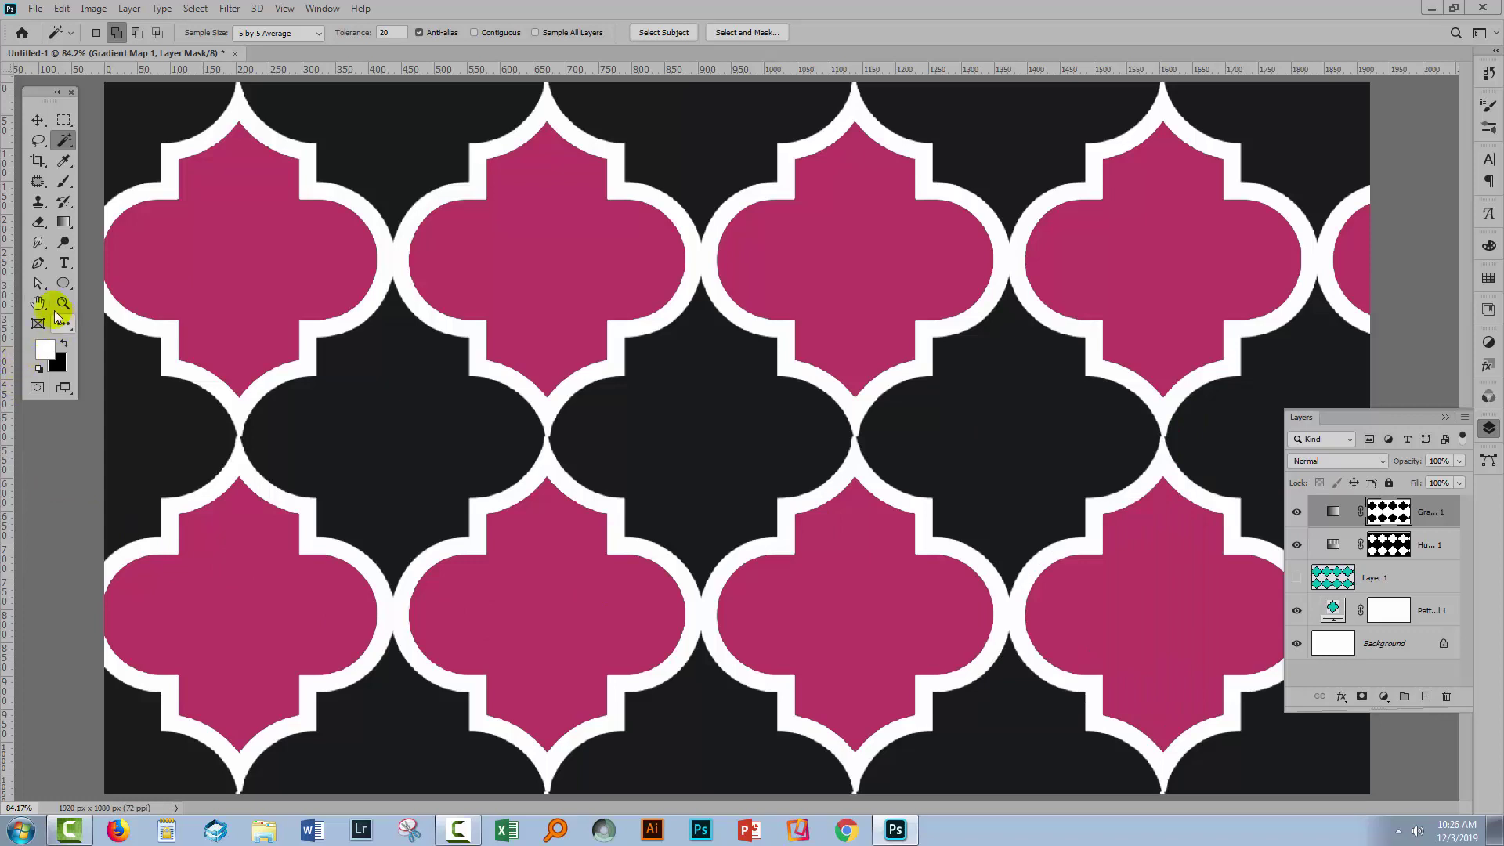
# - Inspect the shape outlines up close, then delete the trial Gradient Map layer
pyautogui.click(64, 303)
pyautogui.click(210, 225)
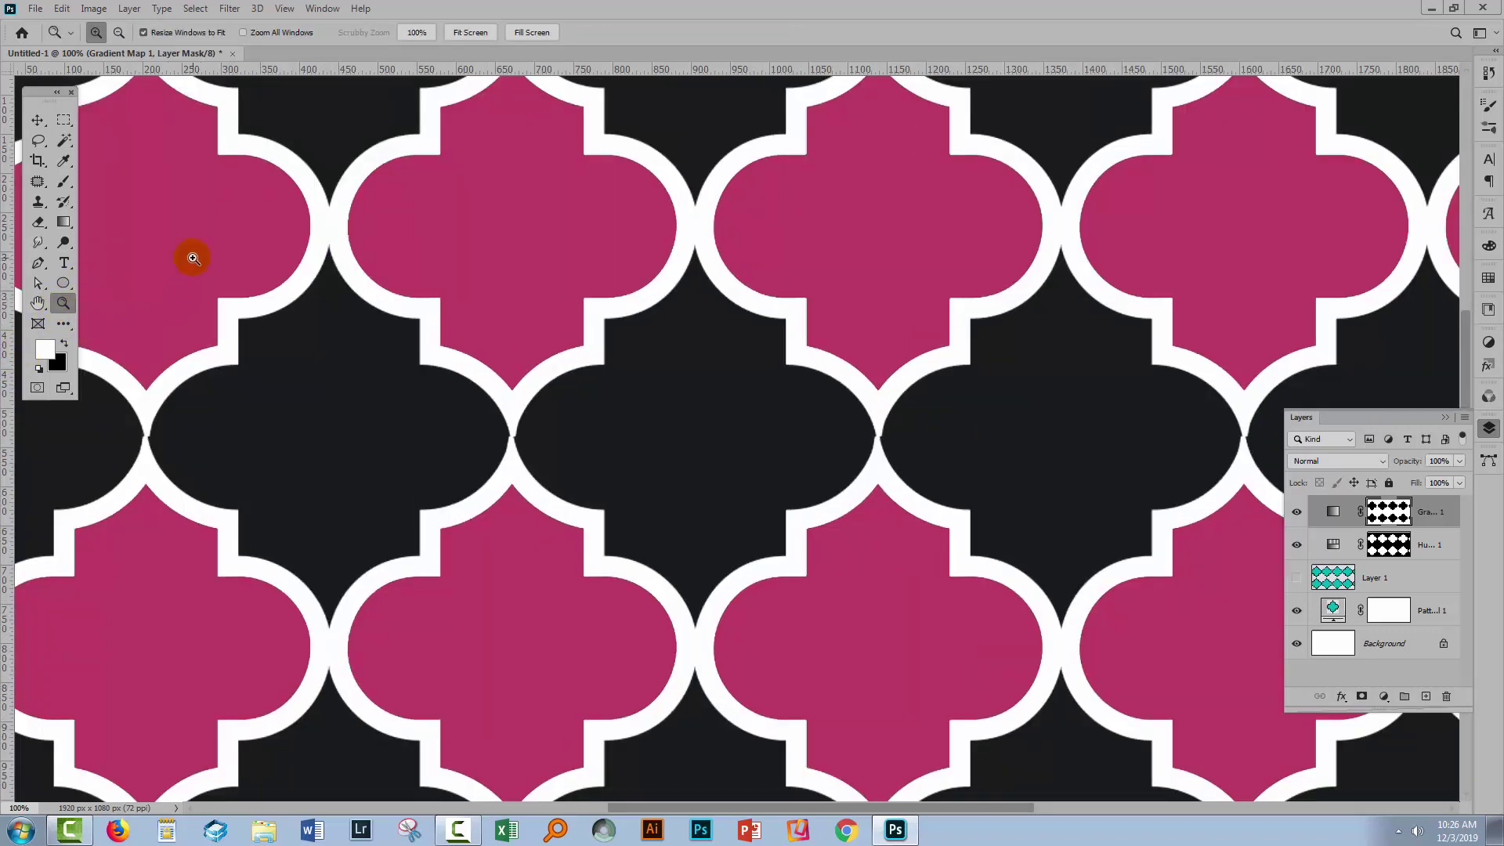
pyautogui.moveTo(209, 228); pyautogui.dragTo(648, 591)
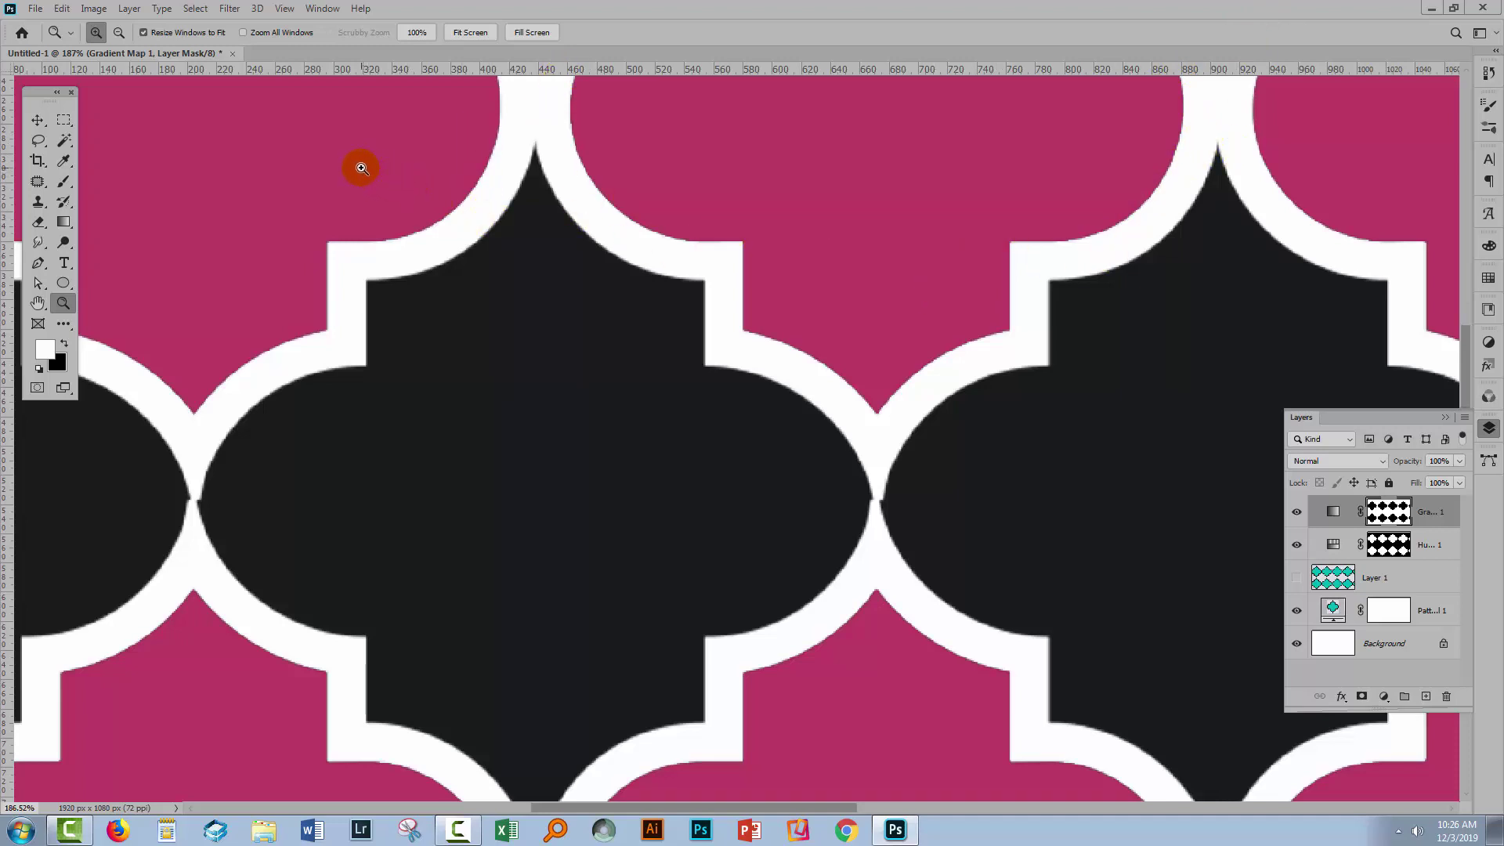
pyautogui.hotkey('ctrl', '0')
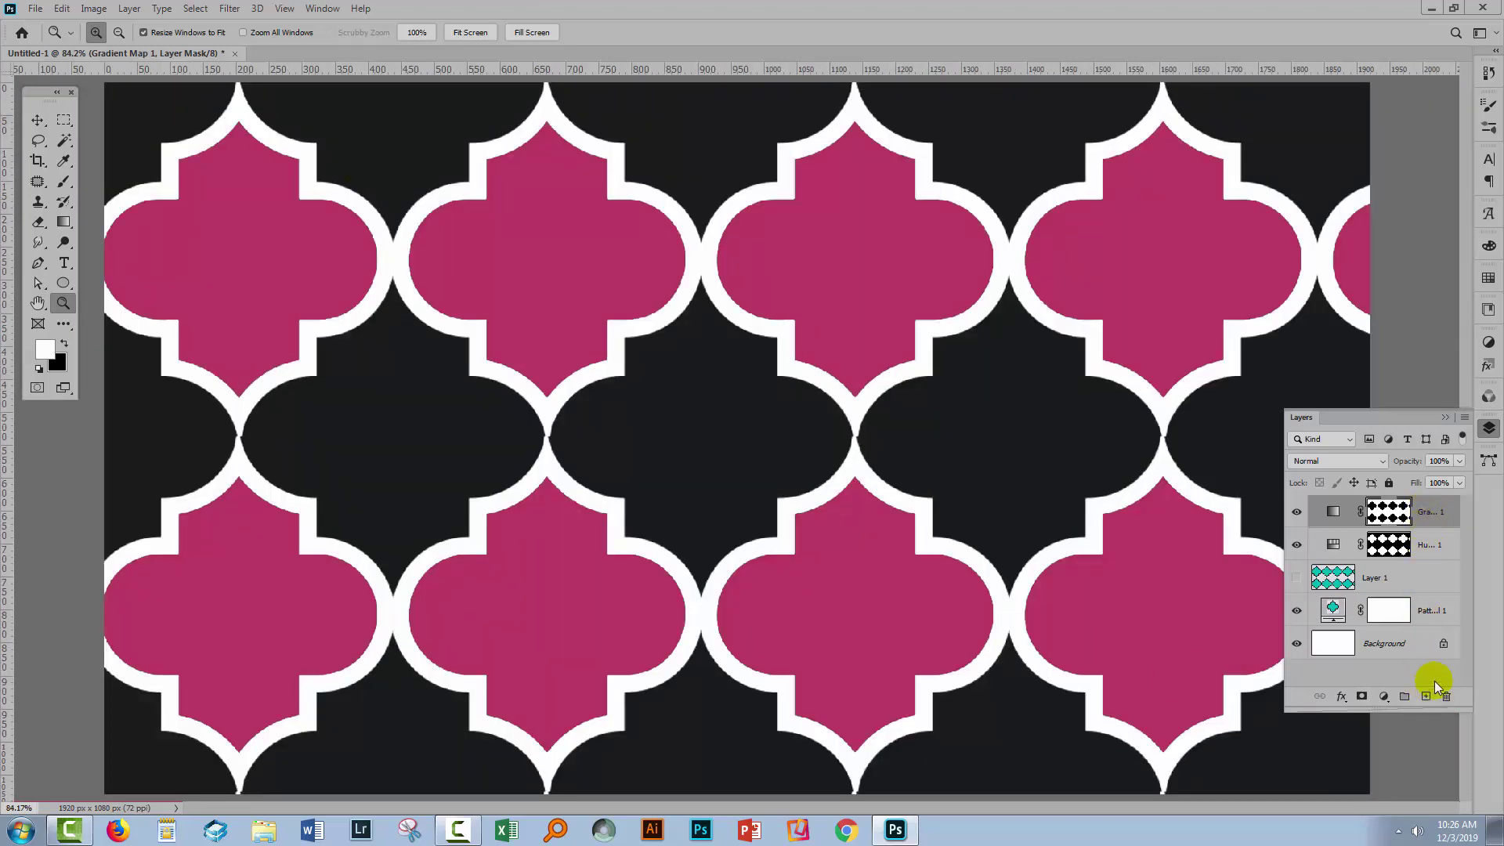
pyautogui.moveTo(1435, 511); pyautogui.dragTo(1447, 698)
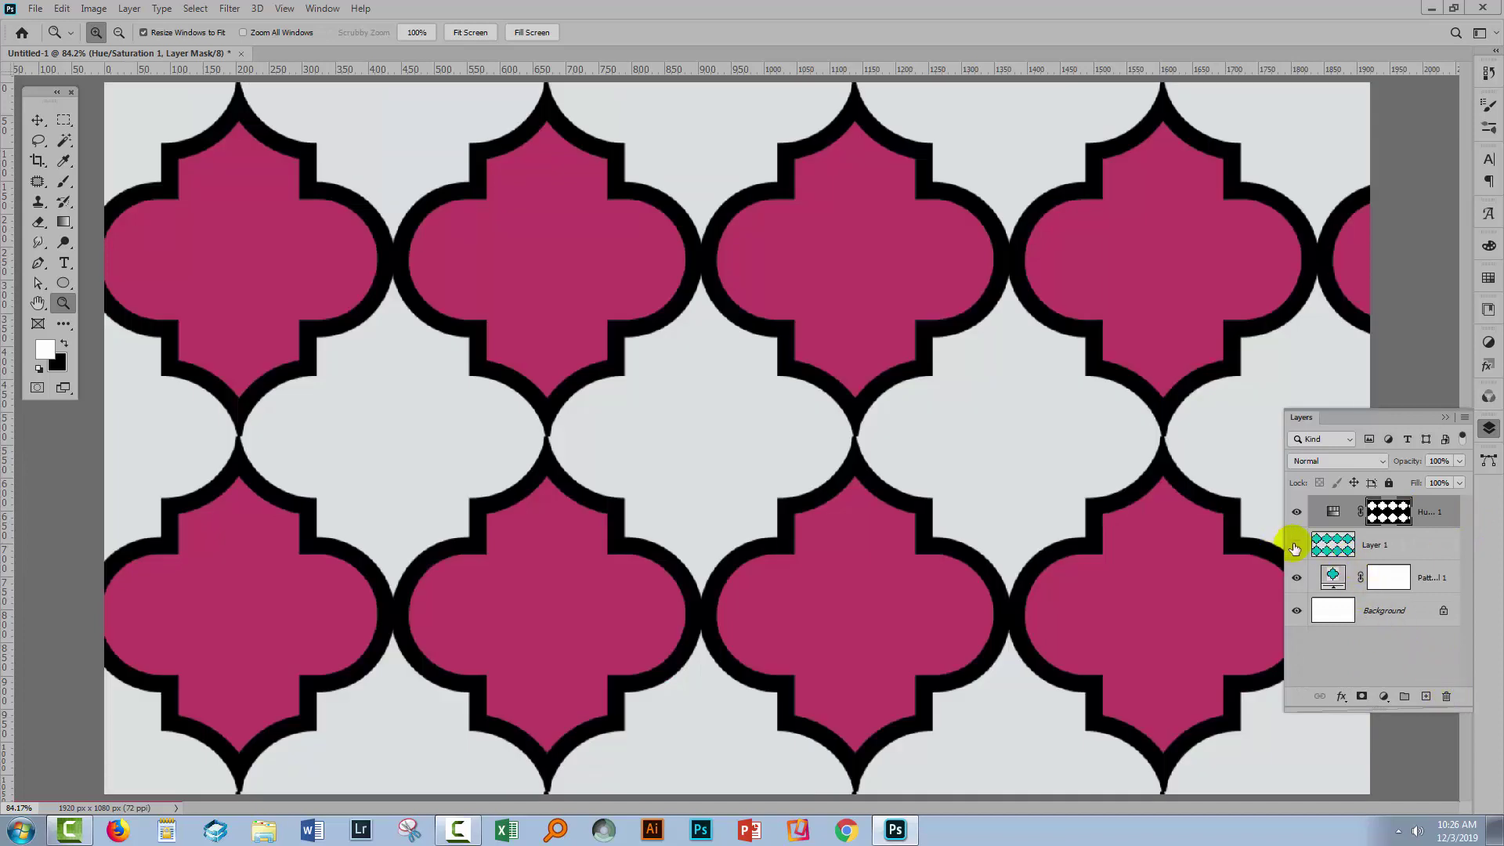
# - Show and activate Layer 1 and Magic Wand-select all the magenta shapes
pyautogui.click(1295, 547)
pyautogui.click(1332, 545)
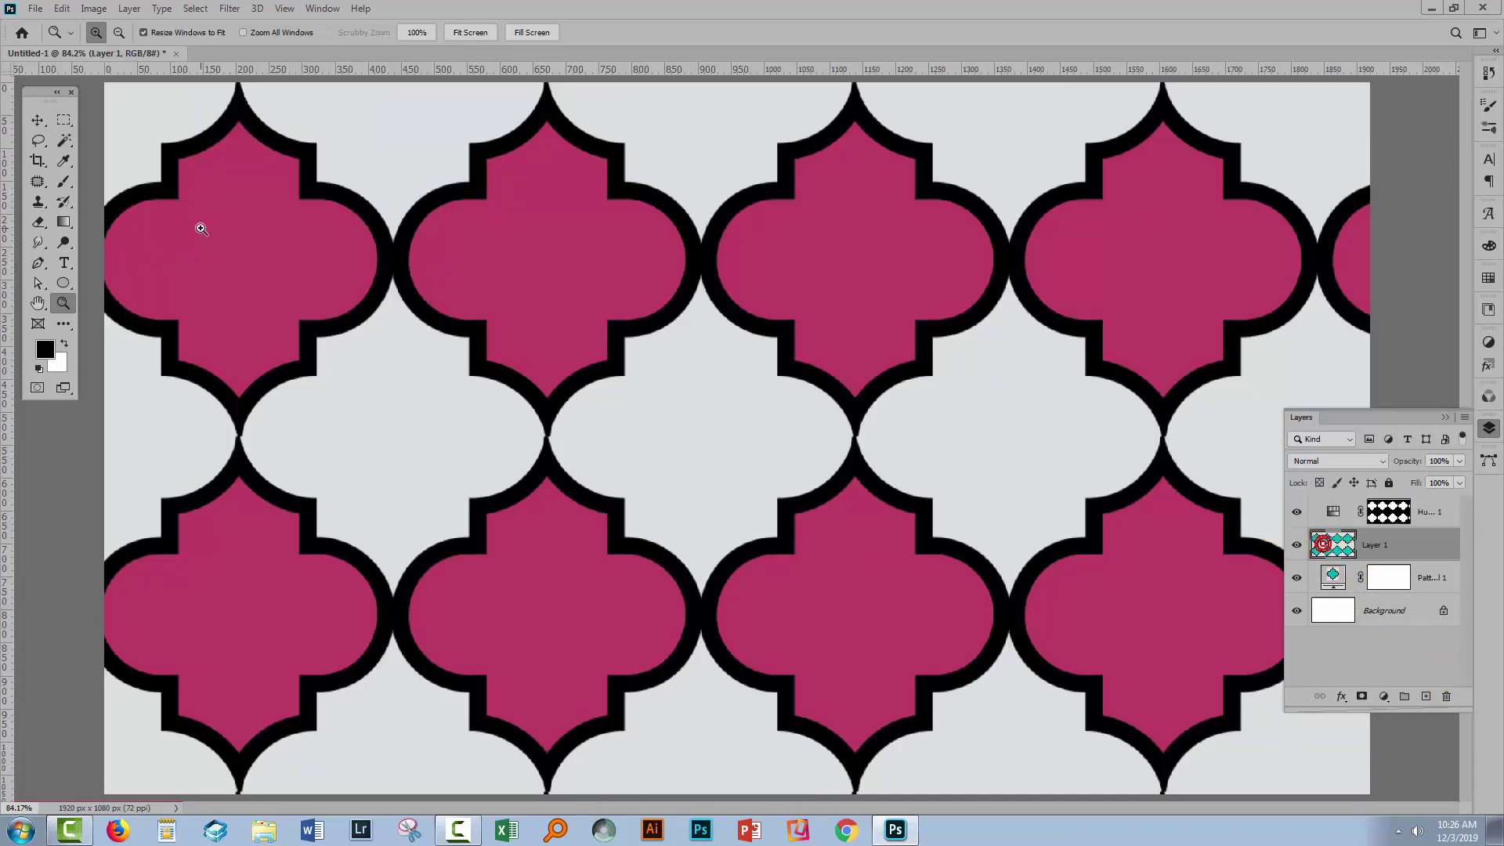
pyautogui.click(65, 145)
pyautogui.click(242, 261)
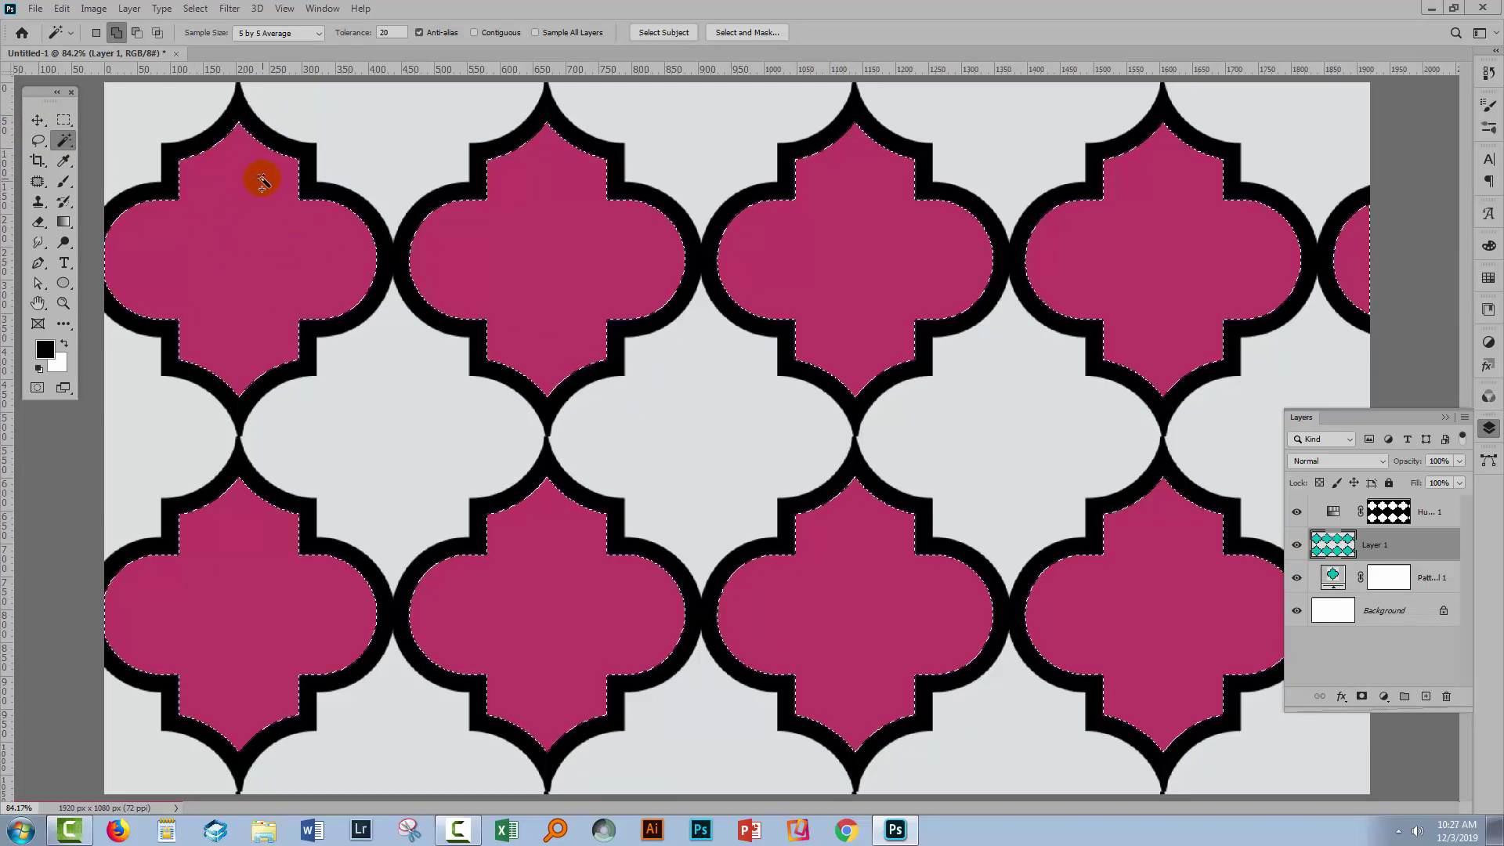
pyautogui.click(207, 151)
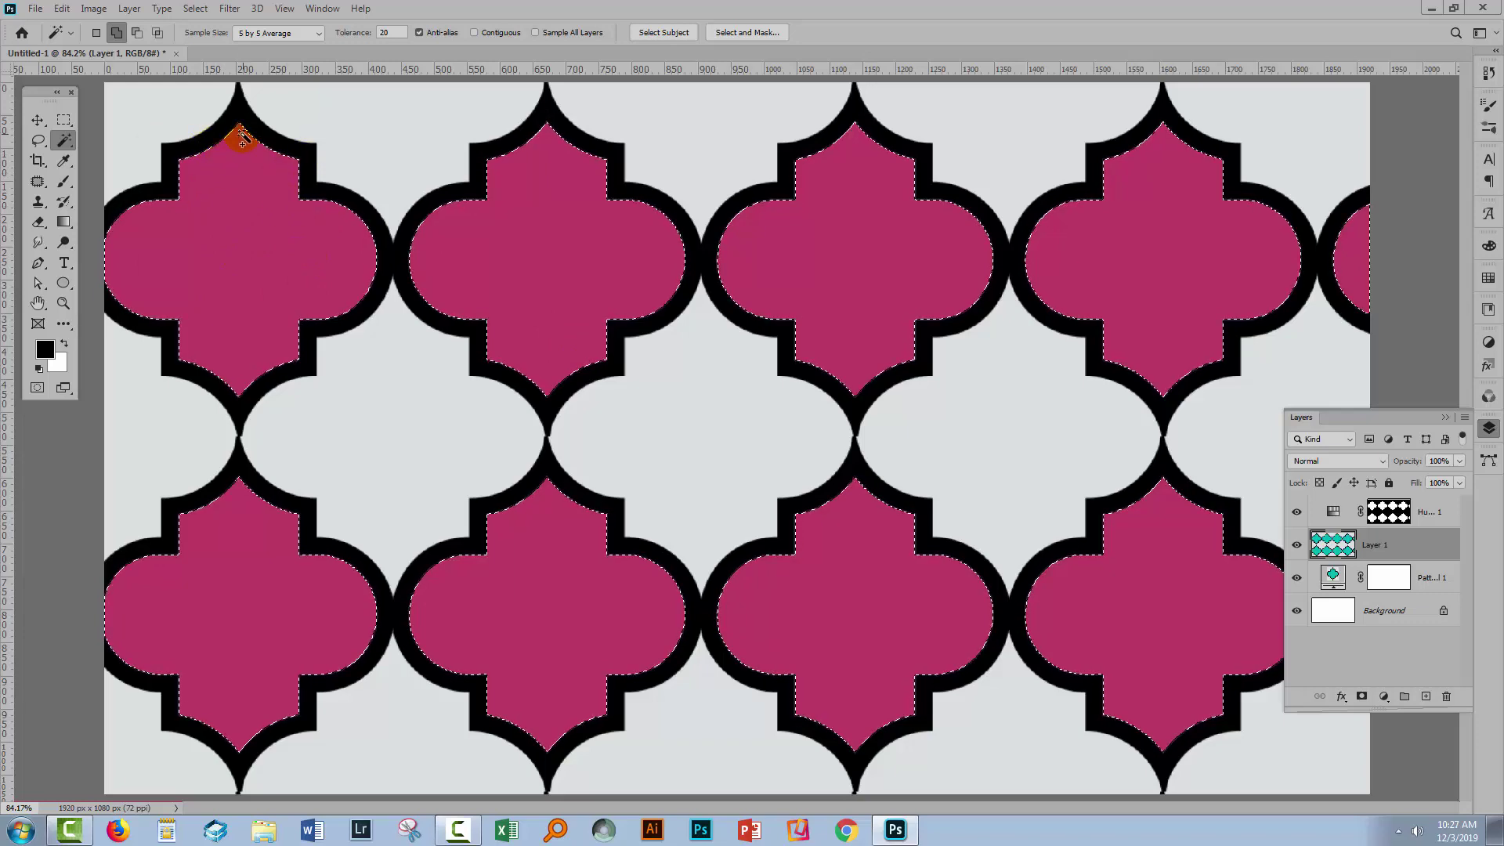
pyautogui.click(242, 141)
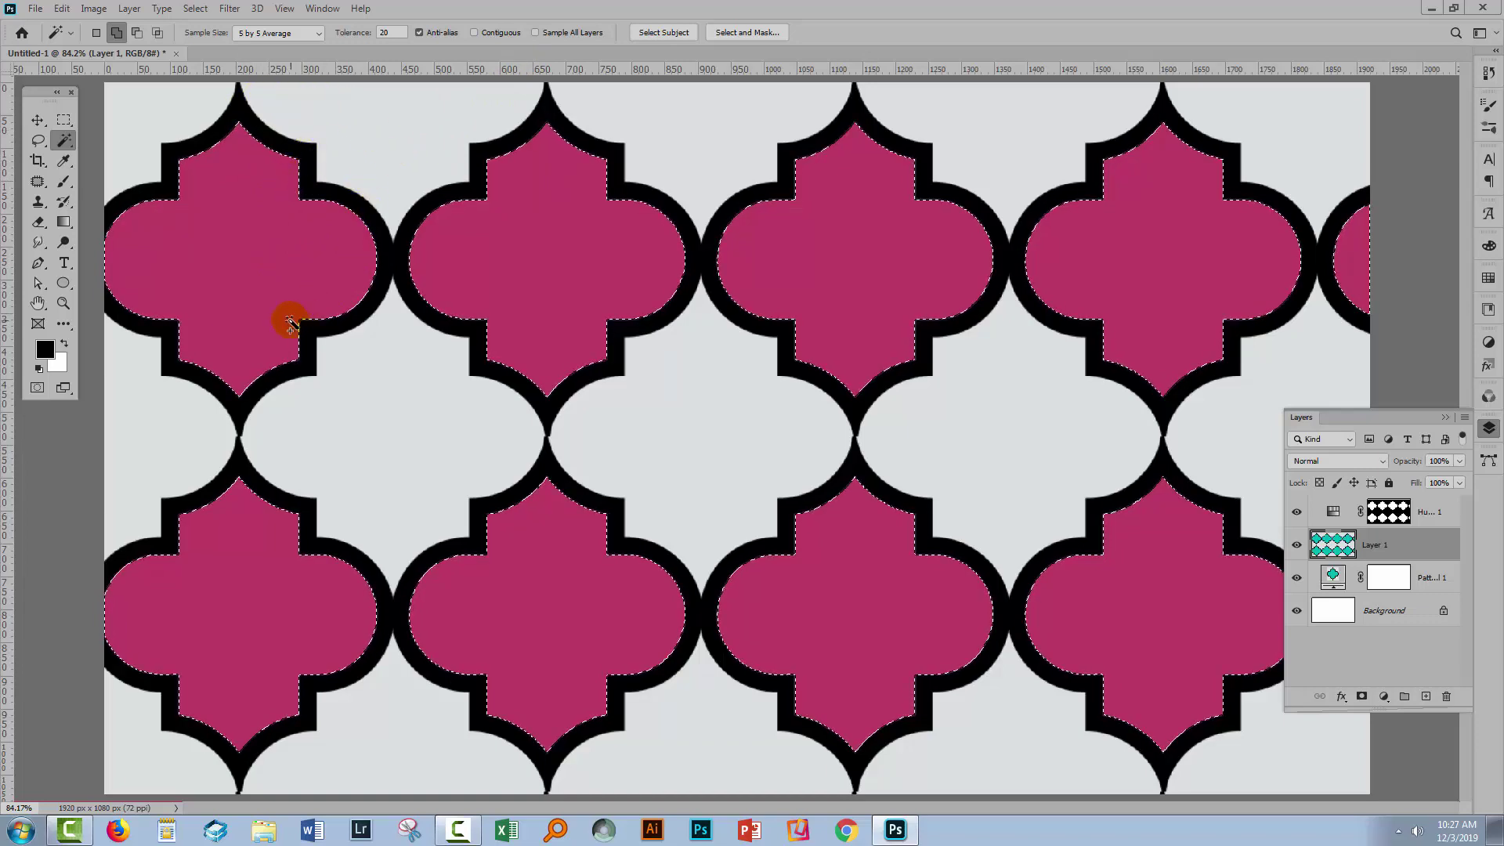
# - Contract the selection by 1 pixel, invert it, and make the Hue/Saturation layer active
pyautogui.click(193, 8)
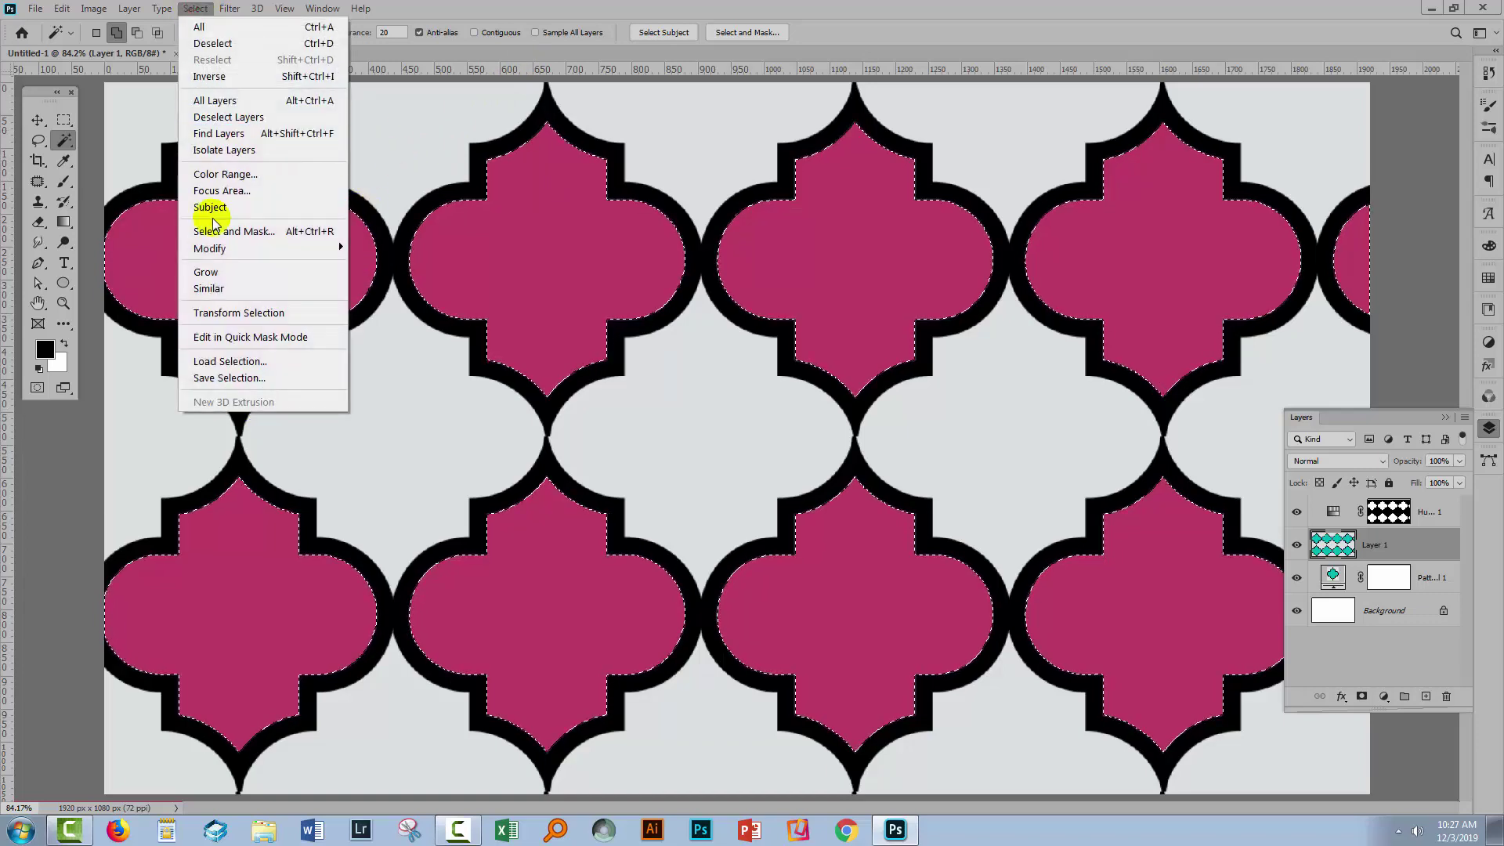
pyautogui.moveTo(209, 248)
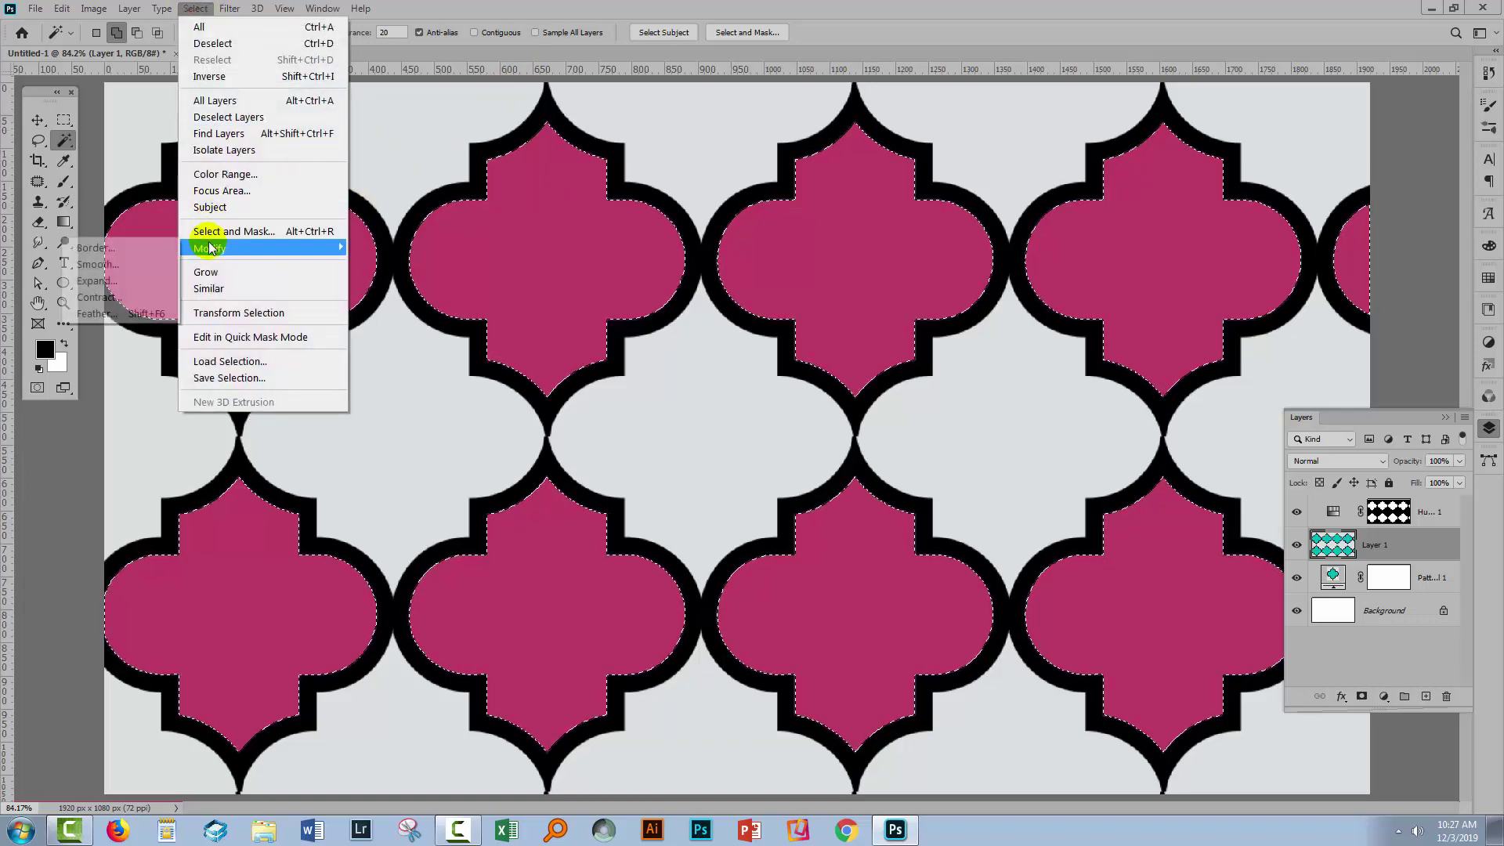
pyautogui.click(118, 297)
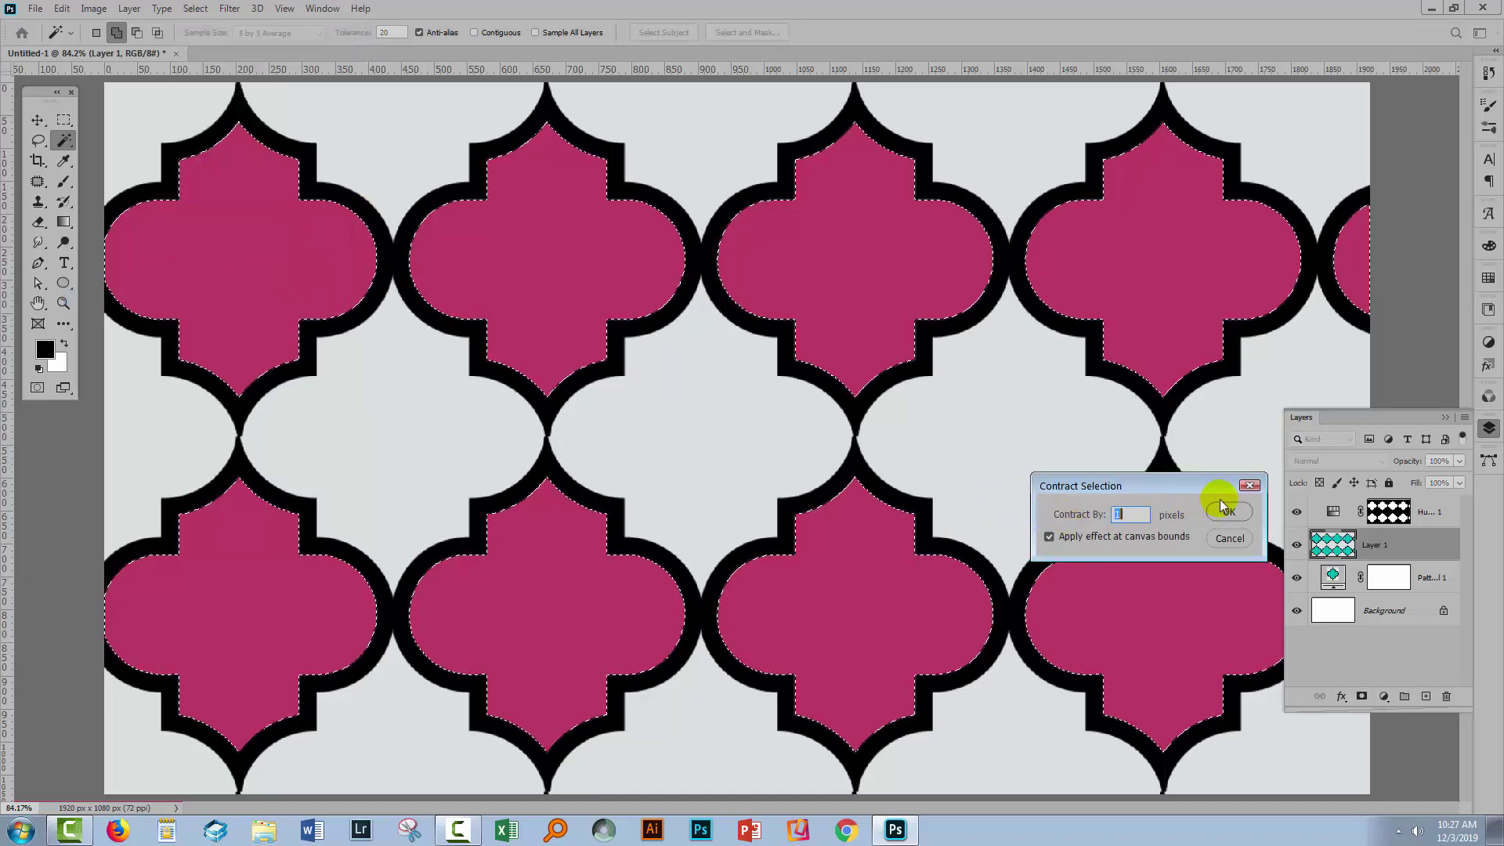
pyautogui.click(1231, 510)
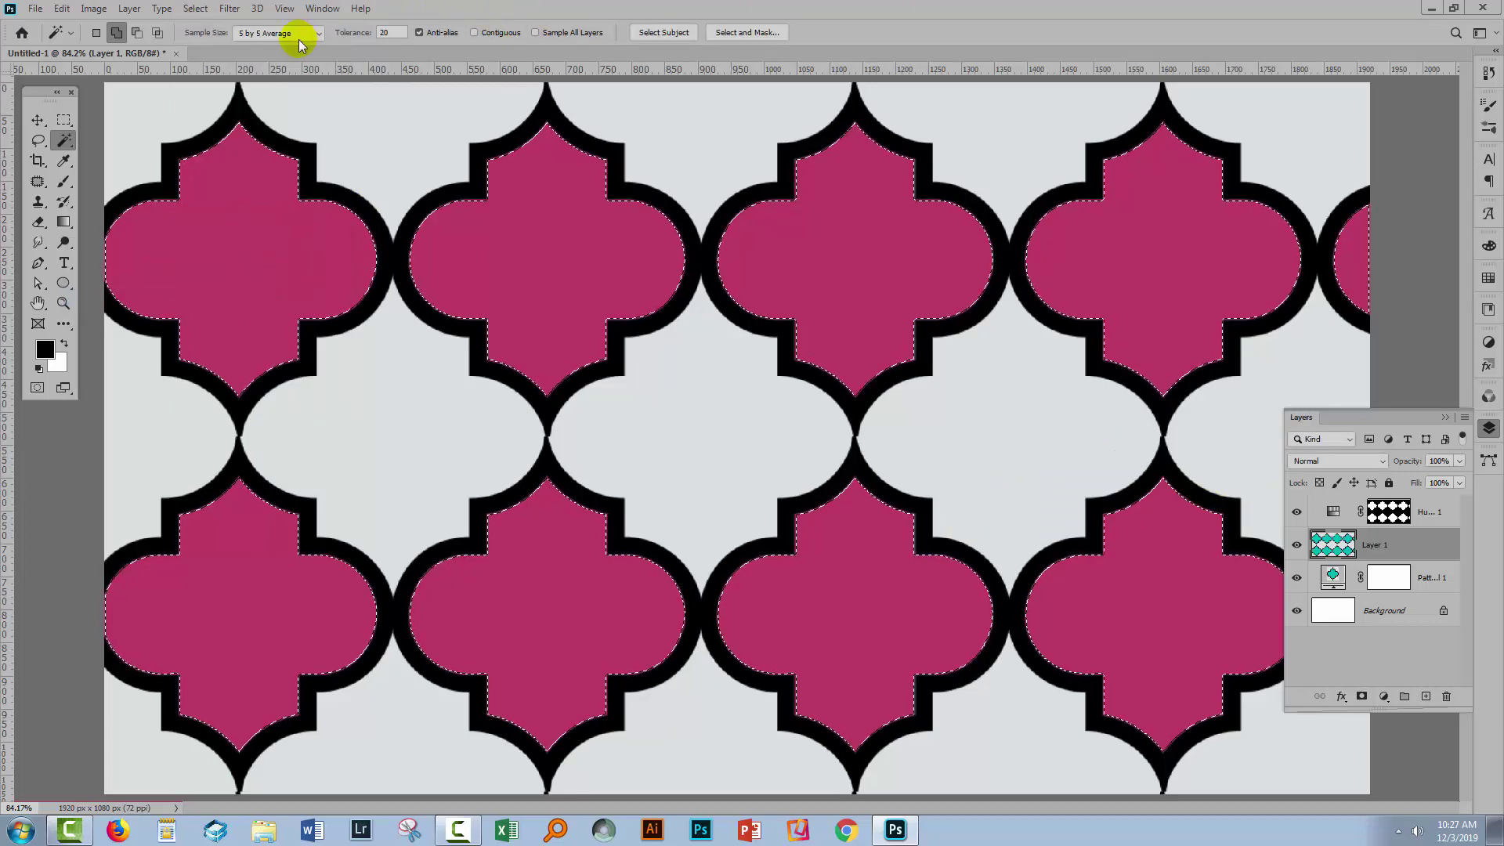
pyautogui.click(195, 8)
pyautogui.click(212, 79)
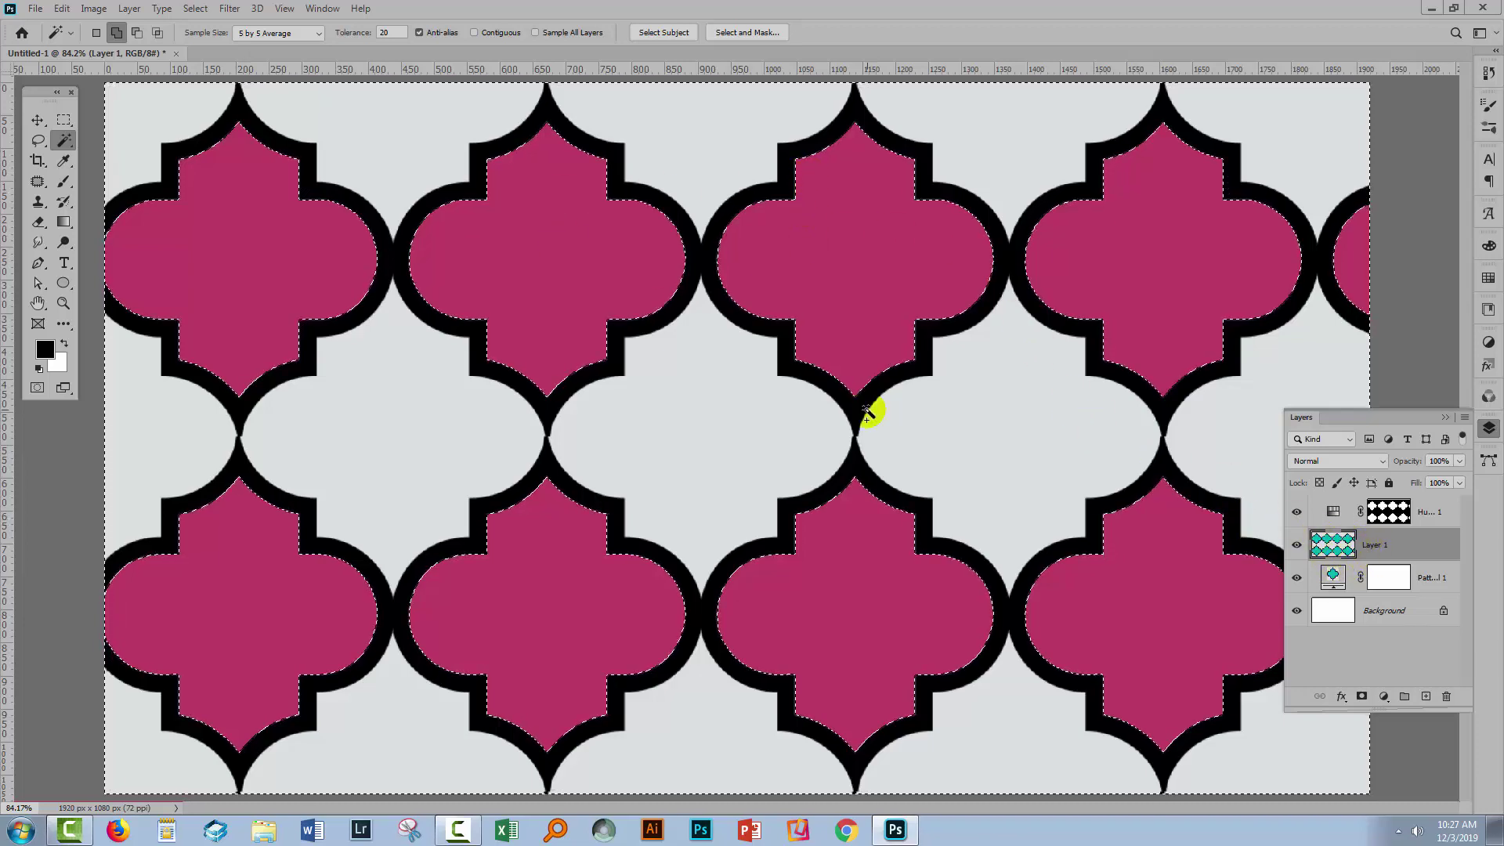
pyautogui.click(1389, 510)
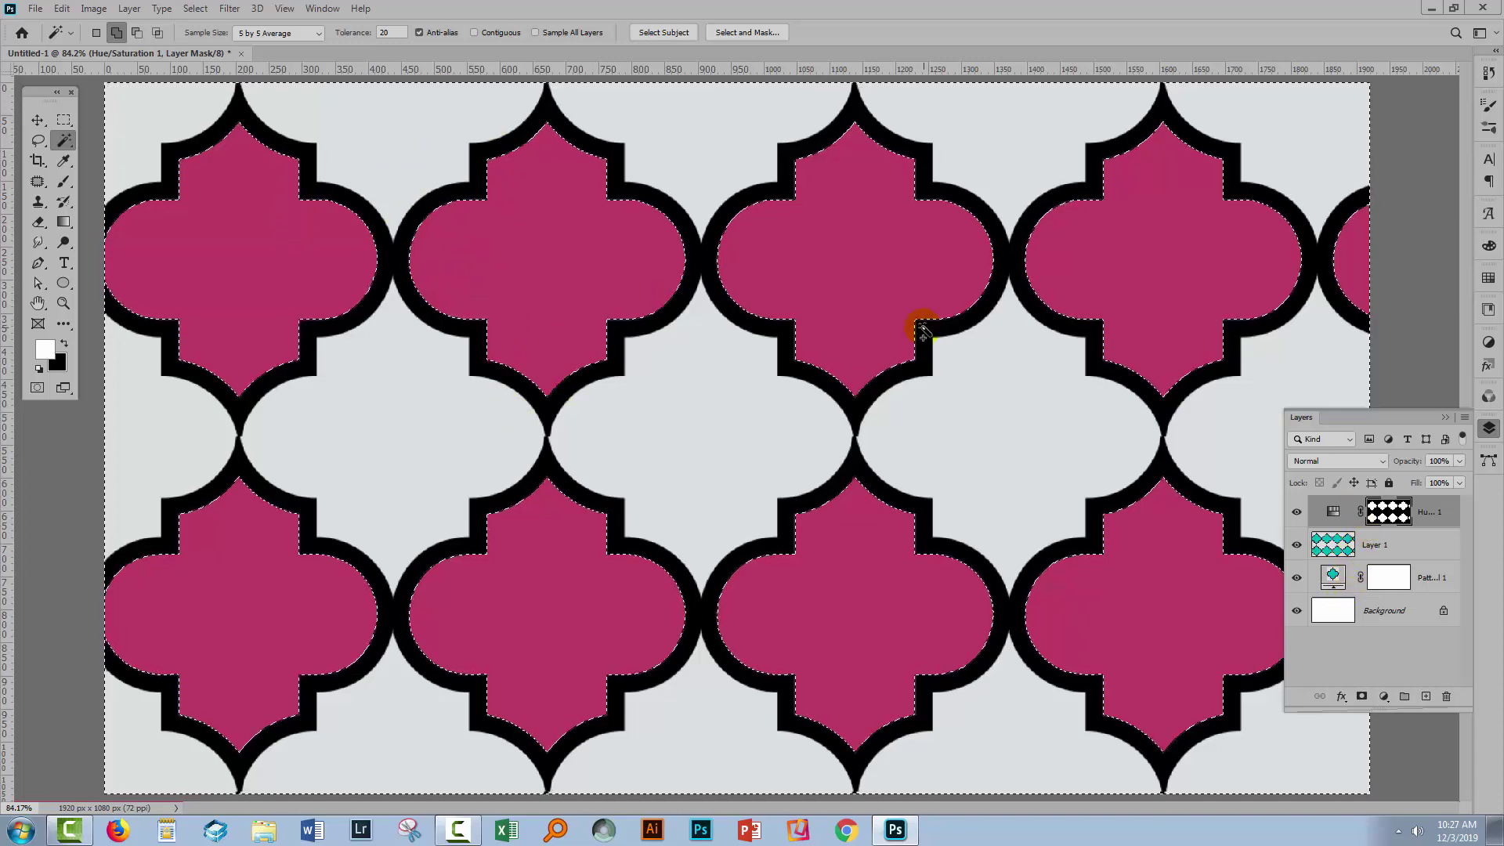
# - Add a Gradient Map 1 adjustment layer masked to the outlines and background
pyautogui.click(126, 9)
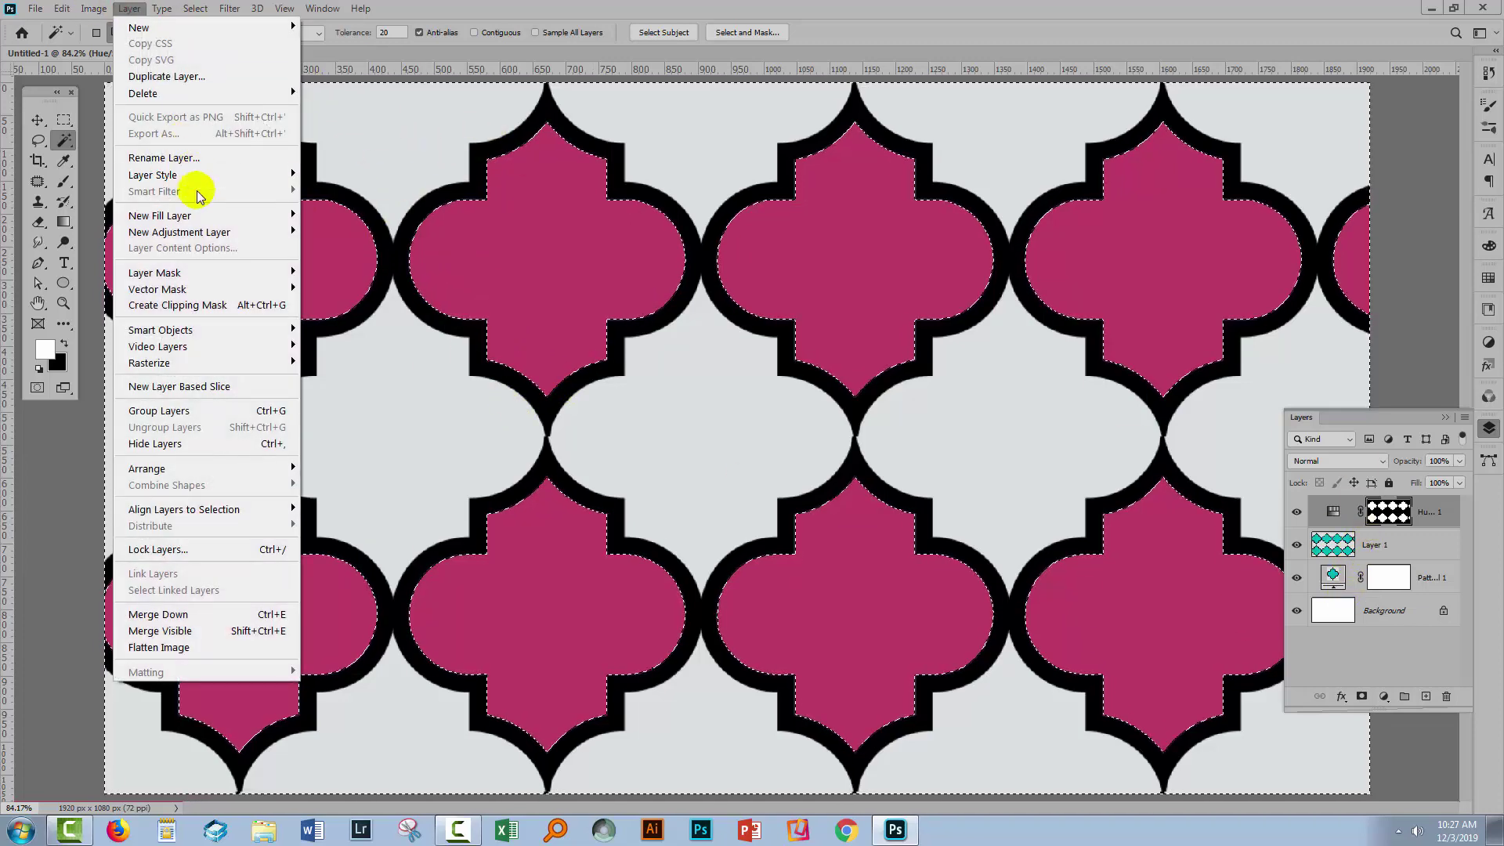
pyautogui.moveTo(204, 231)
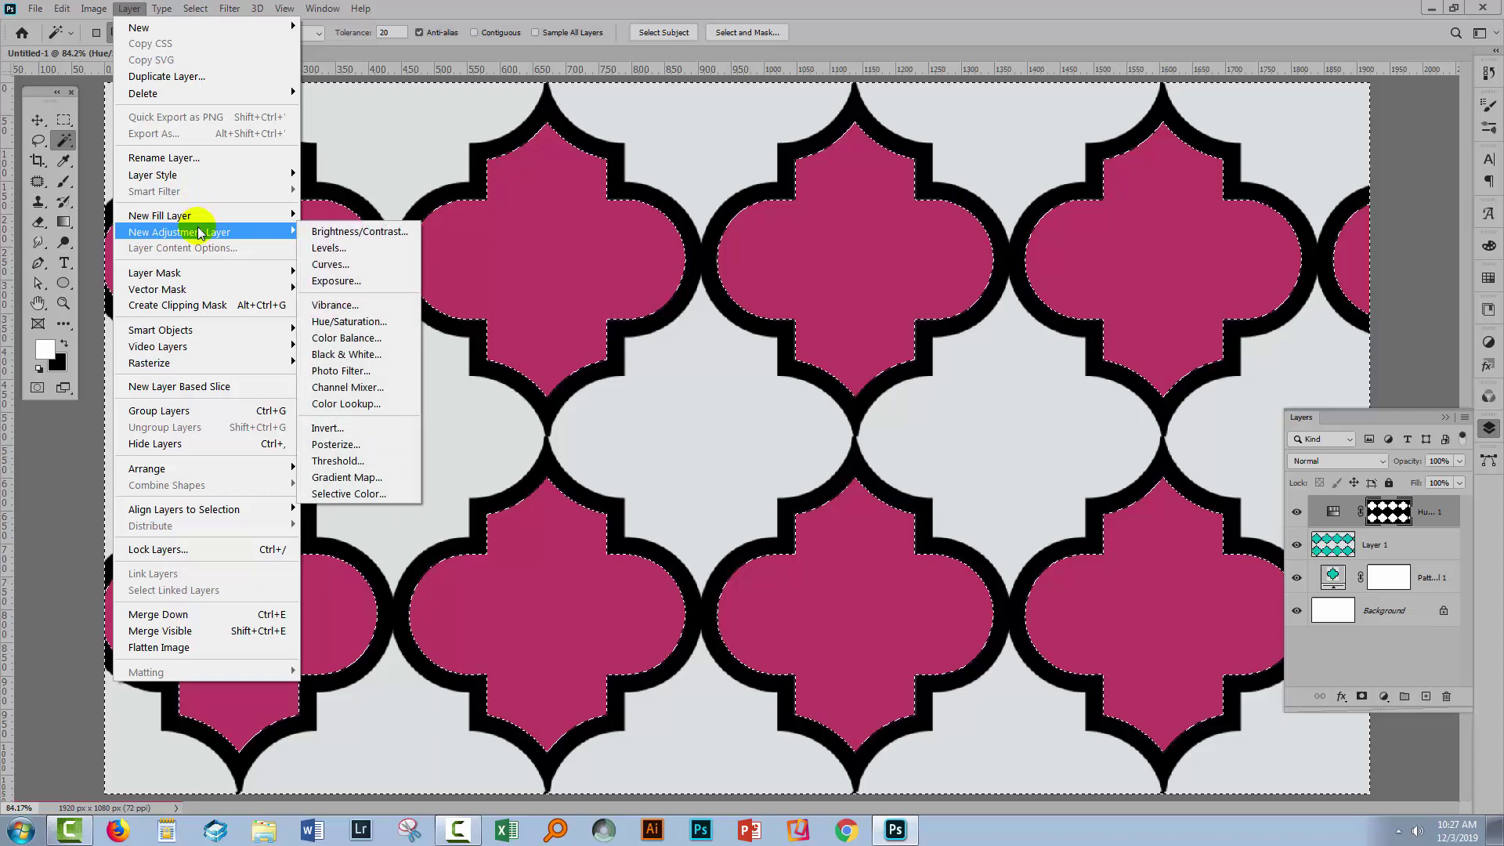
pyautogui.click(392, 477)
pyautogui.click(704, 410)
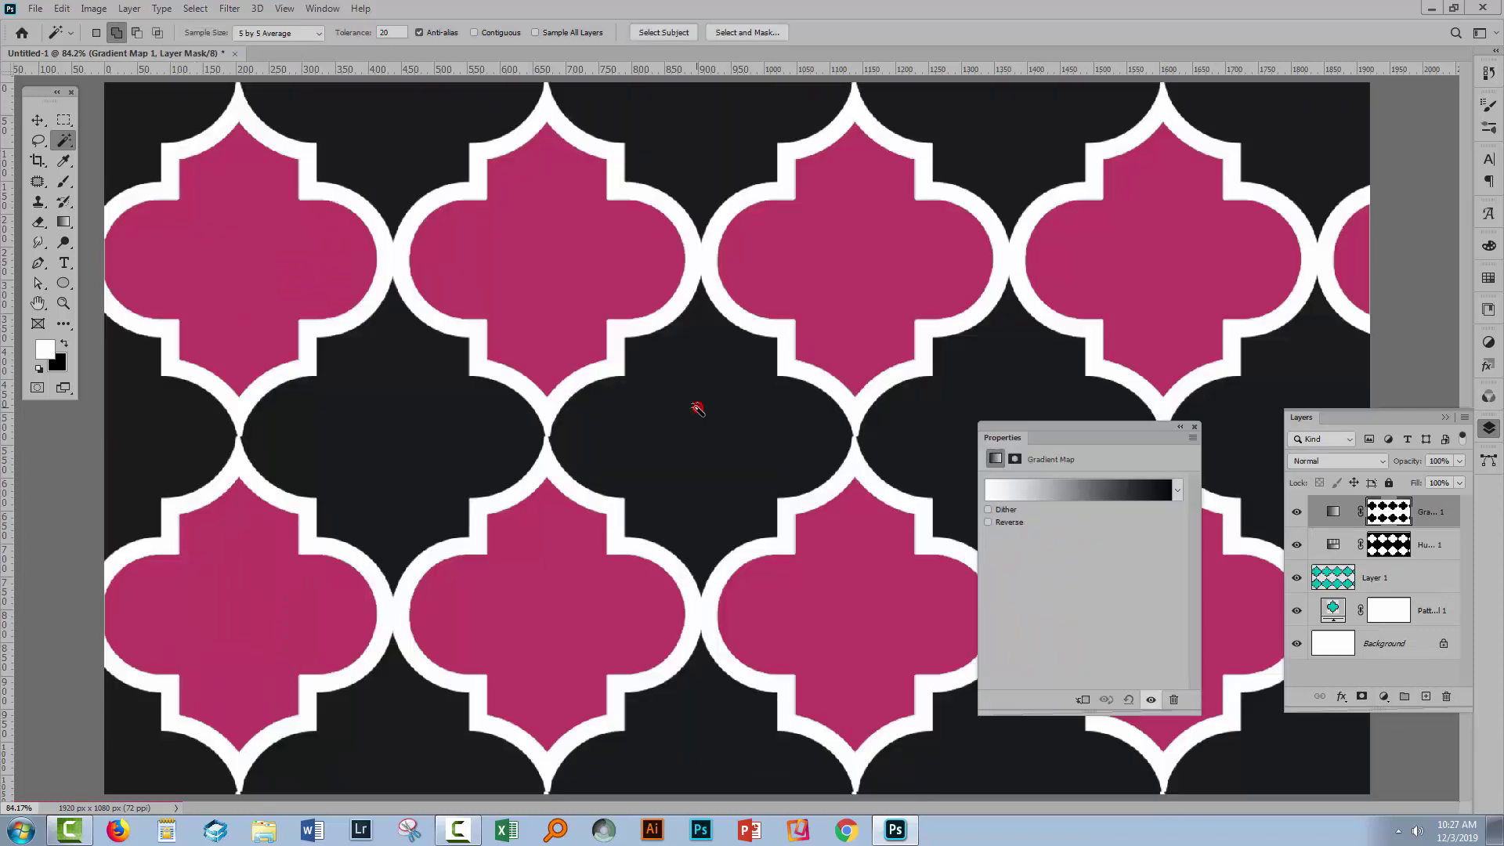
pyautogui.click(1194, 429)
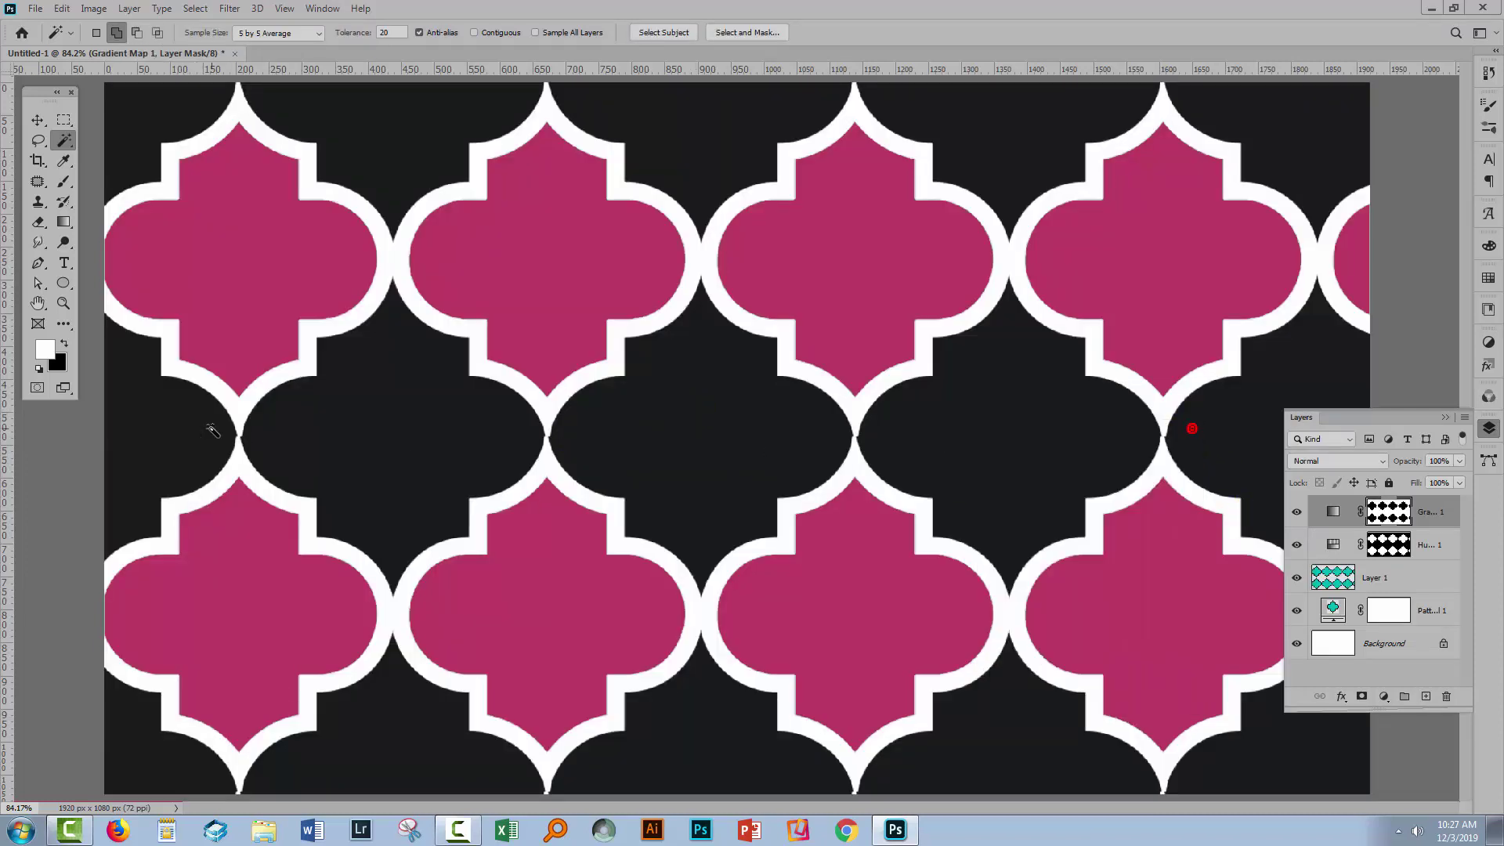
# - Zoom in to check an outline's edges, then fit the document back in view
pyautogui.click(62, 303)
pyautogui.moveTo(237, 208); pyautogui.dragTo(647, 487)
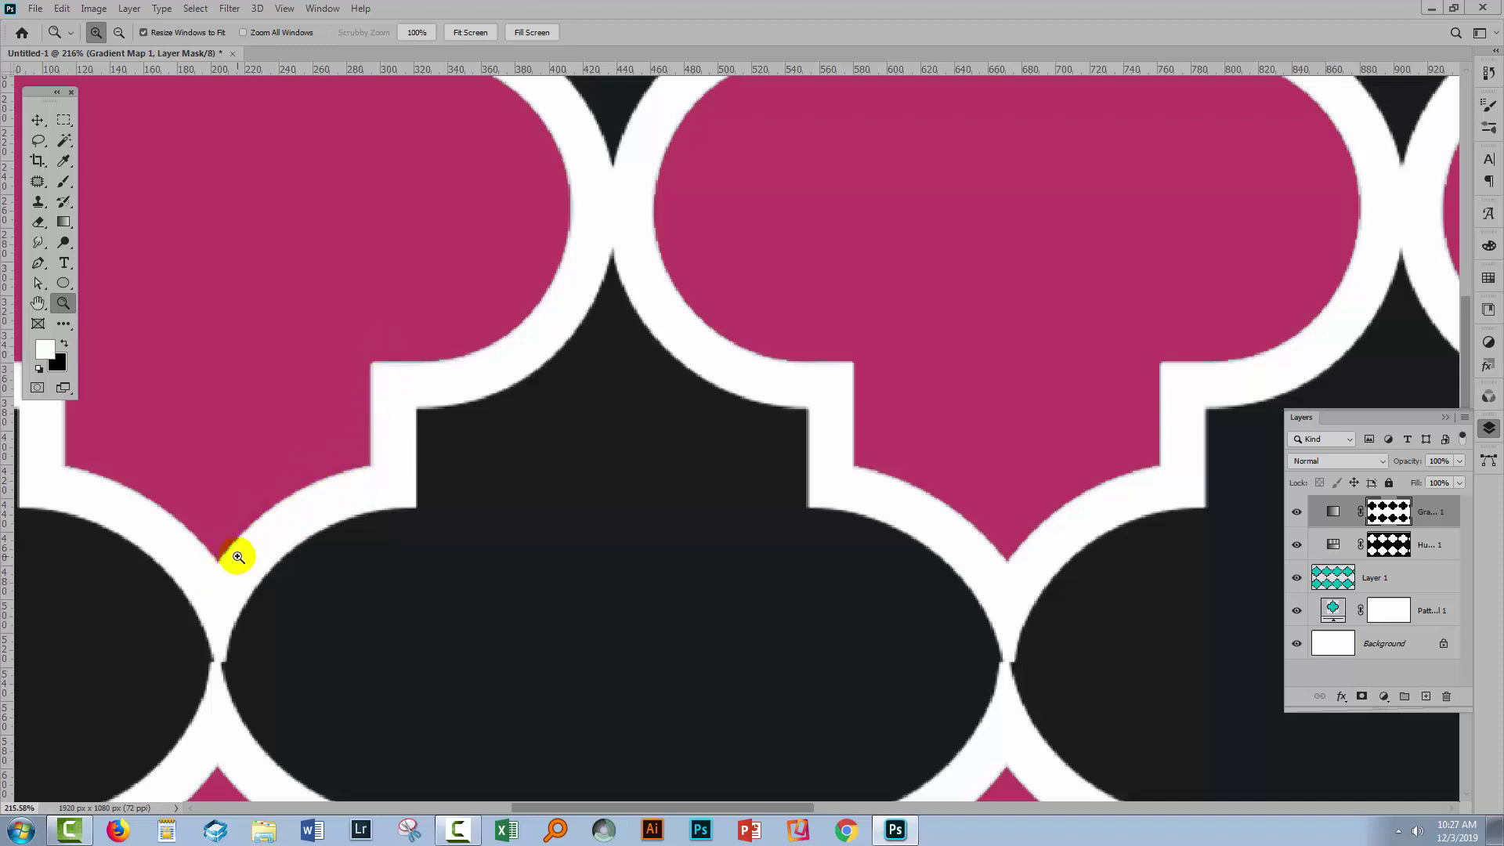
pyautogui.hotkey('ctrl', '0')
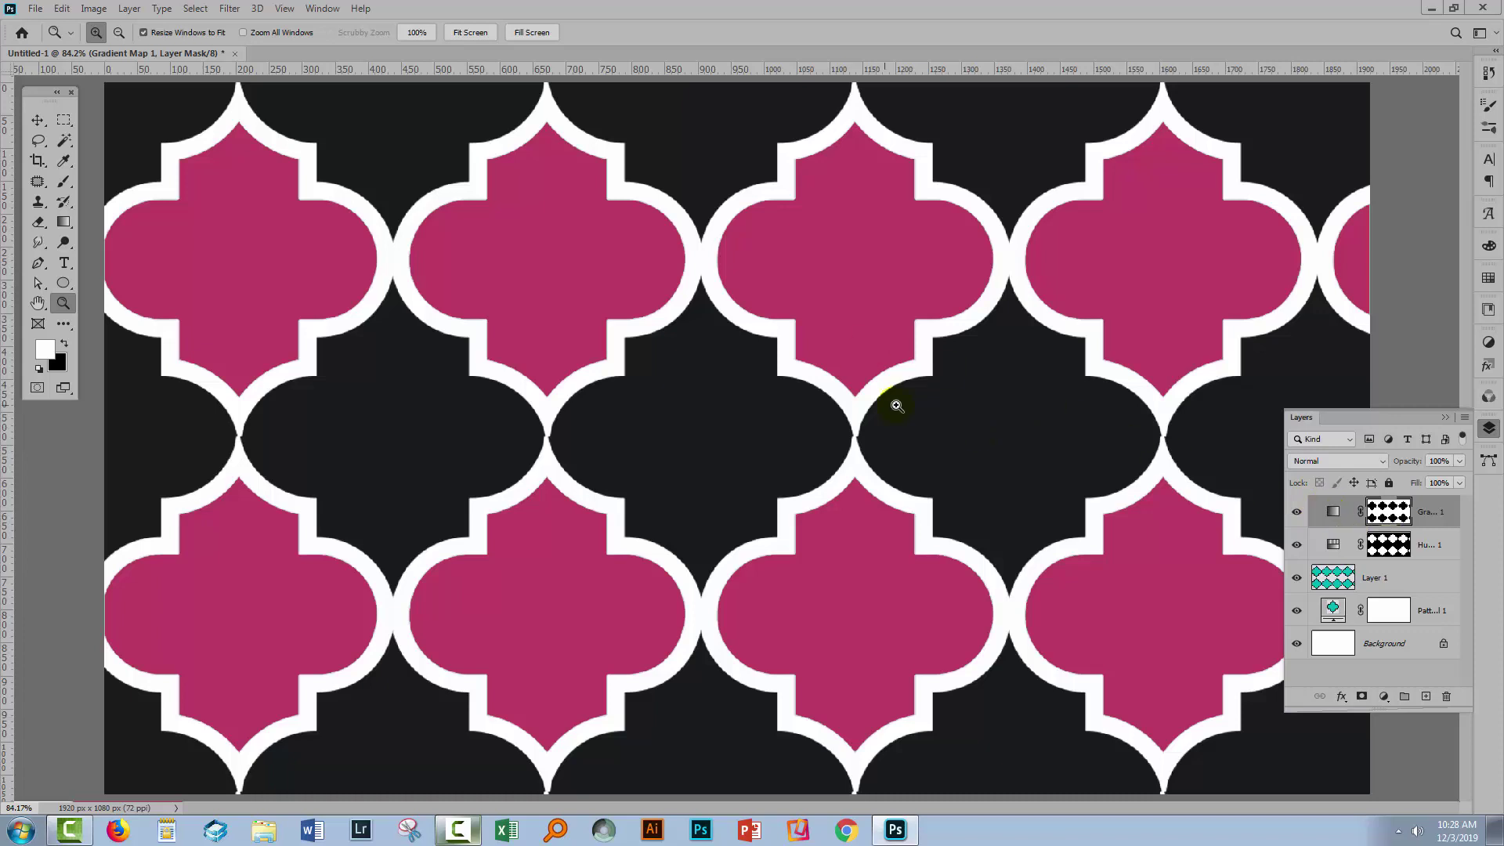
# - Apply the Yellow, Green, Blue preset to the Gradient Map
pyautogui.doubleClick(1330, 513)
pyautogui.click(1158, 480)
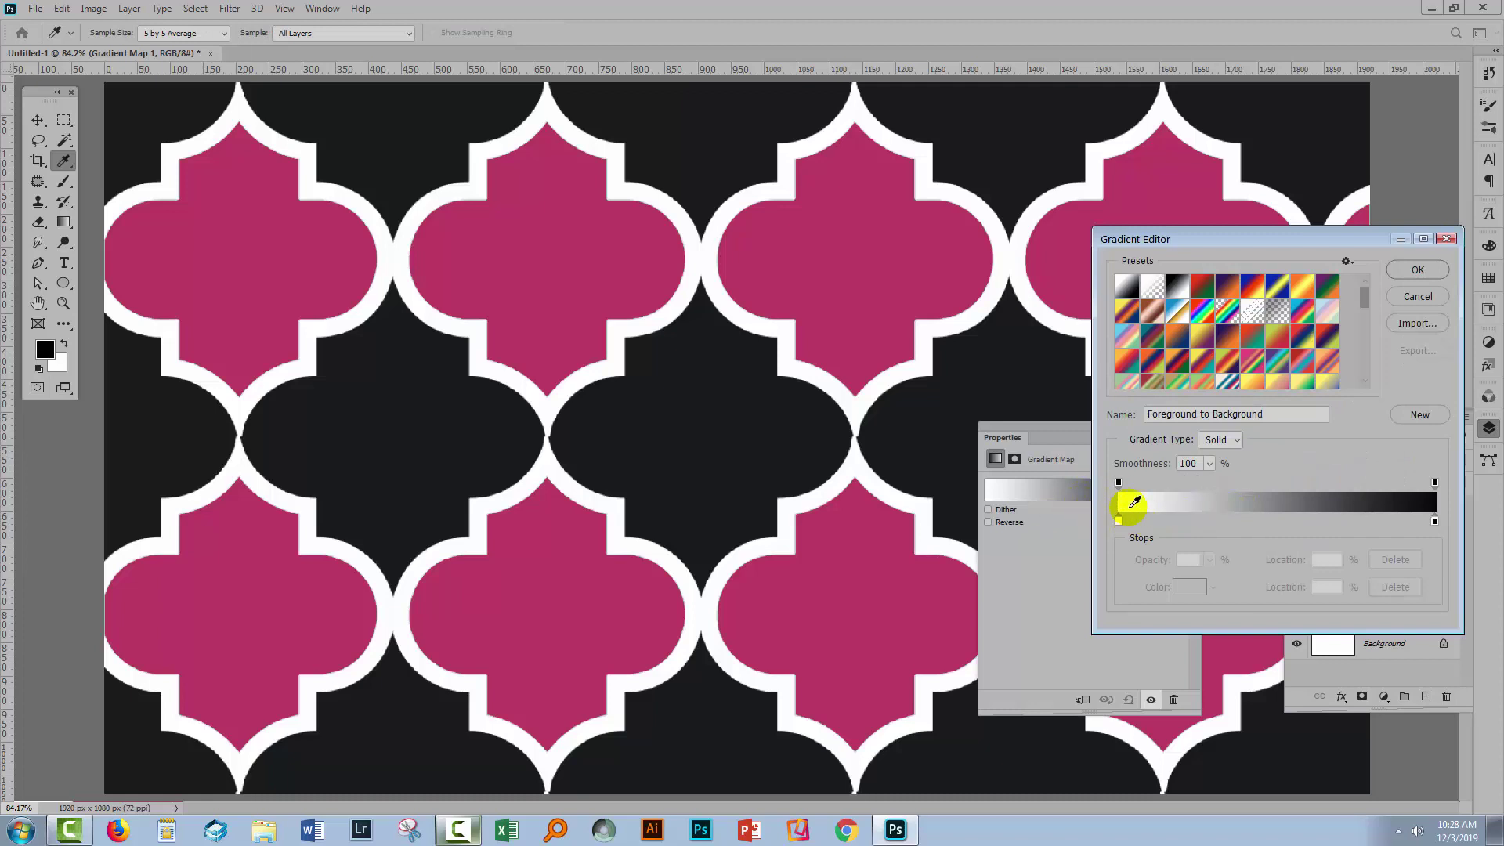
pyautogui.moveTo(1368, 299); pyautogui.dragTo(1363, 314)
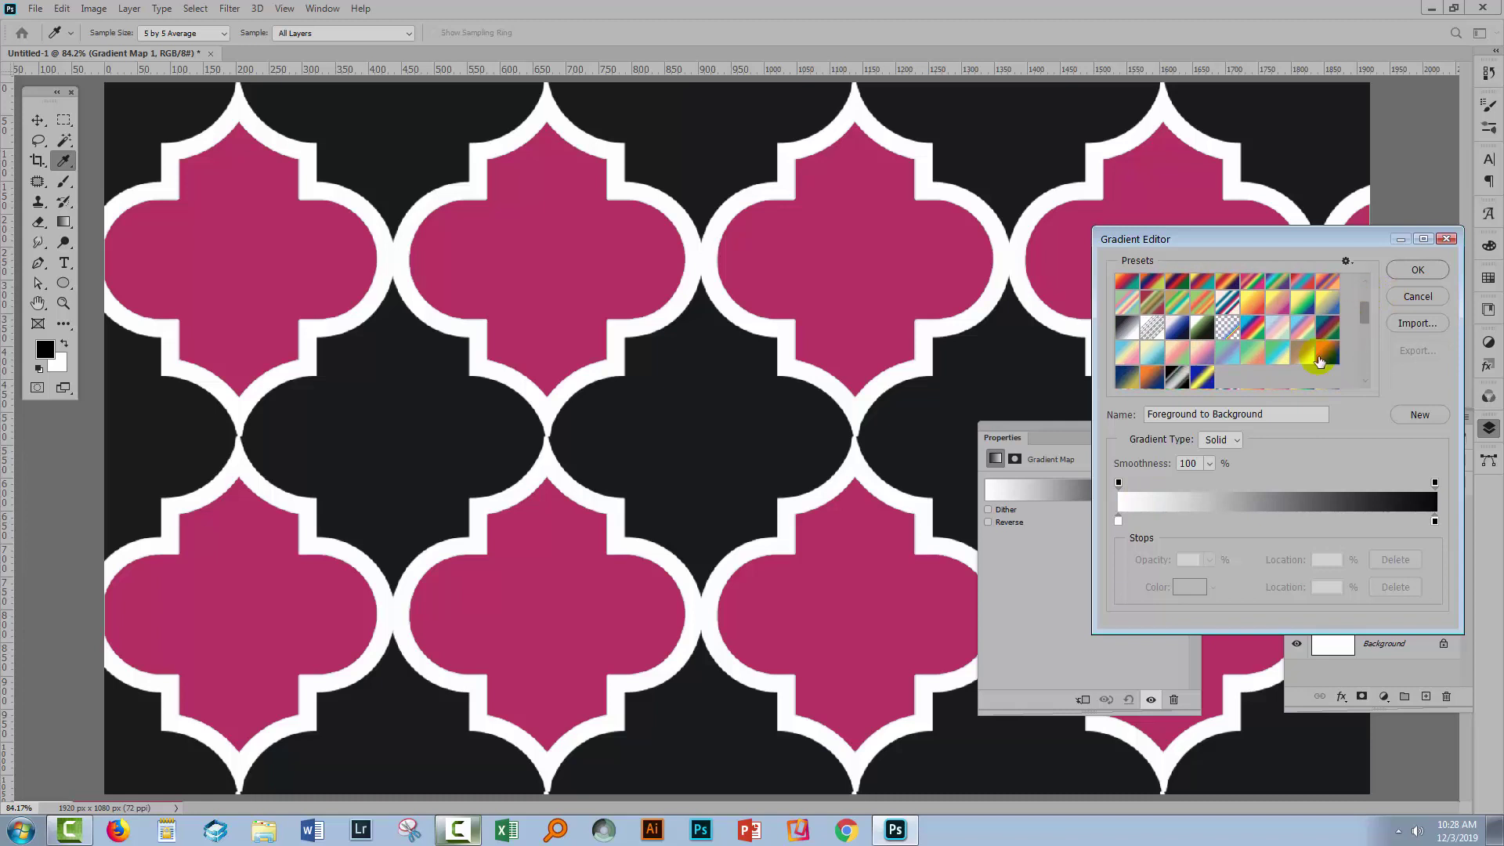
pyautogui.click(1152, 356)
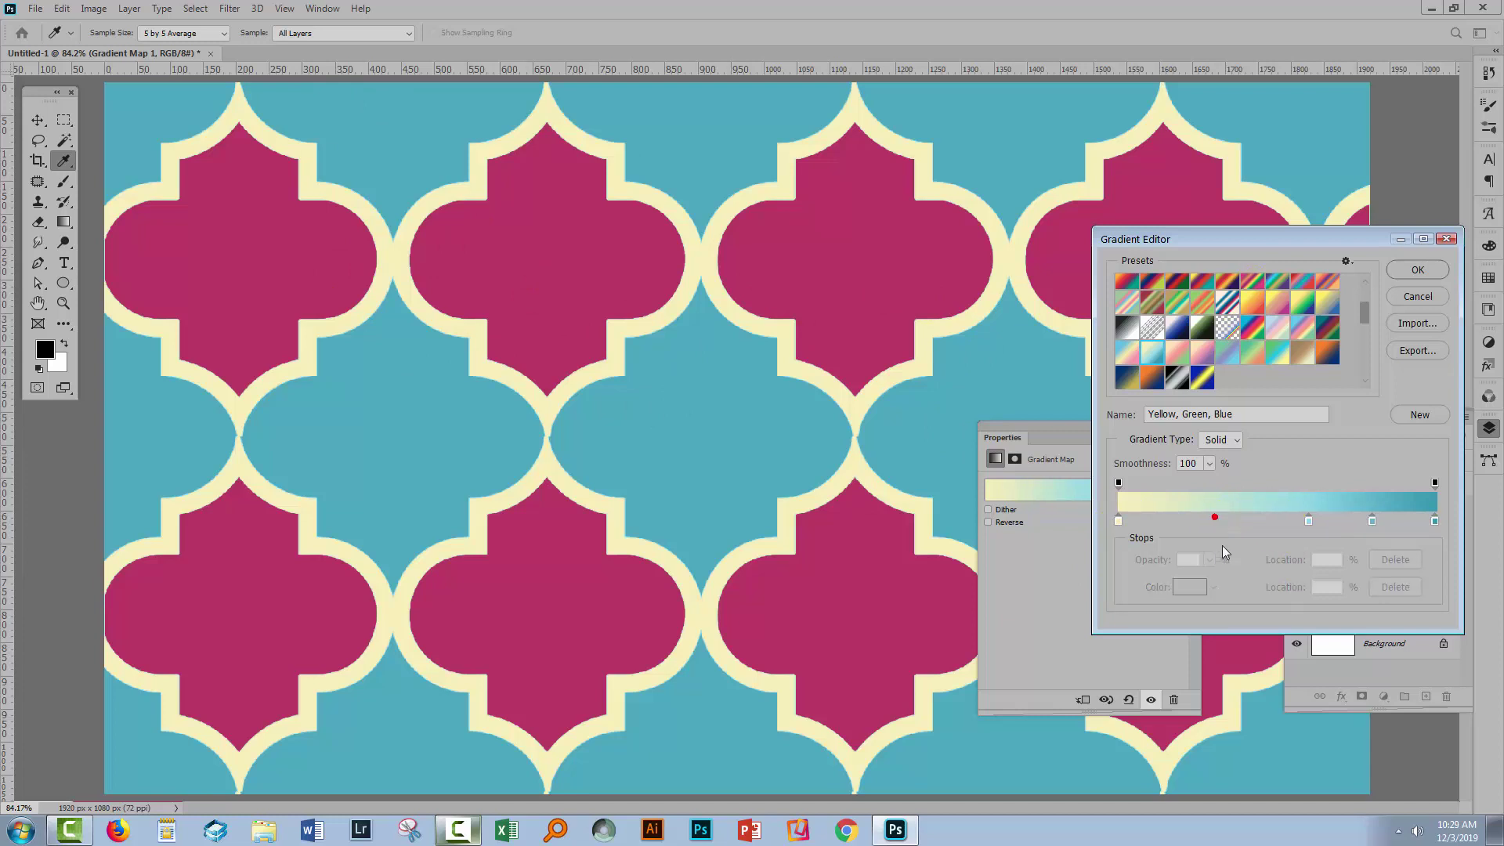
# - Remove the middle stops and recolour the right stop bright green, giving a cream-to-green map
pyautogui.moveTo(1308, 520); pyautogui.dragTo(1299, 556)
pyautogui.click(1374, 520)
pyautogui.moveTo(1374, 520); pyautogui.dragTo(1410, 522)
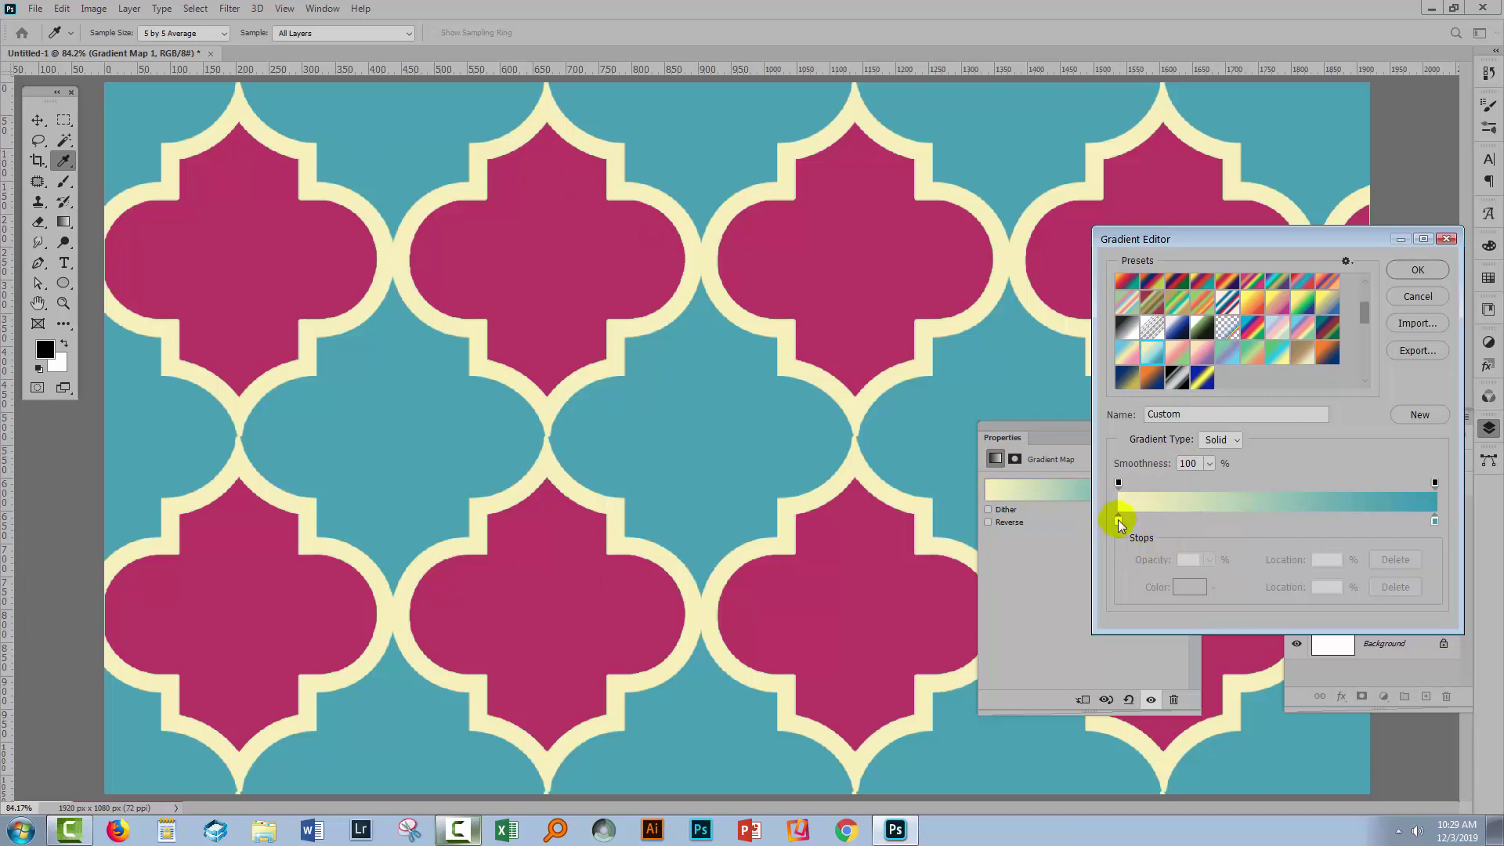
pyautogui.doubleClick(1434, 520)
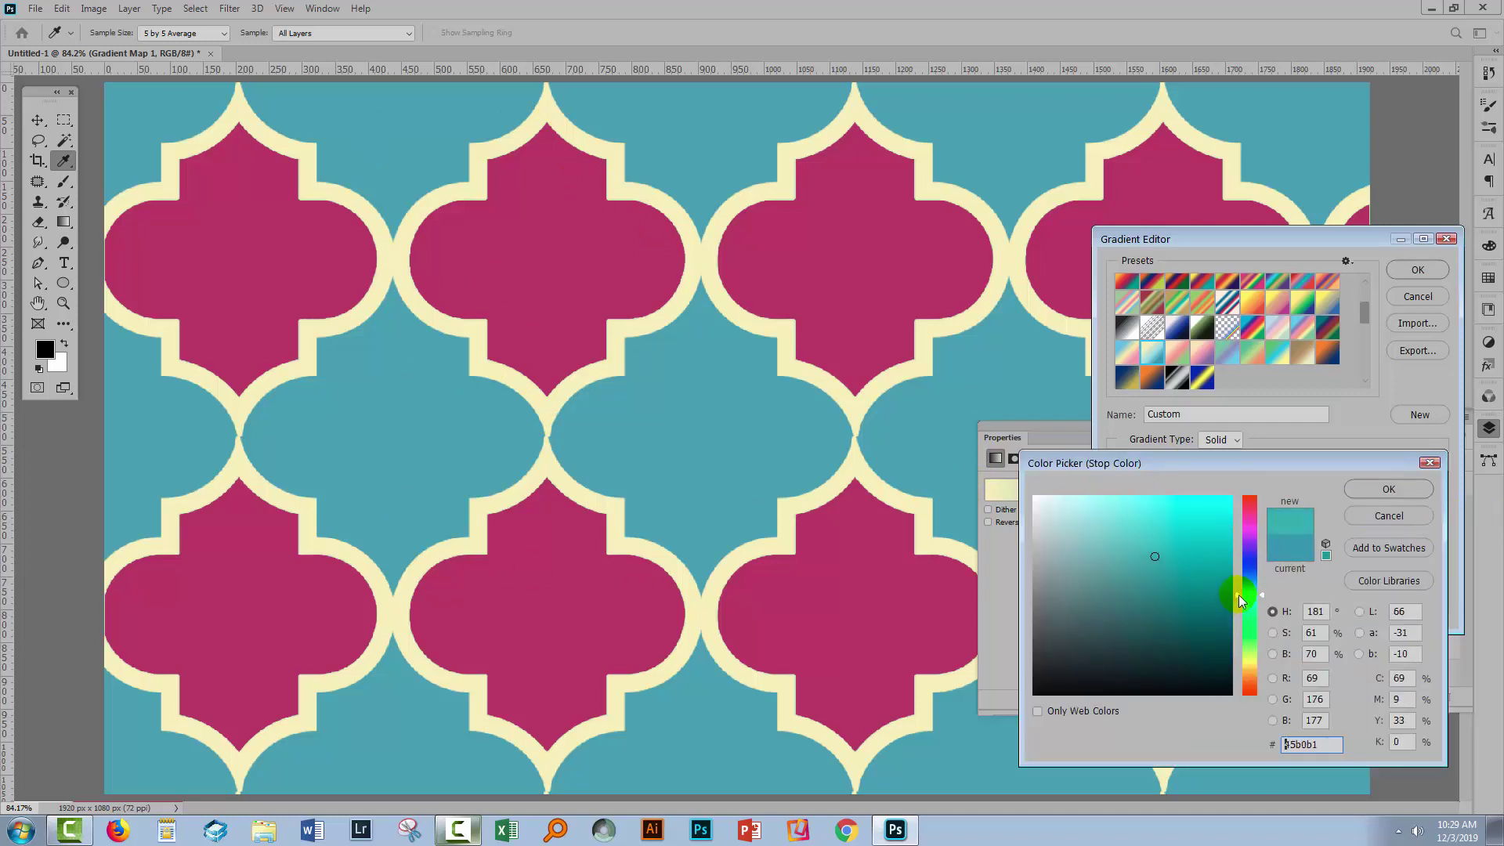
pyautogui.moveTo(1239, 602); pyautogui.dragTo(1239, 602)
pyautogui.moveTo(1215, 548)
pyautogui.mouseDown()
pyautogui.moveTo(1168, 501)
pyautogui.moveTo(1203, 543)
pyautogui.mouseUp()
pyautogui.click(1371, 480)
pyautogui.click(1422, 270)
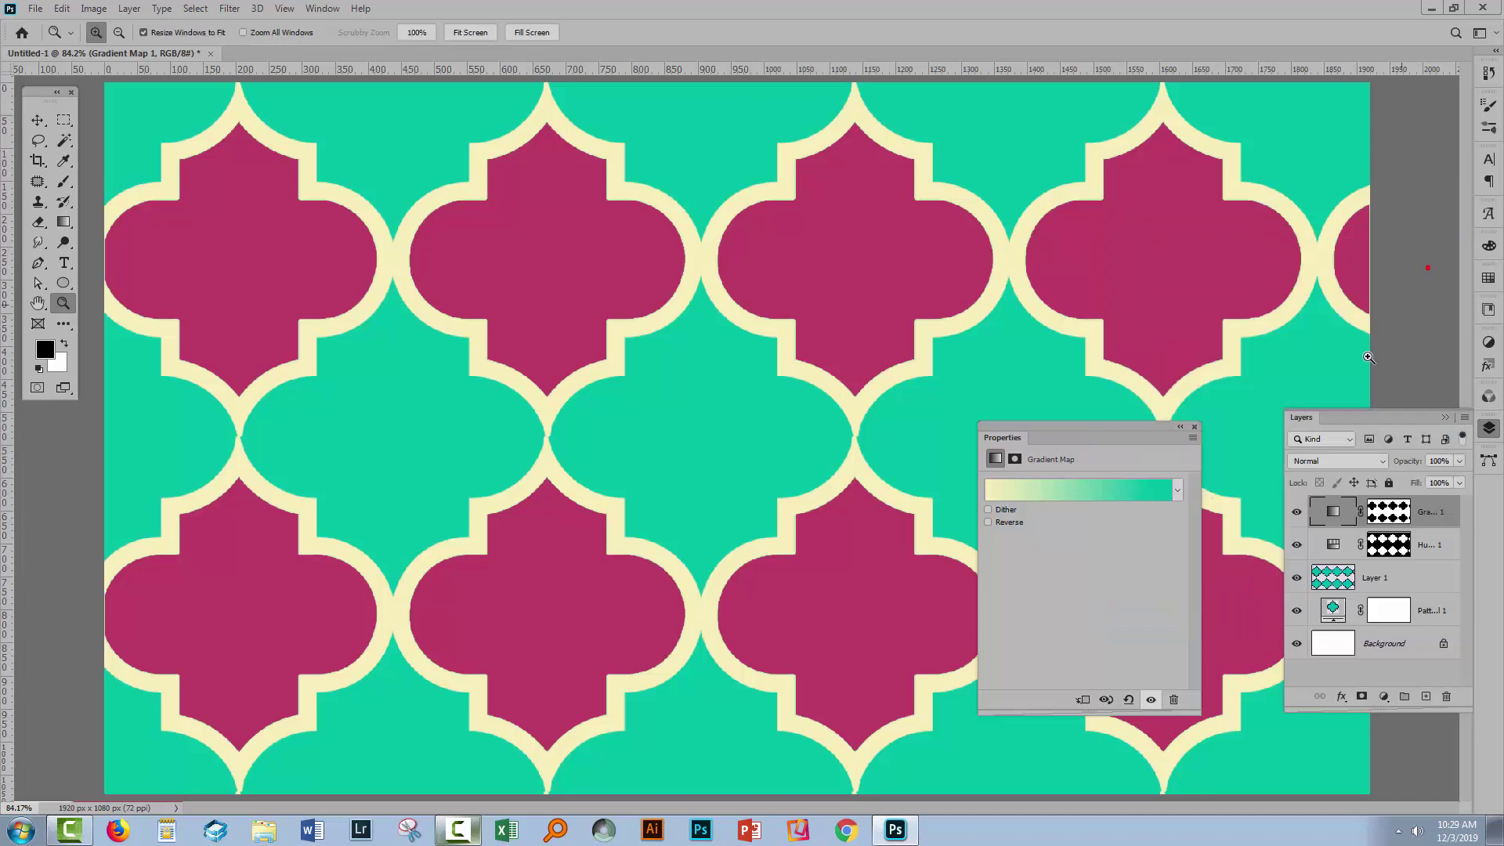
pyautogui.click(1195, 427)
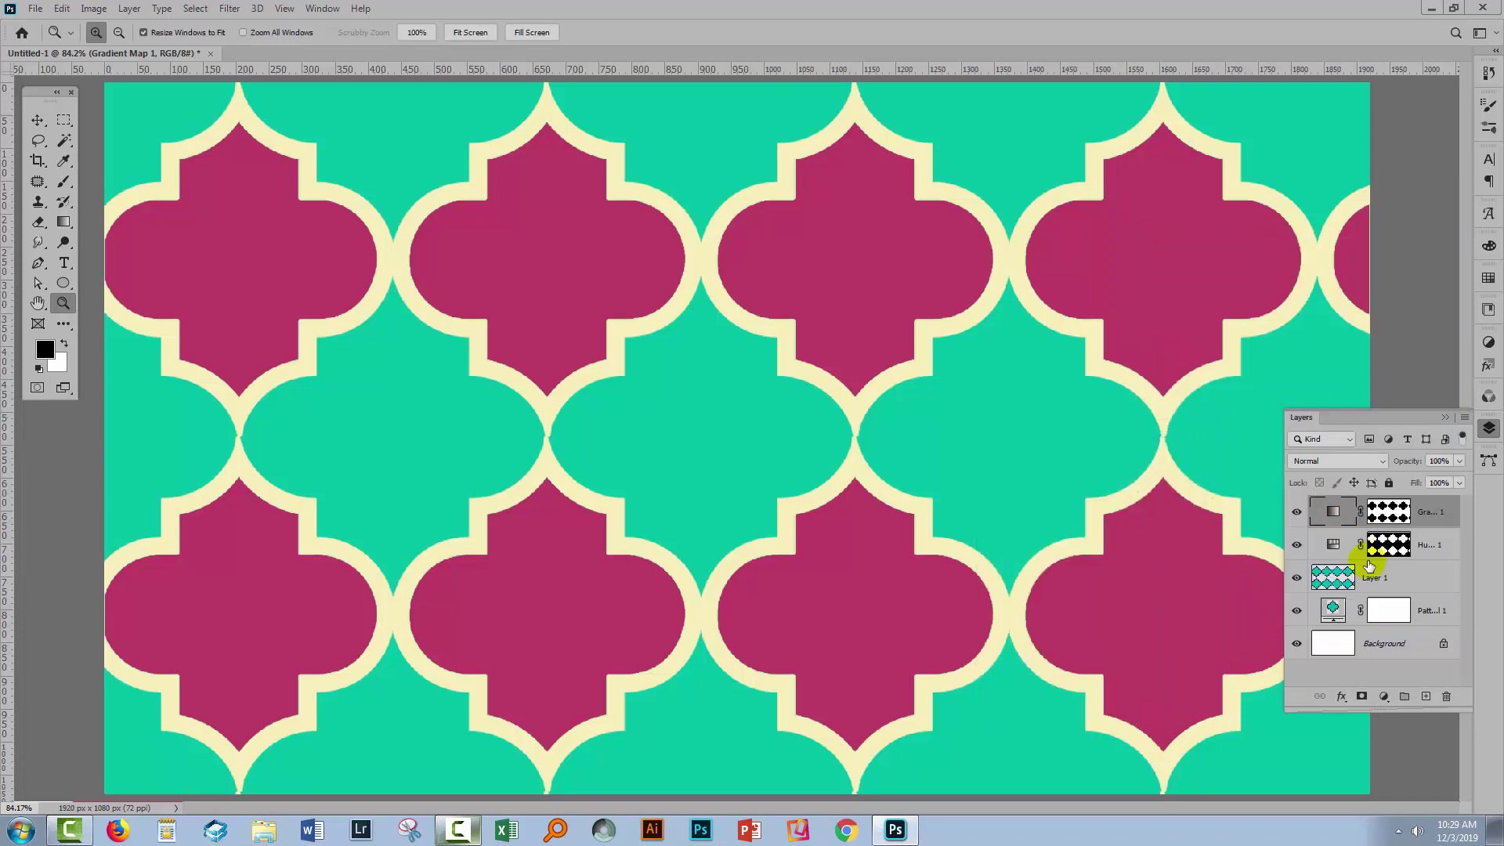